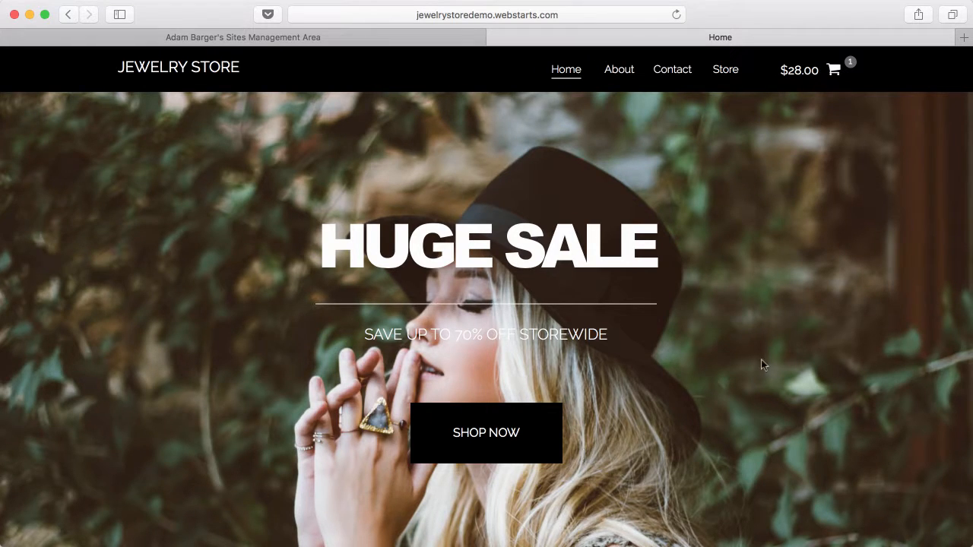
- Browse the store's product grid, the Classic Sterling Silver Bracelet page and the cart
left_click(722, 73)
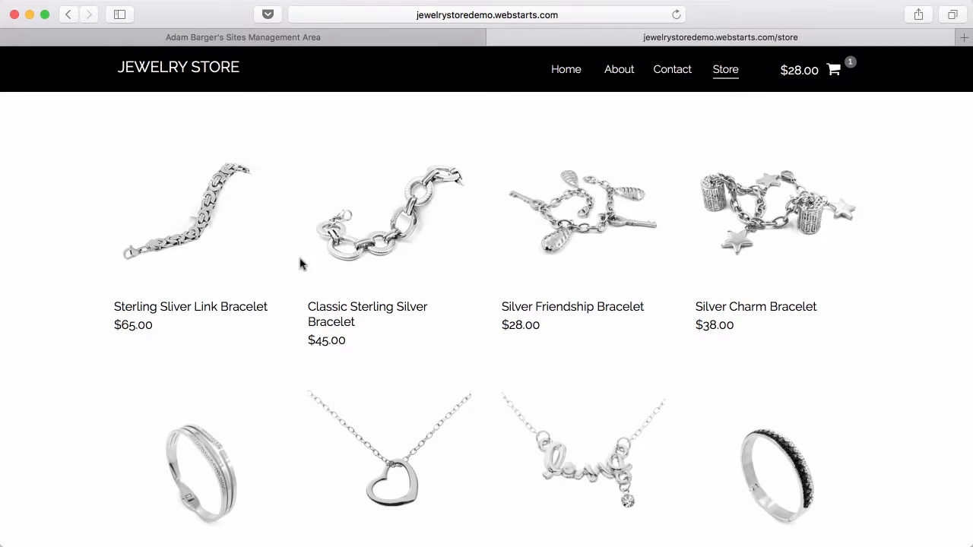
left_click(362, 244)
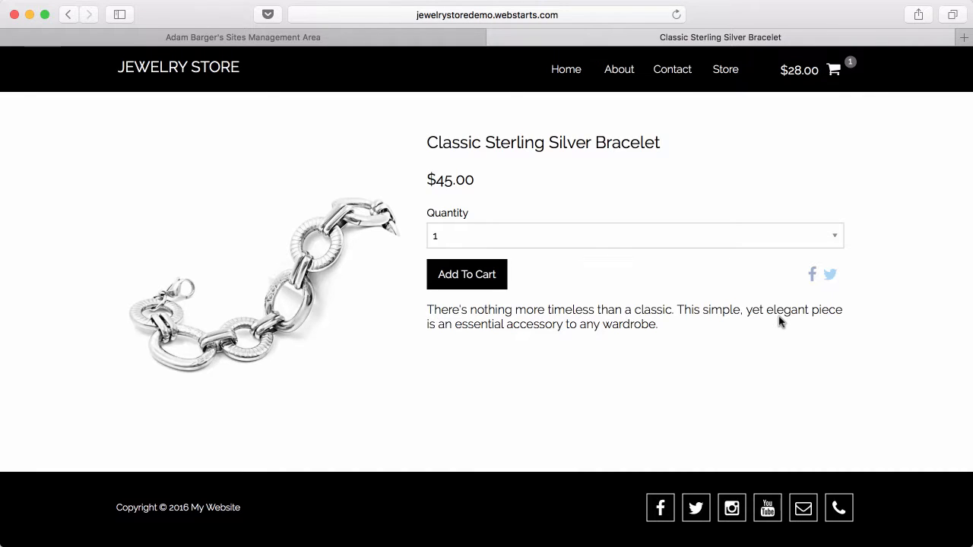
left_click(809, 75)
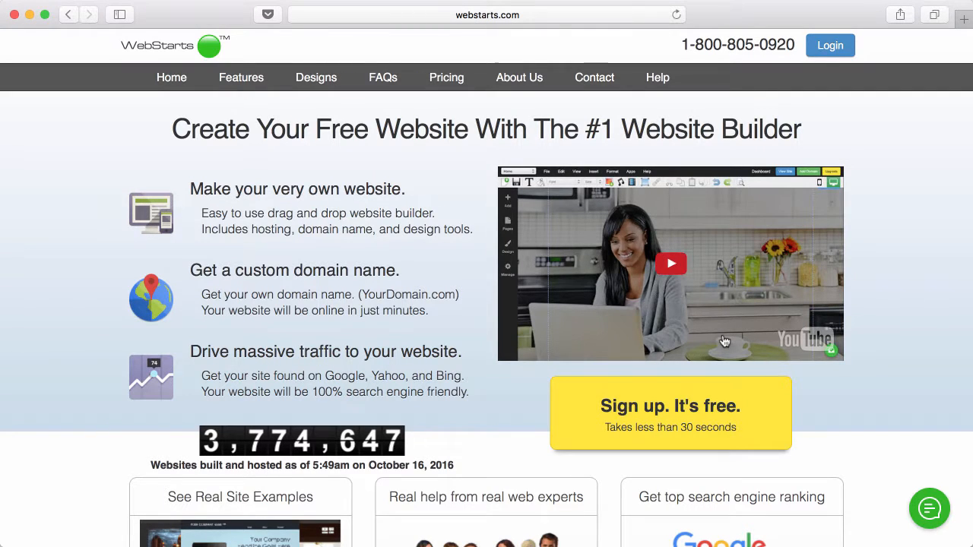
- Start a free site sign-up using the blank from-scratch design
left_click(690, 402)
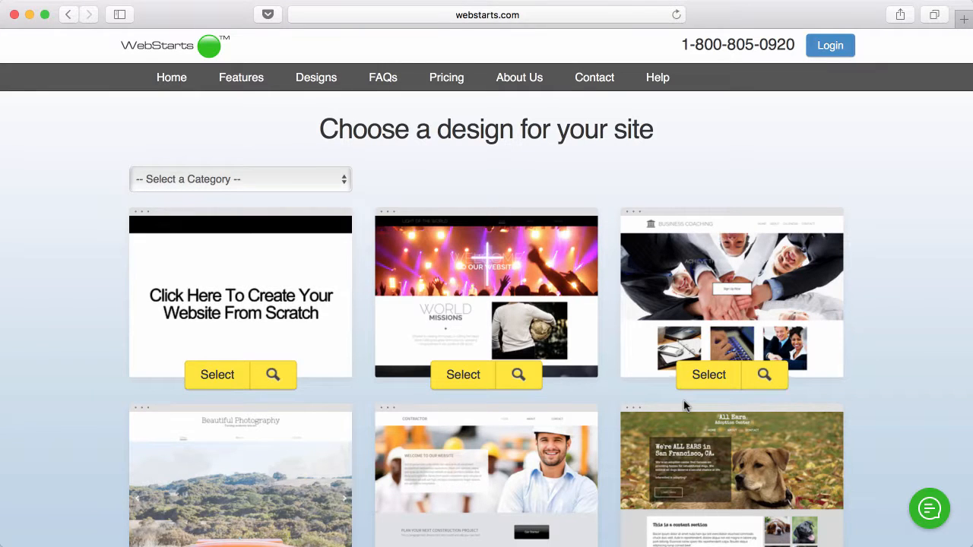
scroll(684, 405, "down", 5)
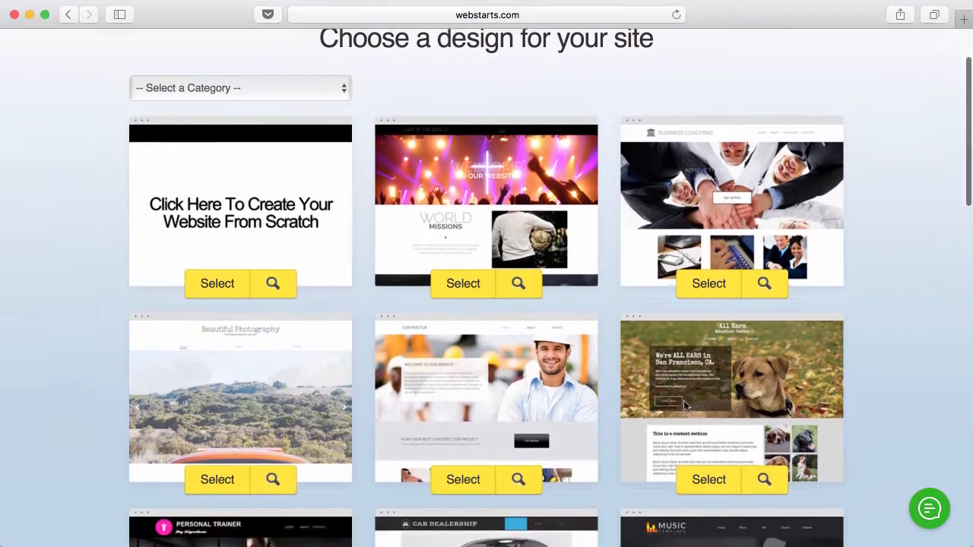
scroll(684, 405, "up", 2)
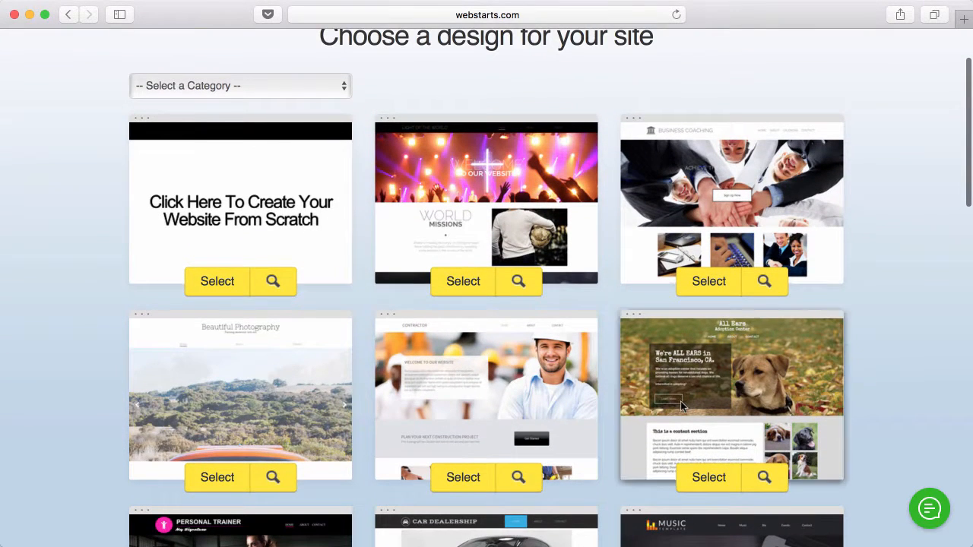
left_click(218, 282)
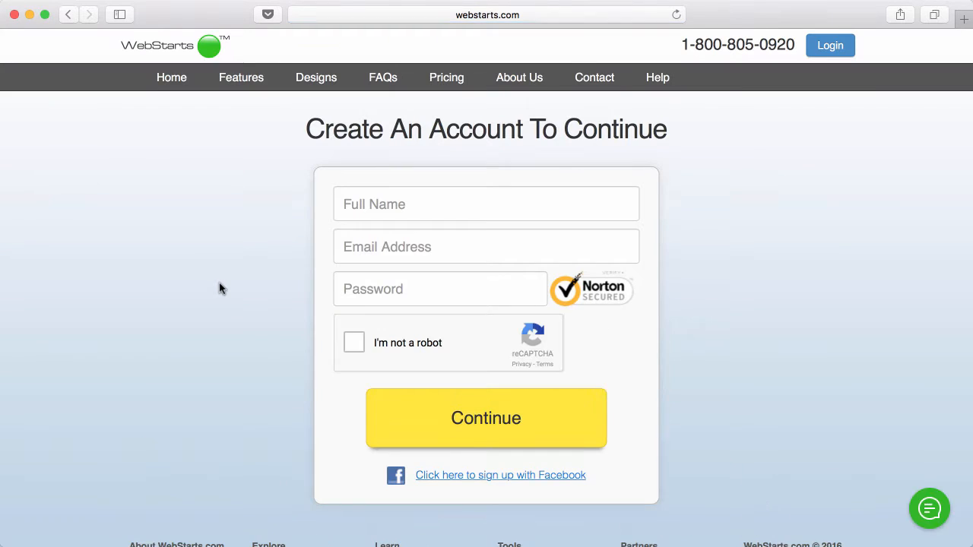
- Create the account with full name, email and password, passing the reCAPTCHA check
left_click(378, 212)
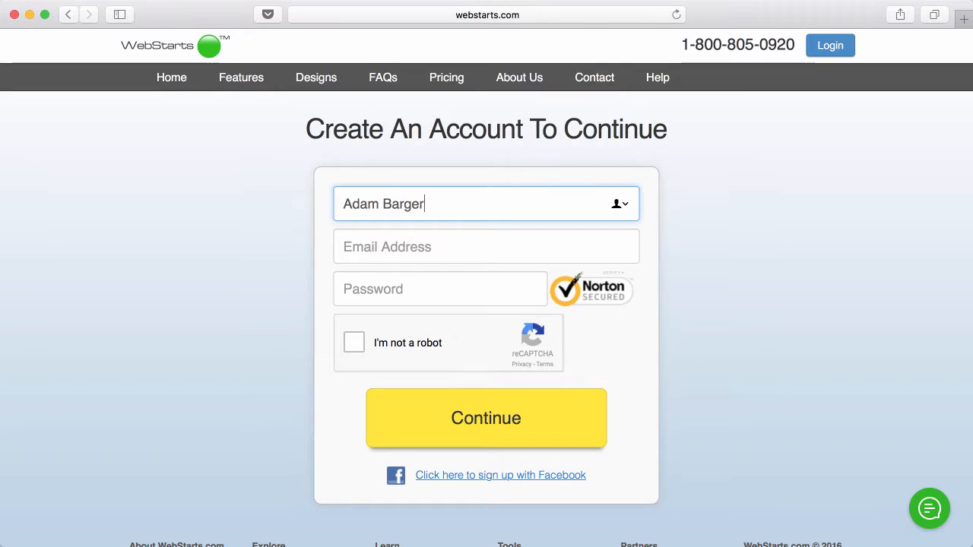
key("Tab")
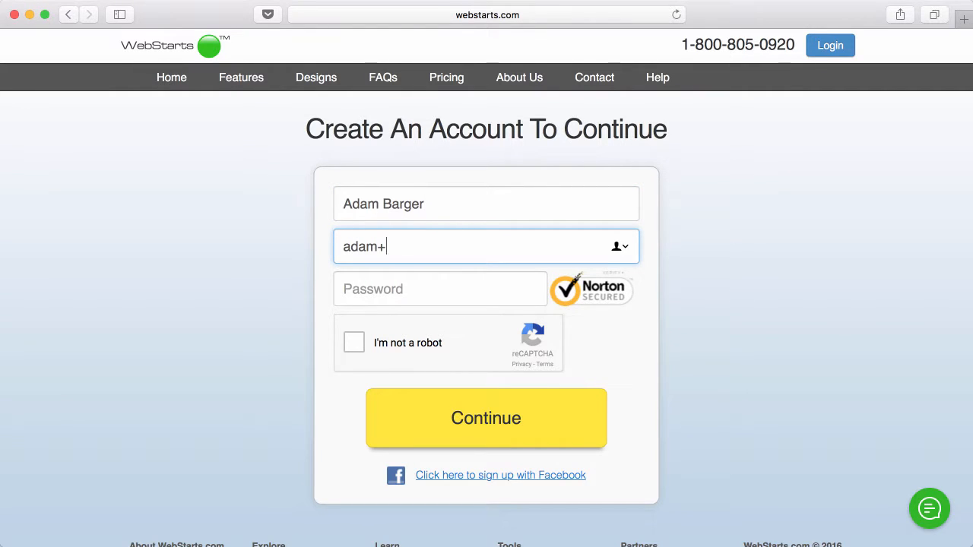
key("Tab")
type("••••••")
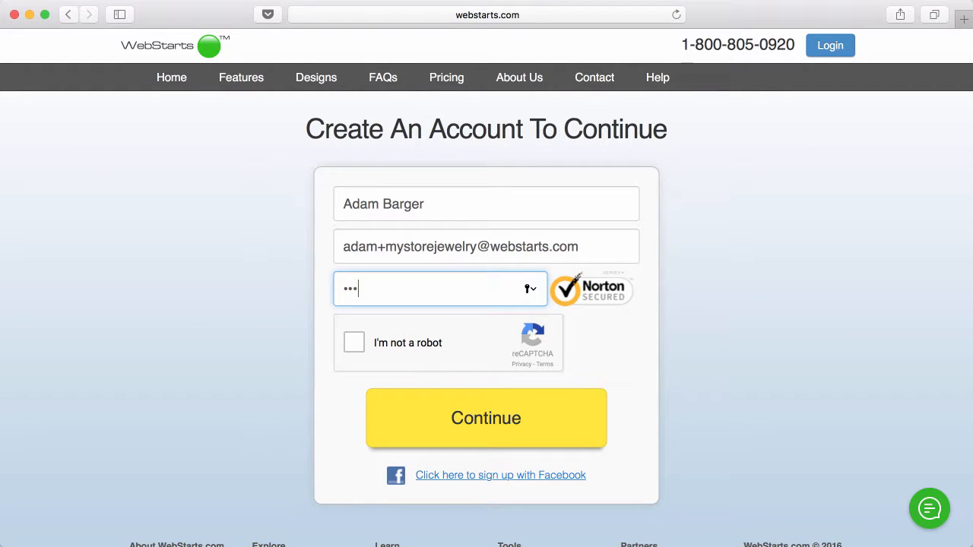
left_click(358, 342)
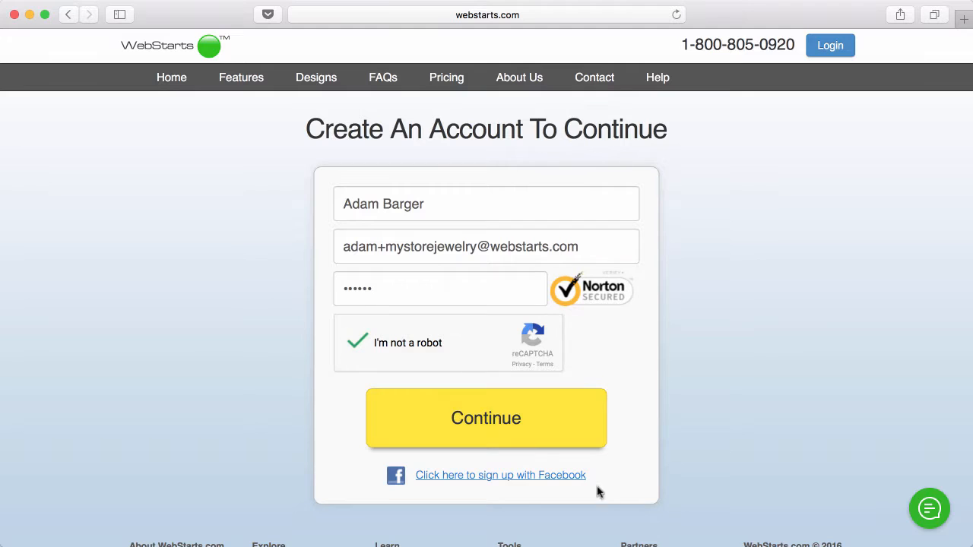
left_click(469, 415)
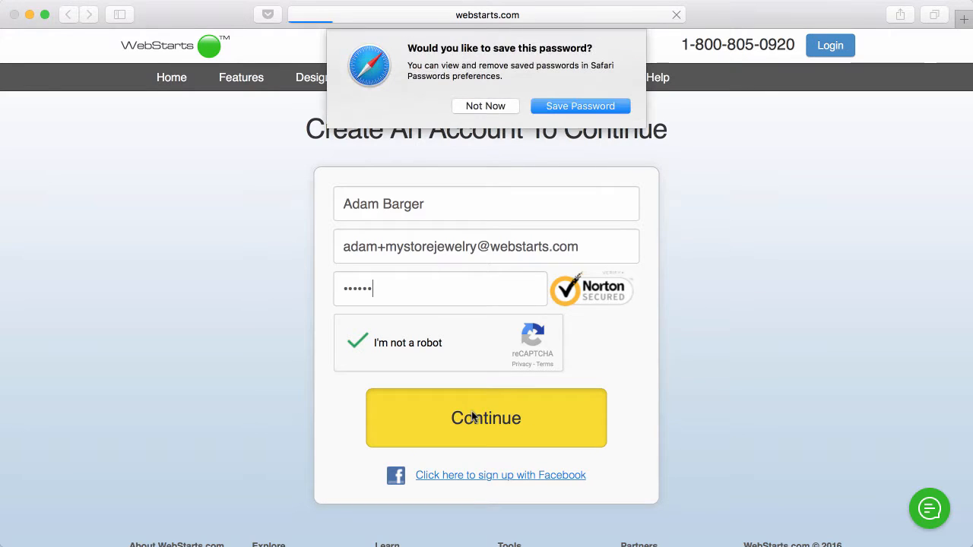
left_click(484, 104)
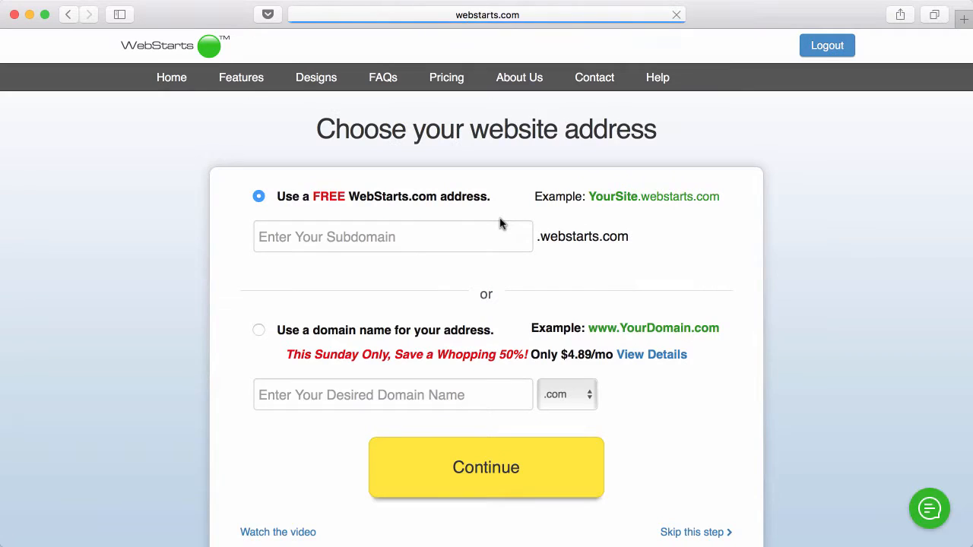
- Claim myjewelrystoreonline.webstarts.com as the site's free web address
left_click(407, 239)
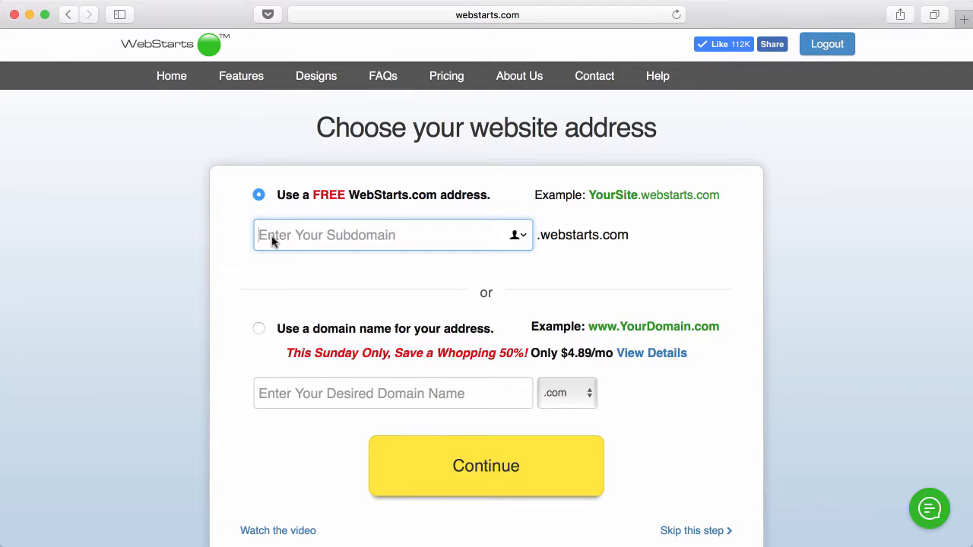
type("myjewelrystoreonline")
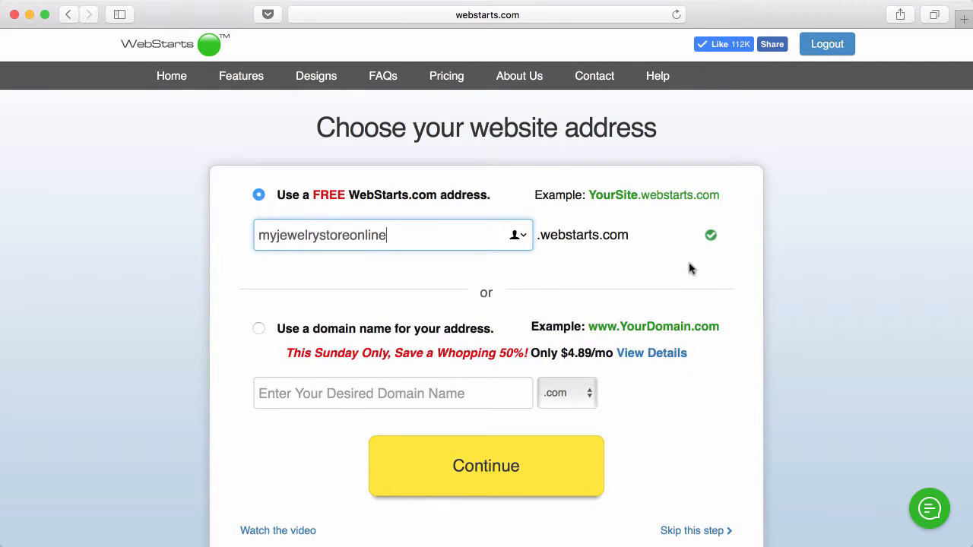
left_click(494, 469)
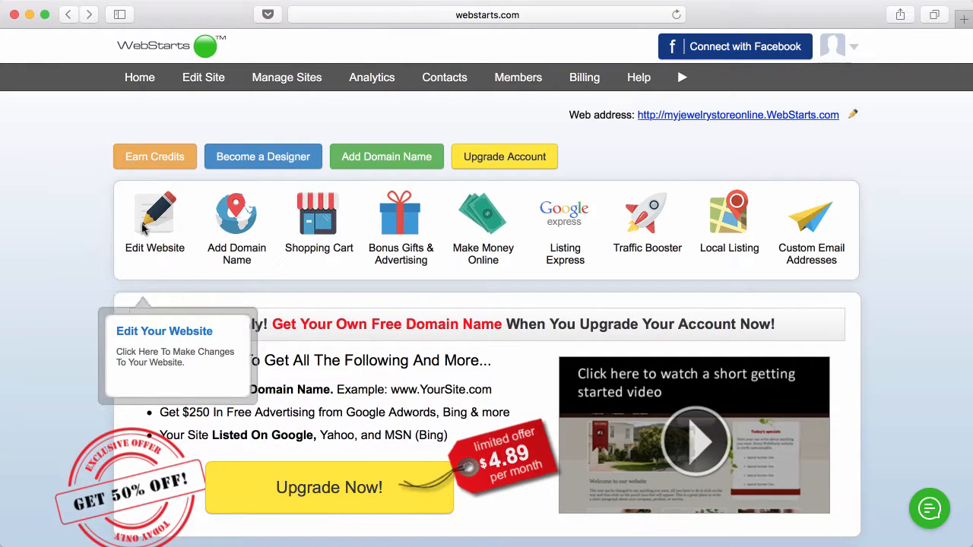
- Open the site editor and delete the 'Click Here To Create Your Website From Scratch' placeholder
left_click(150, 218)
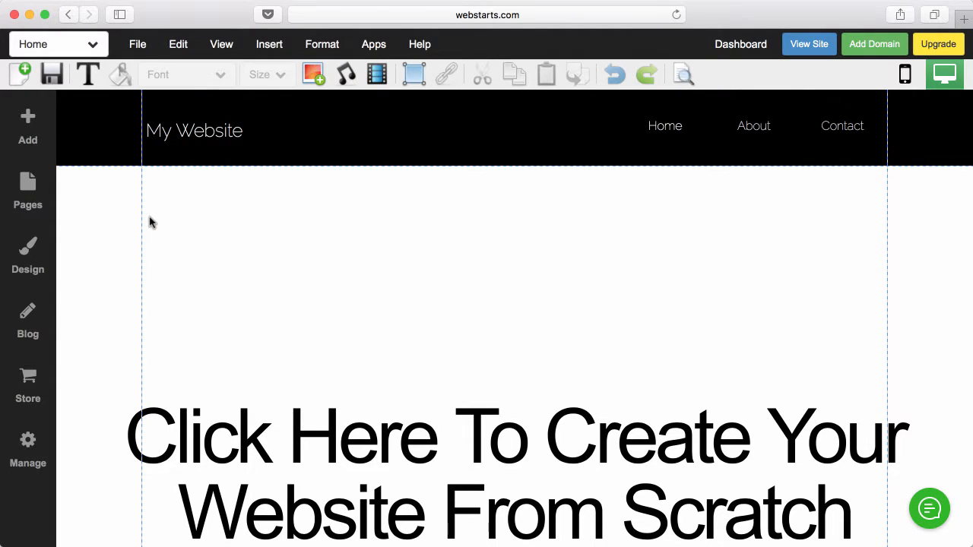
scroll(187, 254, "down", 5)
scroll(187, 254, "up", 5)
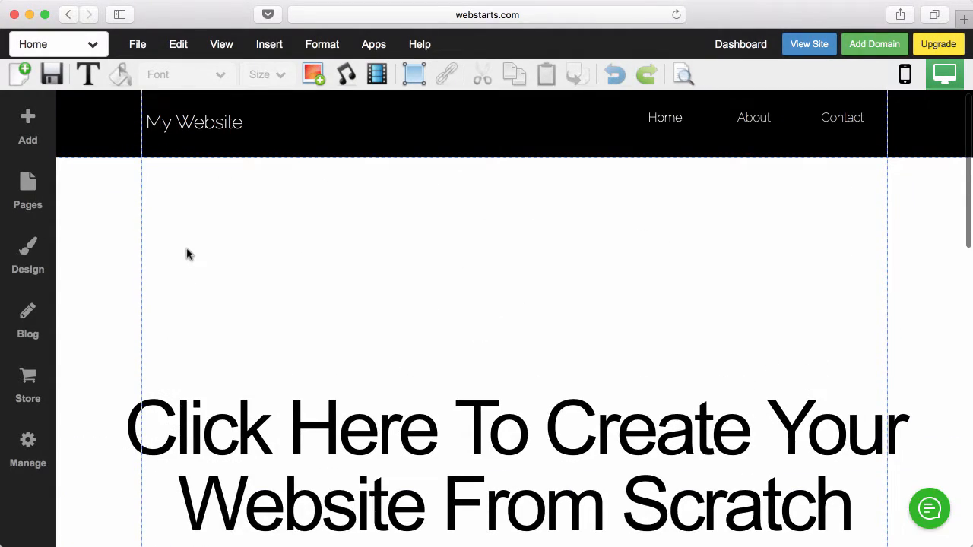
left_click(285, 419)
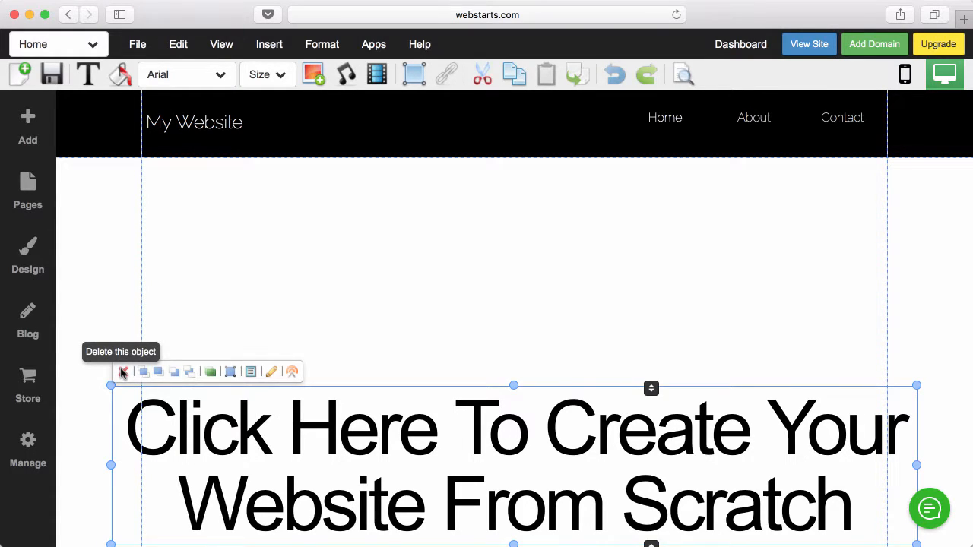
left_click(123, 372)
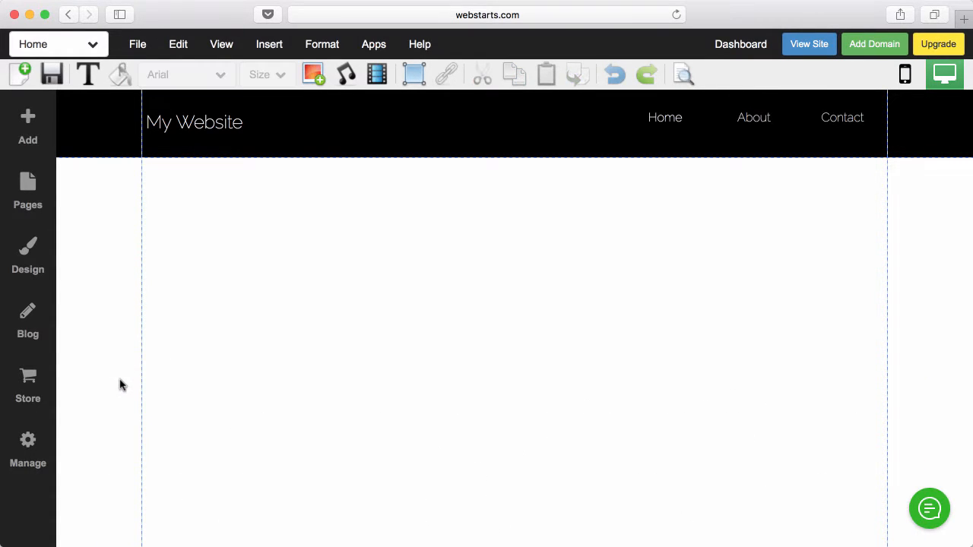
- Change the header site title from My Website to My Store
left_click(185, 131)
left_click(183, 130)
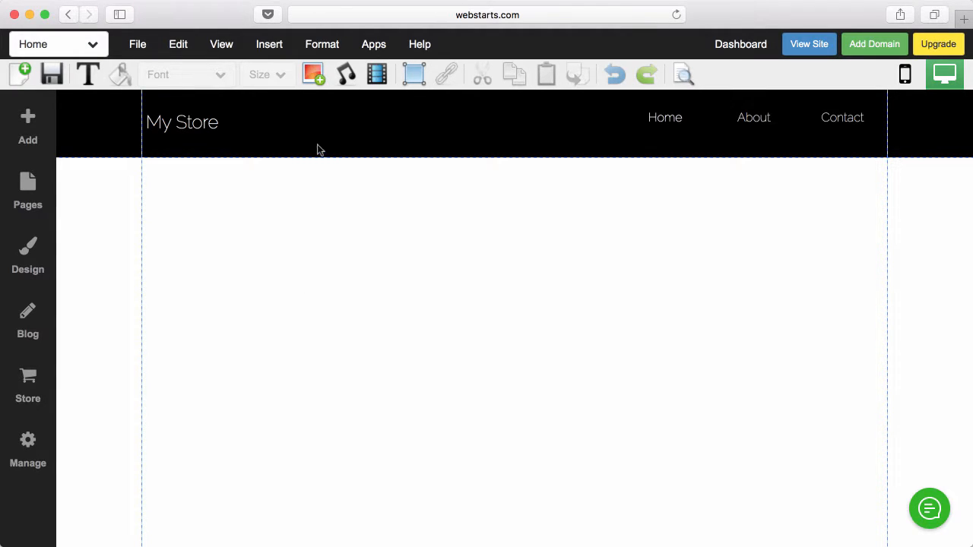
left_click(318, 79)
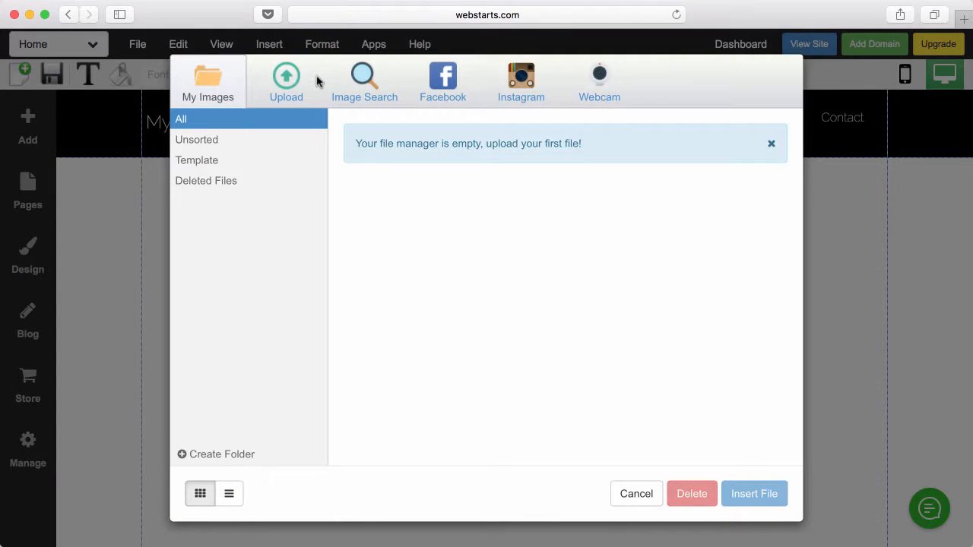
- Place the uploaded photo of the woman in the hat on the page
left_click(301, 86)
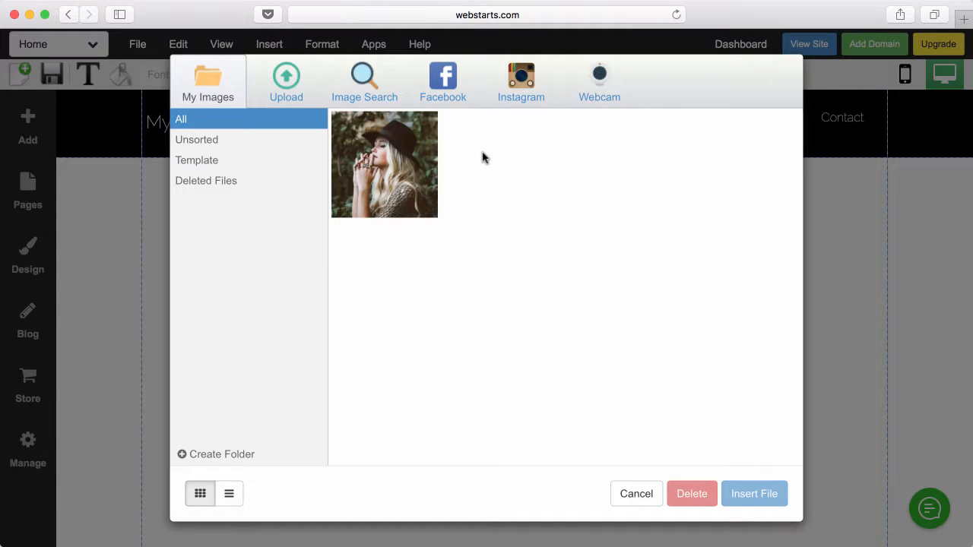
left_click(369, 83)
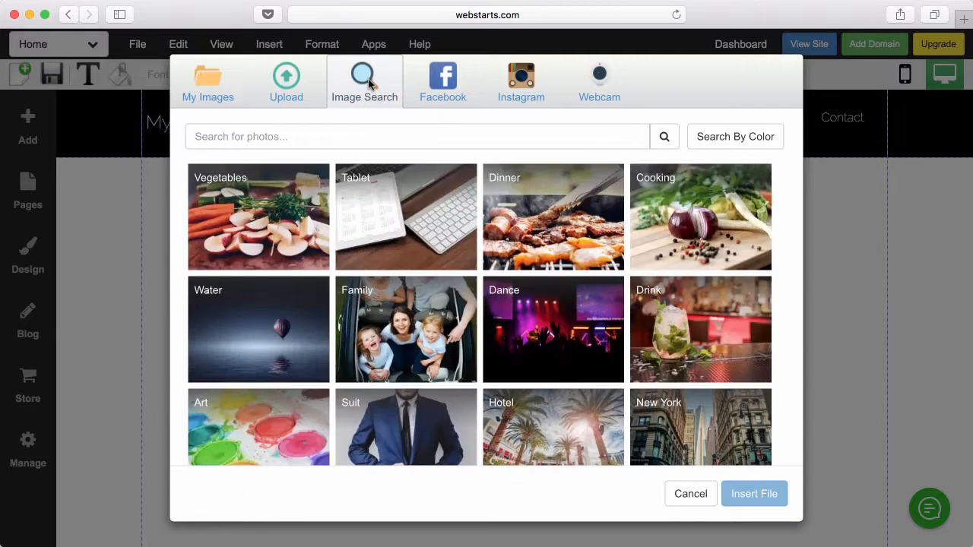
left_click(221, 89)
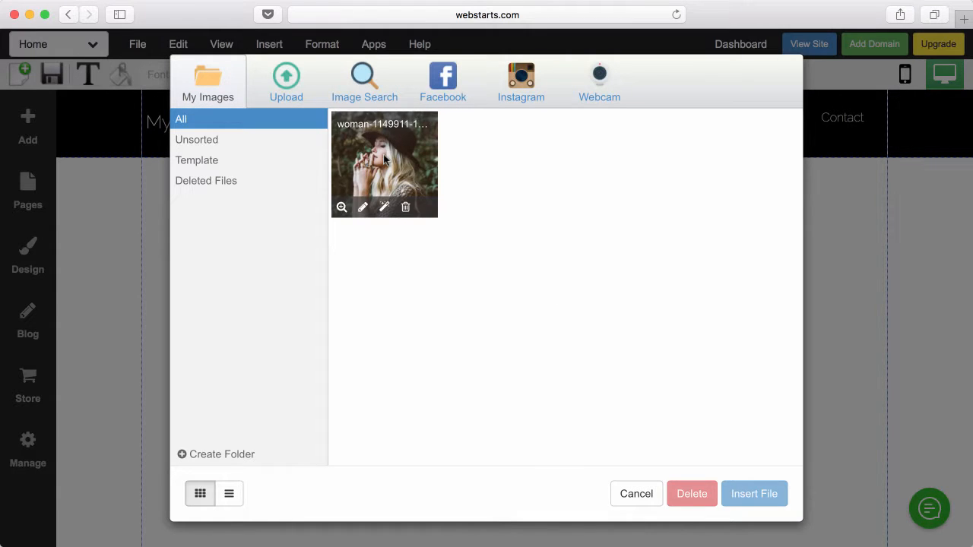
left_click(385, 159)
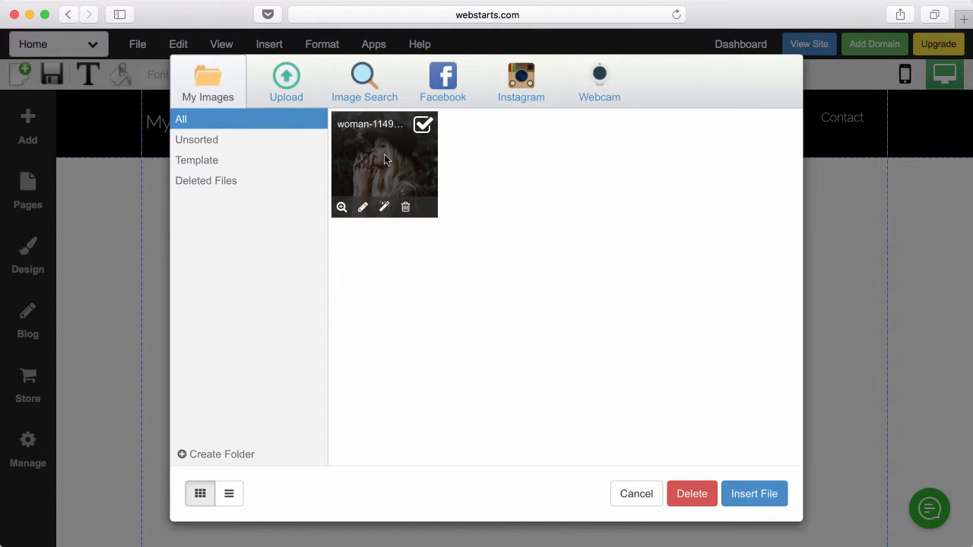
left_click(744, 493)
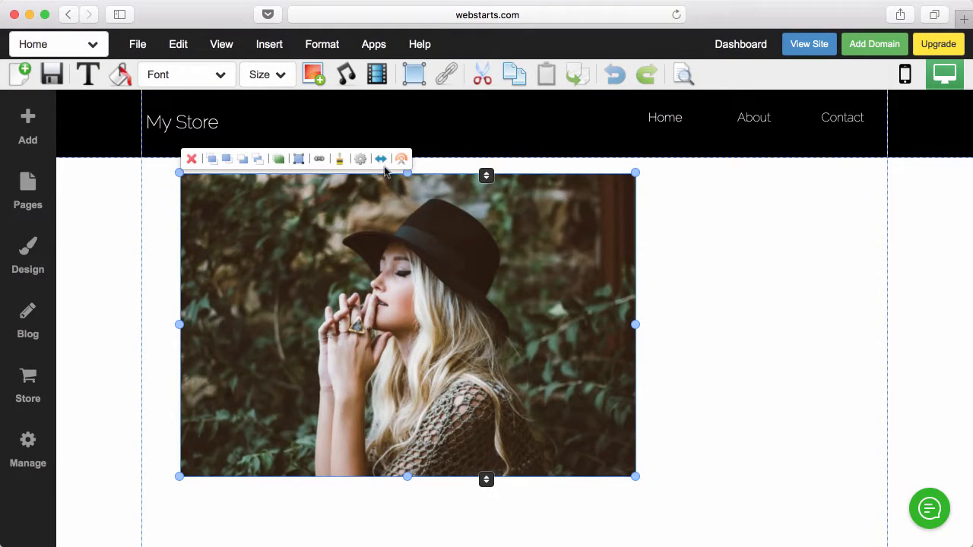
- Stretch the photo to full page width and make it taller
left_click(382, 160)
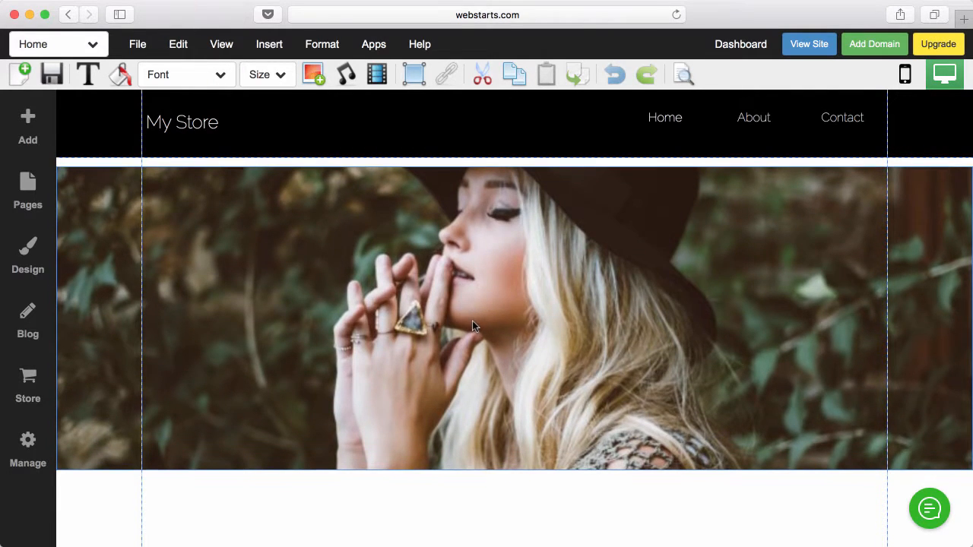
left_click(472, 316)
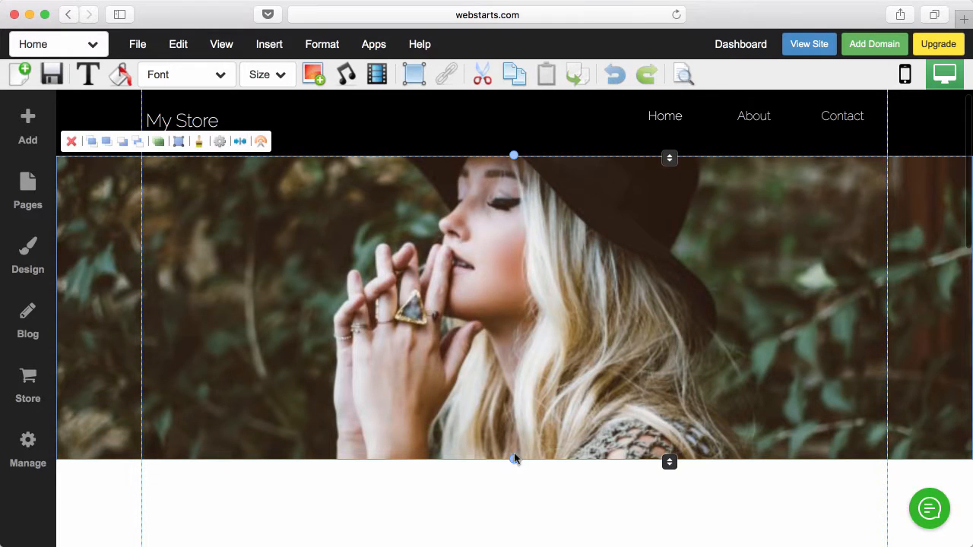
left_click_drag(514, 460, 521, 545)
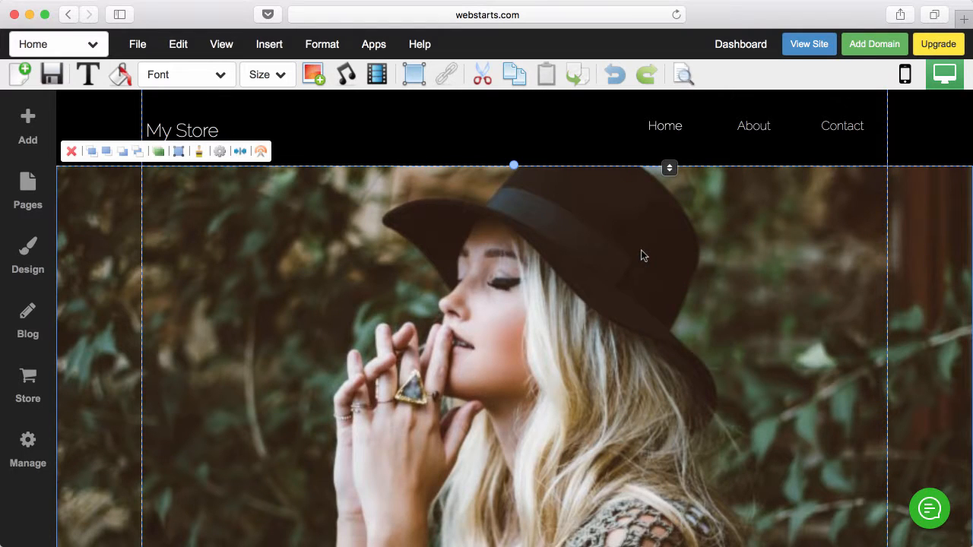
left_click(585, 142)
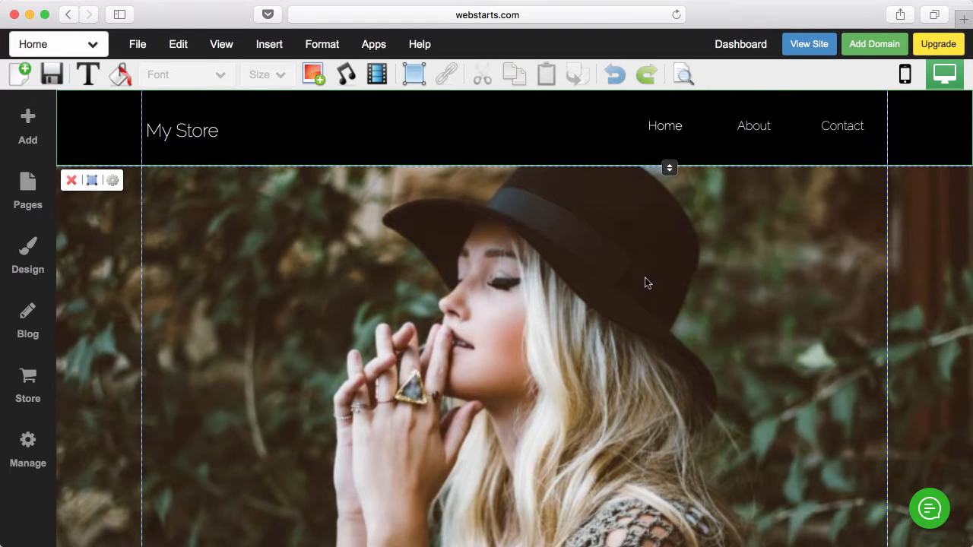
- Add a Heading L text element and move it onto the hero photo
left_click(29, 128)
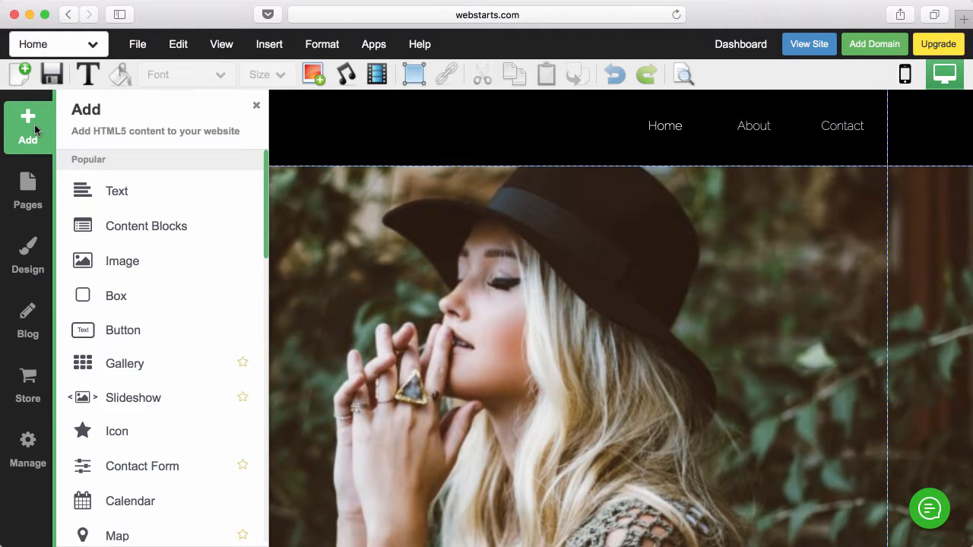
left_click(97, 193)
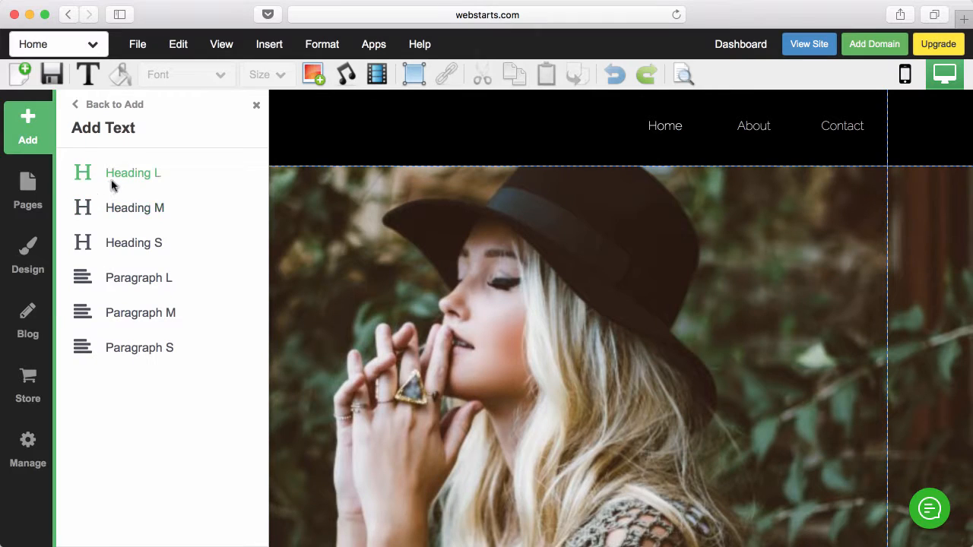
left_click(119, 179)
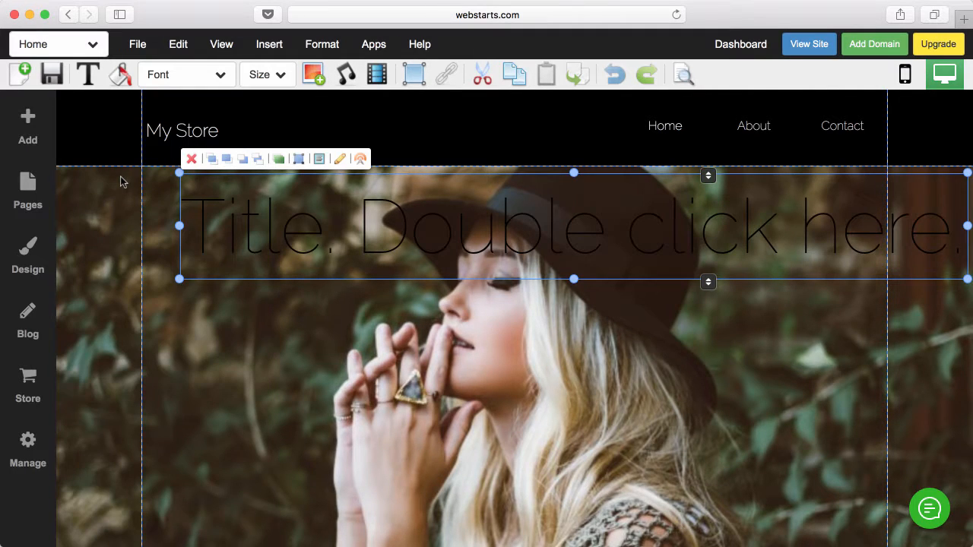
left_click_drag(484, 225, 425, 292)
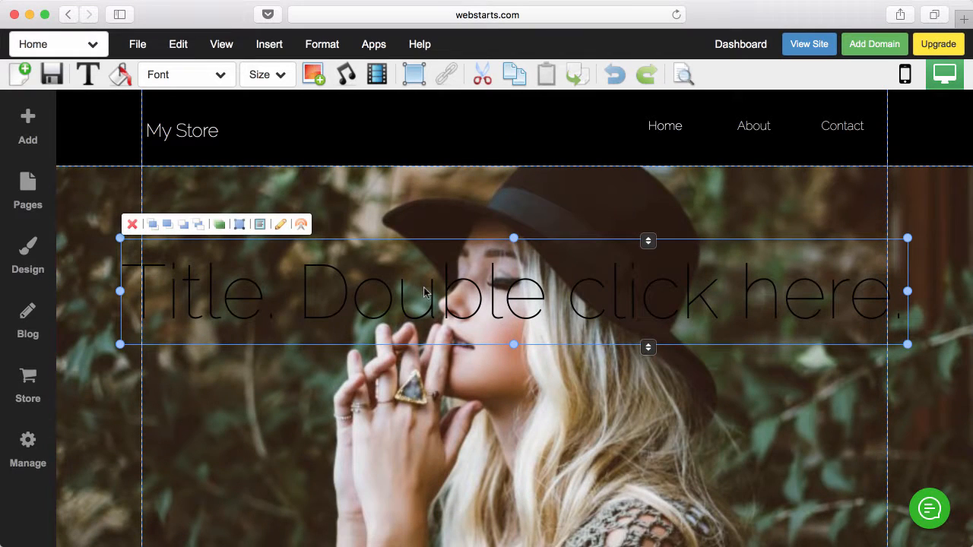
- Reduce the Heading L text style font size to 60px
left_click(33, 260)
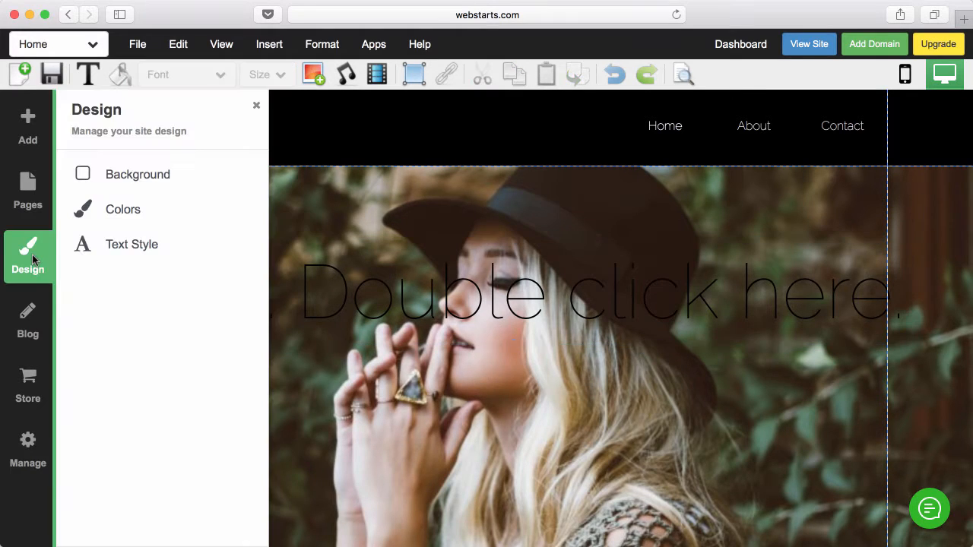
left_click(135, 246)
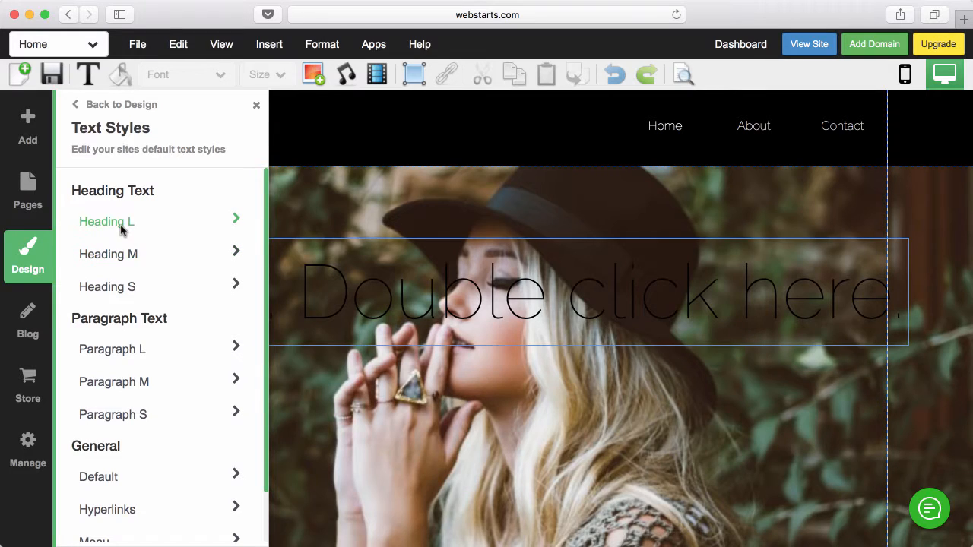
left_click(122, 228)
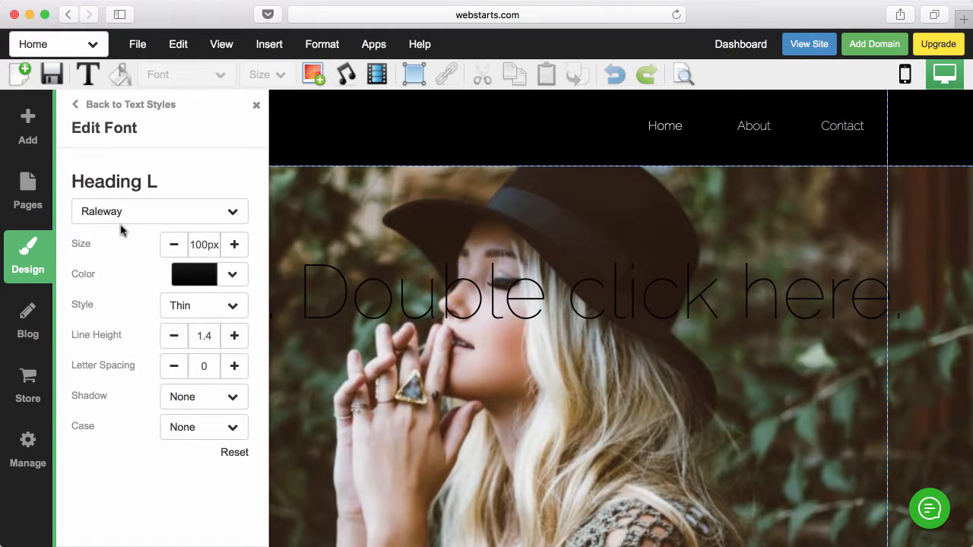
left_click(174, 245)
left_click(174, 245)
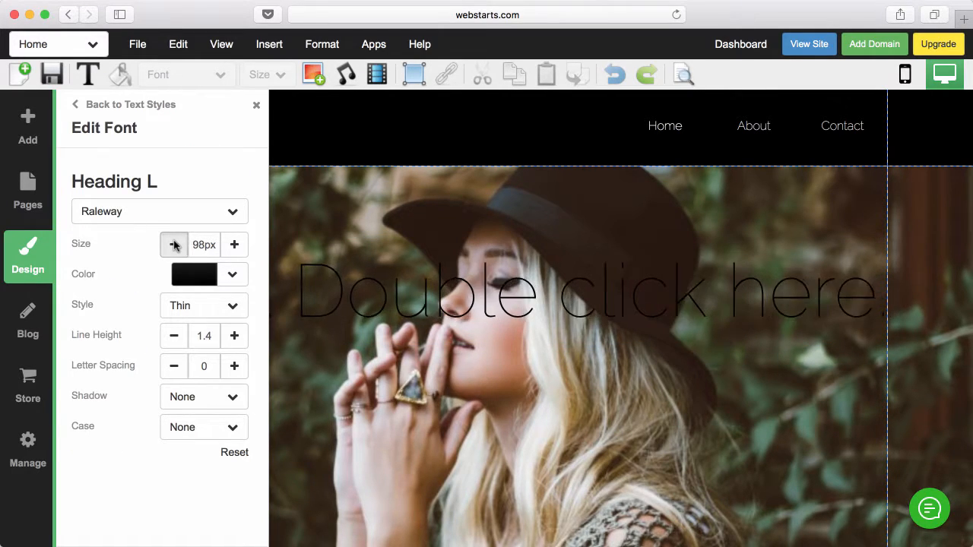
left_click(174, 245)
left_click(174, 244)
left_click(174, 245)
left_click(174, 245)
left_click(174, 245)
left_click(174, 245)
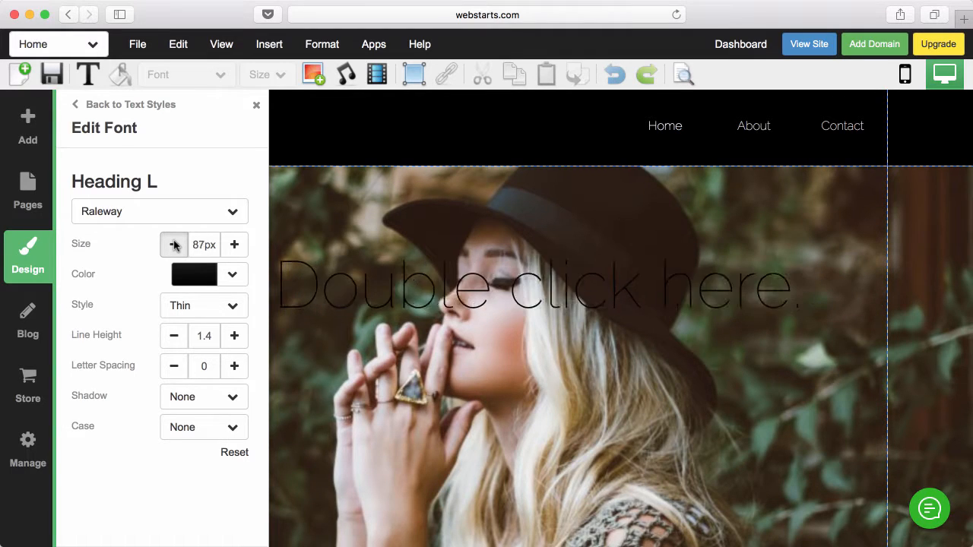
left_click(174, 244)
left_click(174, 244)
left_click(174, 244)
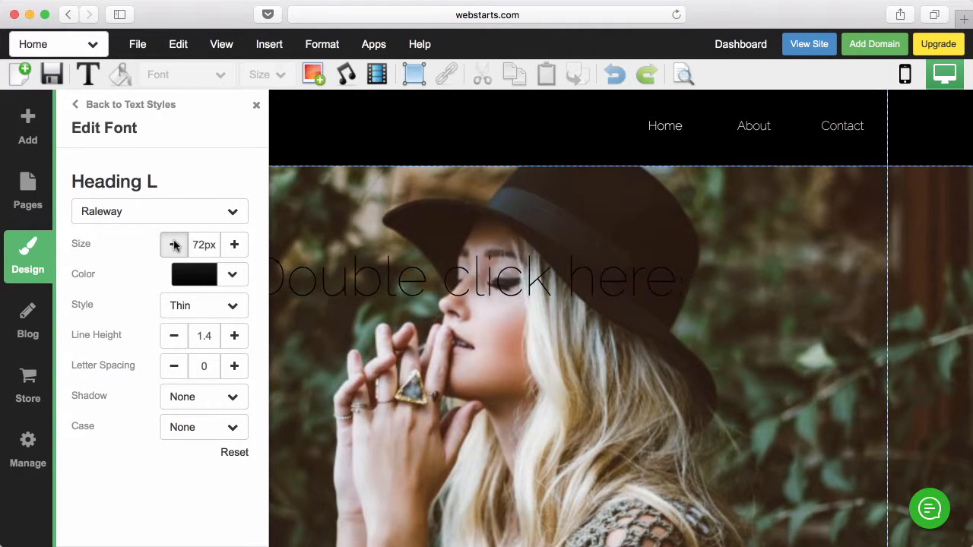
left_click(174, 244)
left_click(174, 244)
left_click(174, 244)
left_click(174, 244)
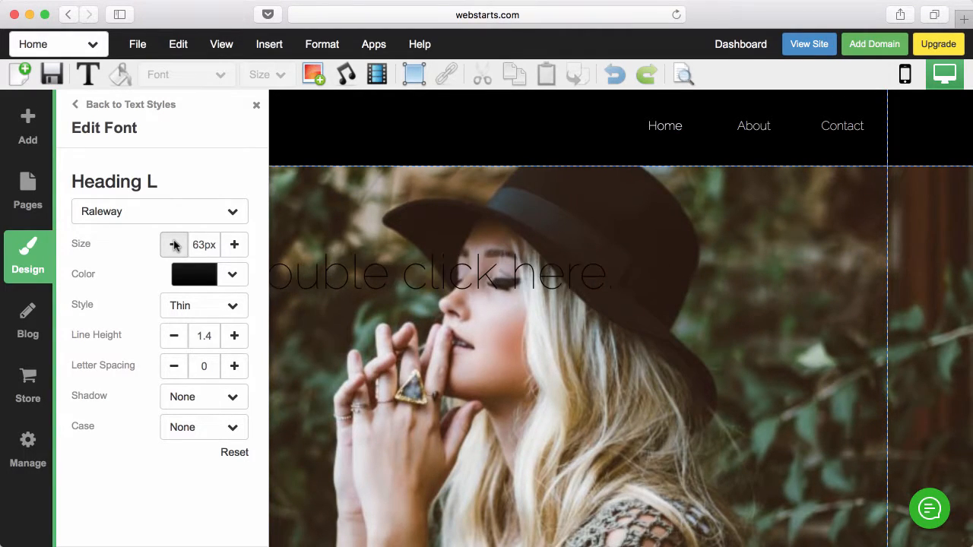
left_click(174, 244)
left_click(174, 244)
left_click(174, 244)
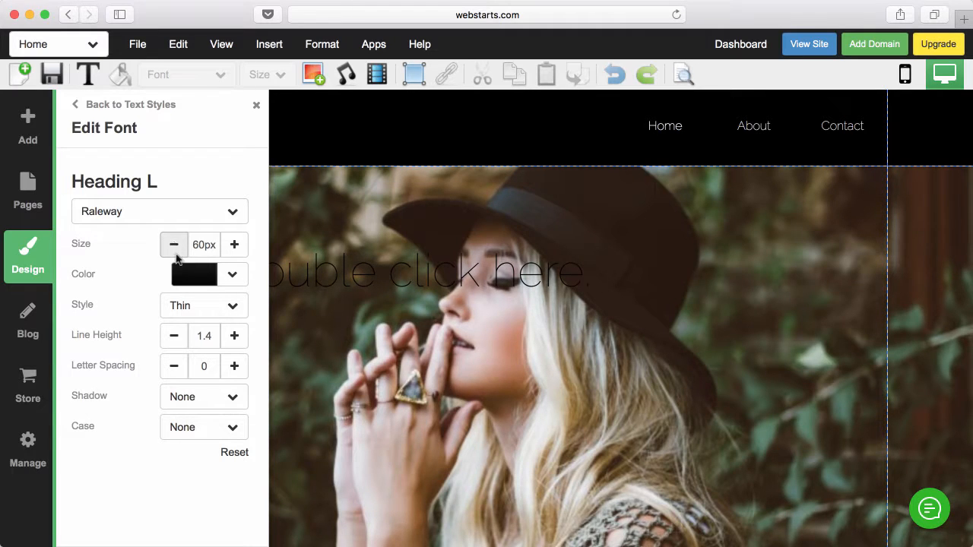
- Make Heading L white Arial Black with -0.1 letter spacing
left_click(185, 272)
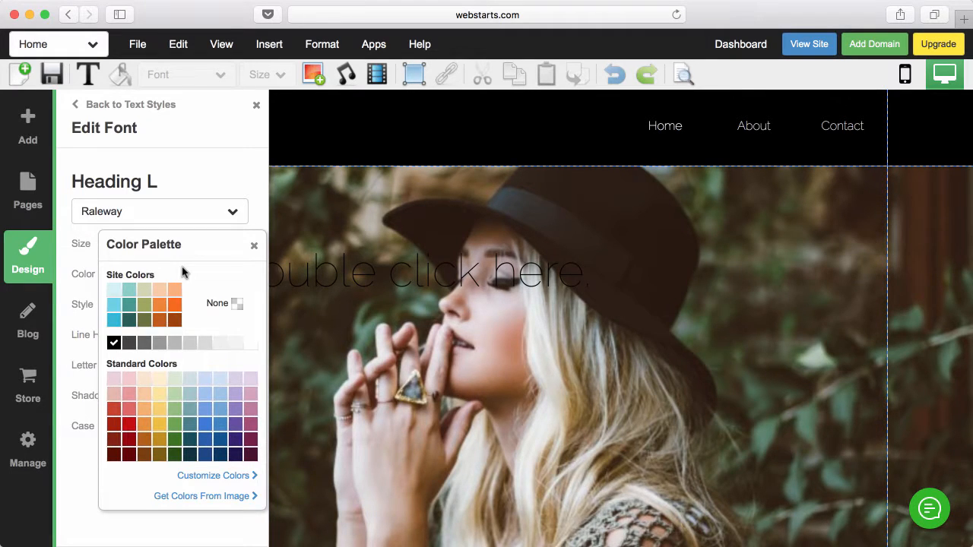
left_click(250, 343)
left_click(254, 246)
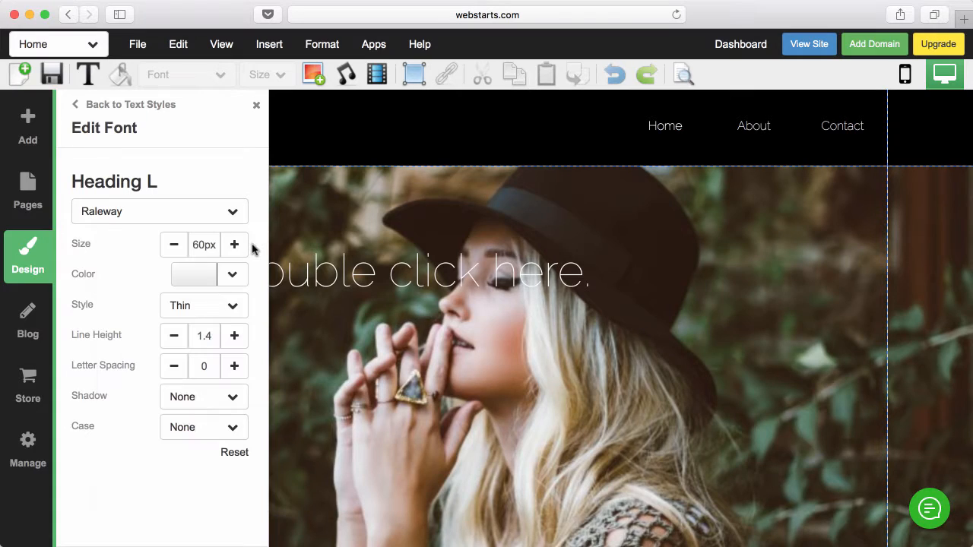
left_click(191, 218)
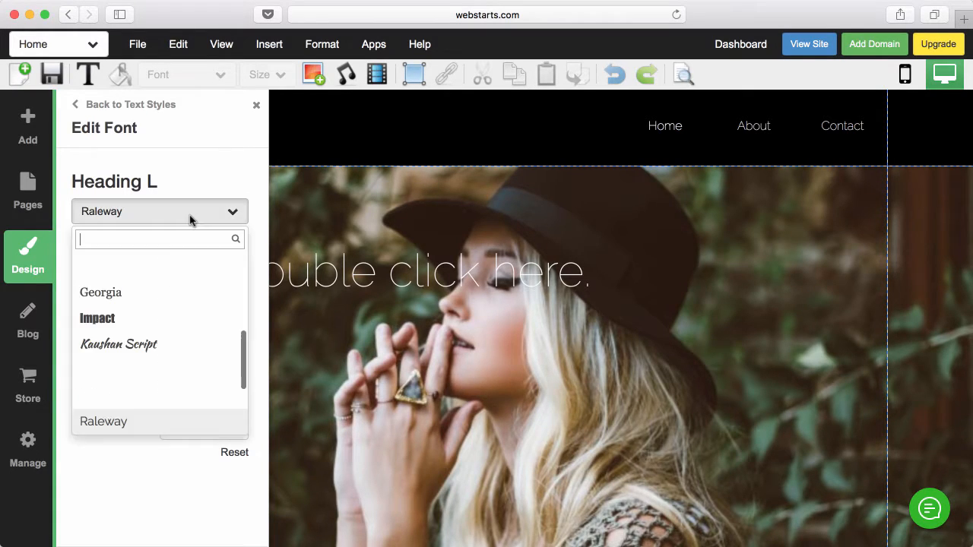
scroll(160, 283, "up", 5)
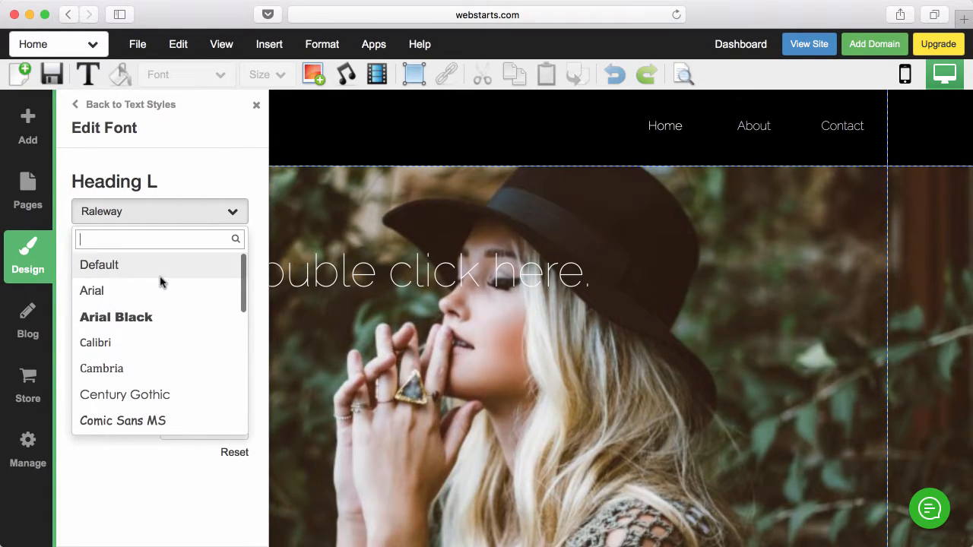
left_click(151, 319)
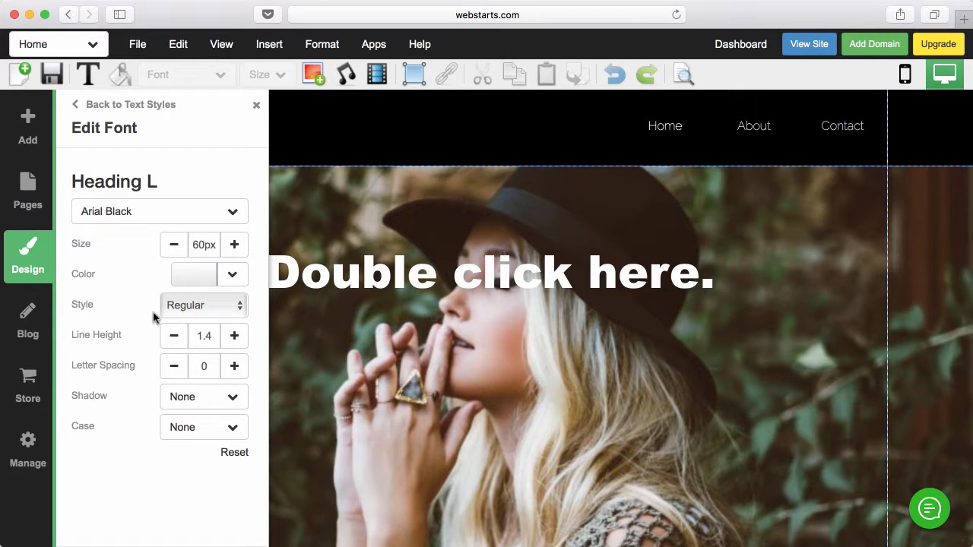
left_click(174, 367)
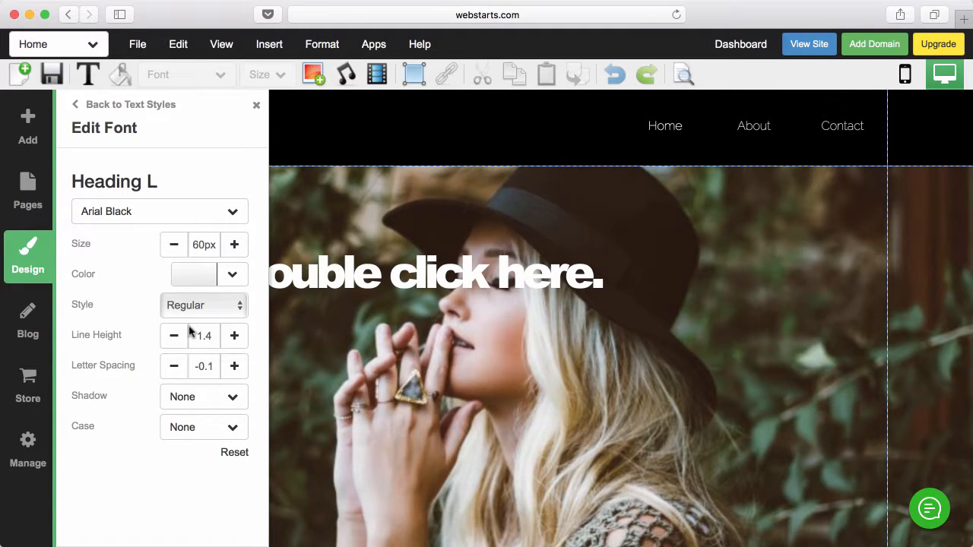
left_click(257, 107)
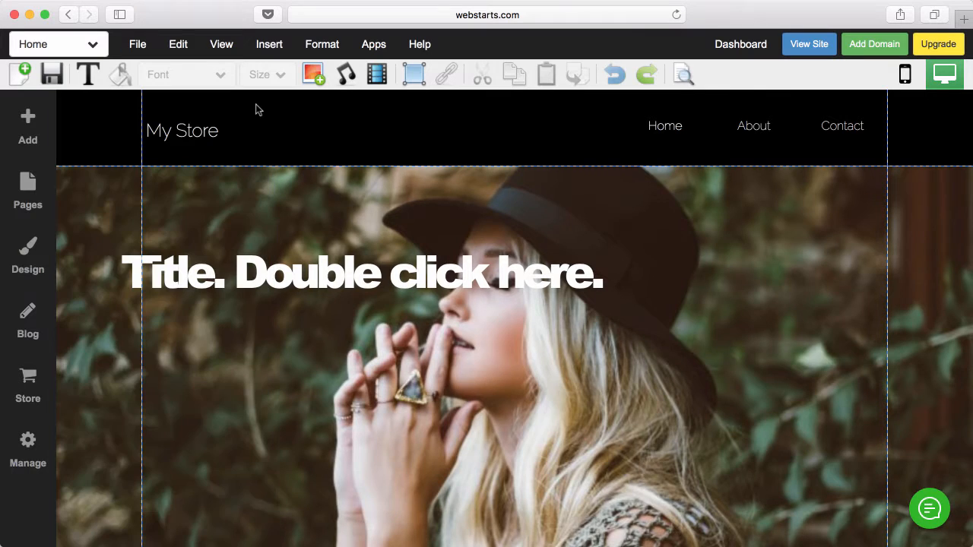
- Shrink, centre and lower the title box, then select its text to replace with HUGE SALE
left_click(282, 278)
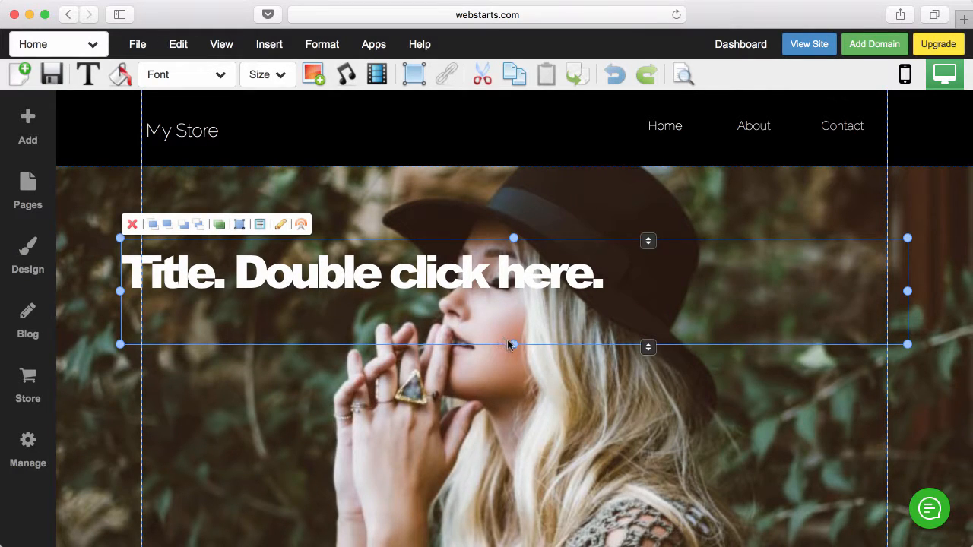
left_click_drag(509, 344, 507, 284)
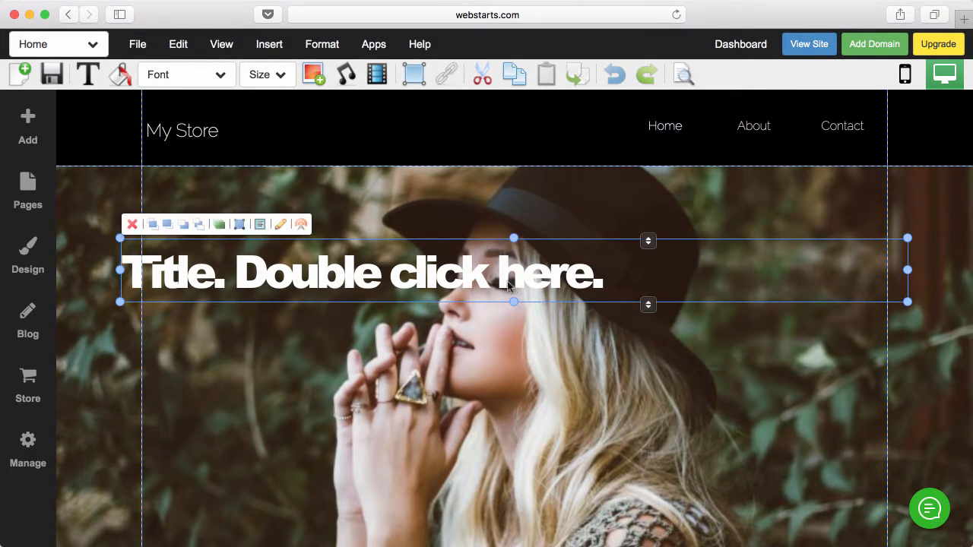
left_click(333, 50)
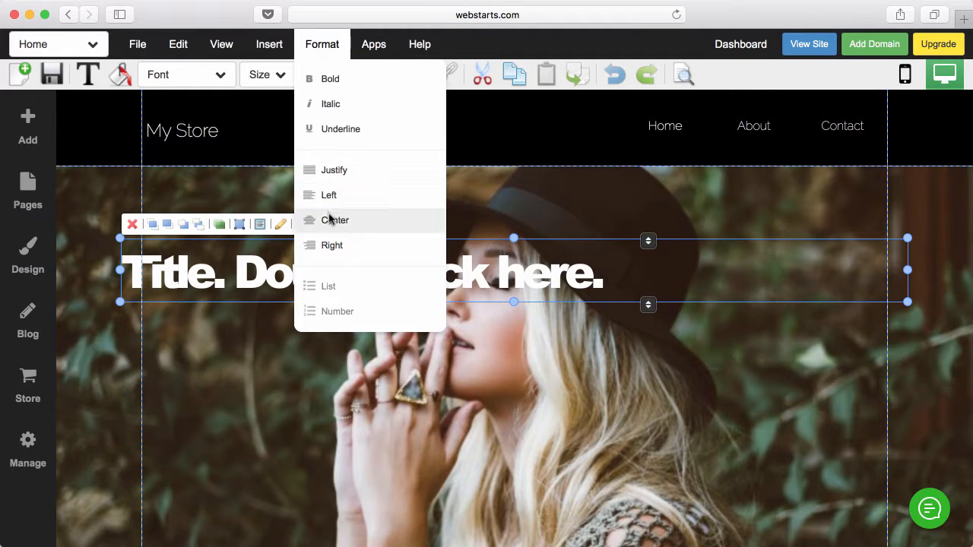
left_click(332, 219)
left_click_drag(427, 281, 423, 325)
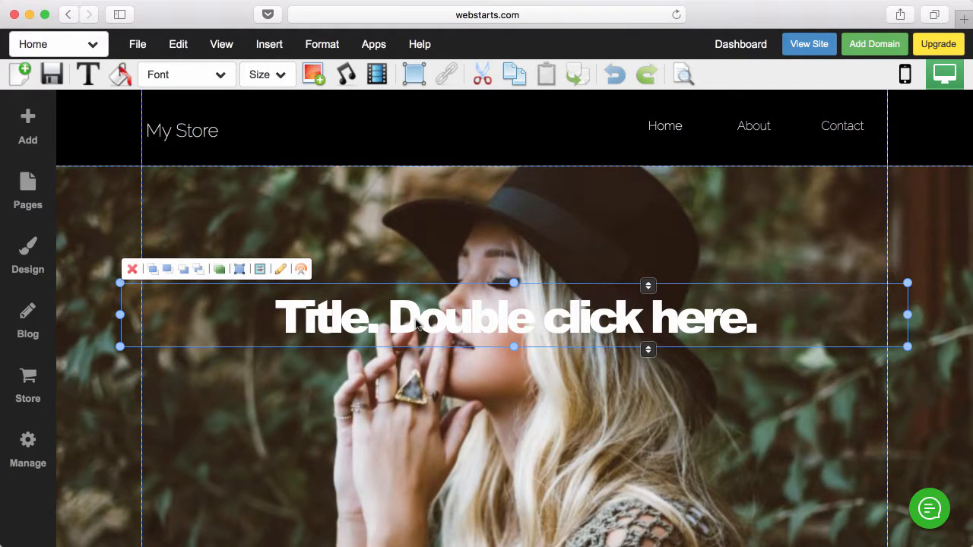
left_click(280, 271)
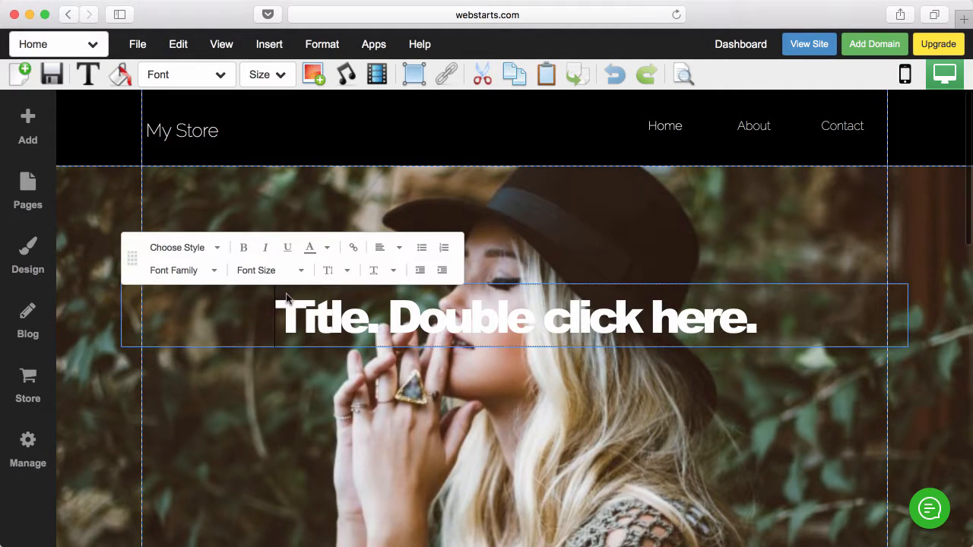
triple_click(578, 318)
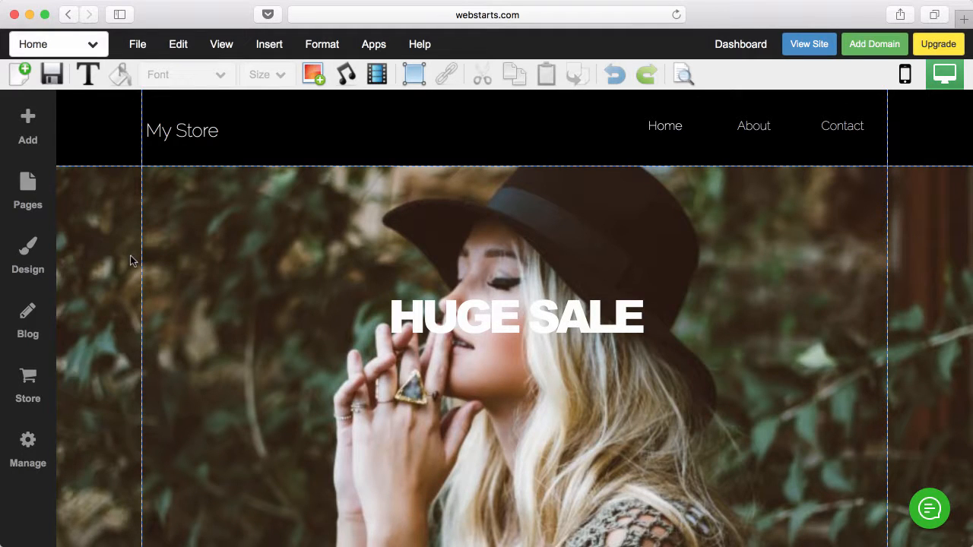
- Add a horizontal divider to the page
left_click(38, 126)
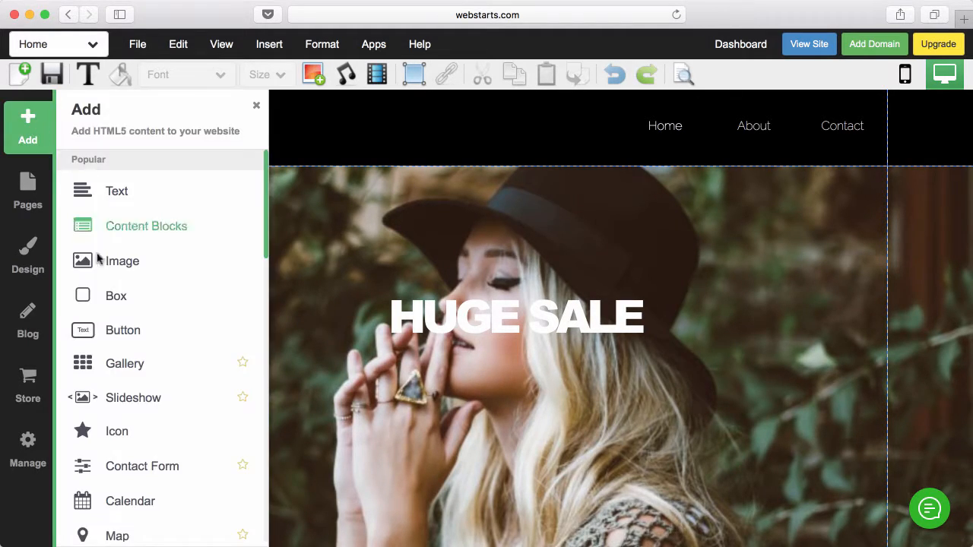
scroll(136, 365, "down", 3)
left_click(124, 489)
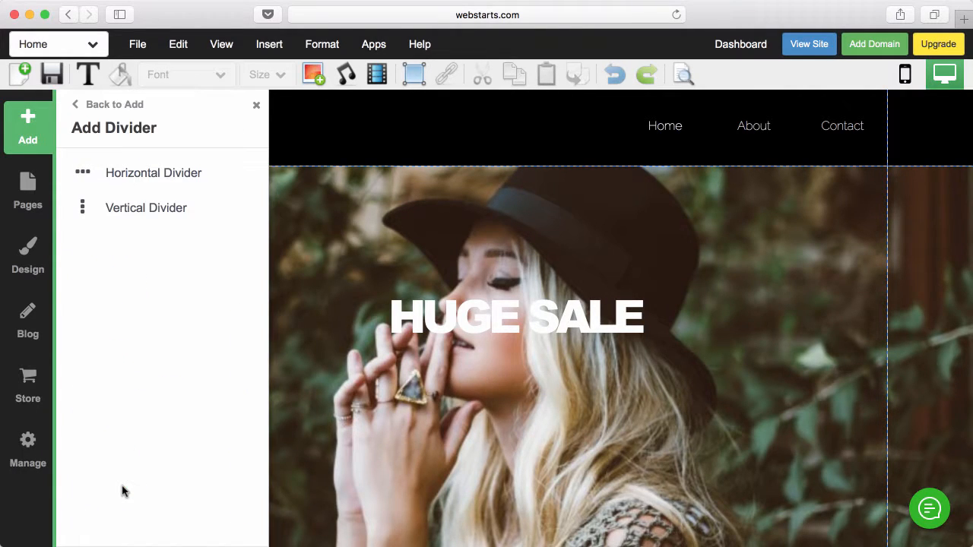
left_click(157, 181)
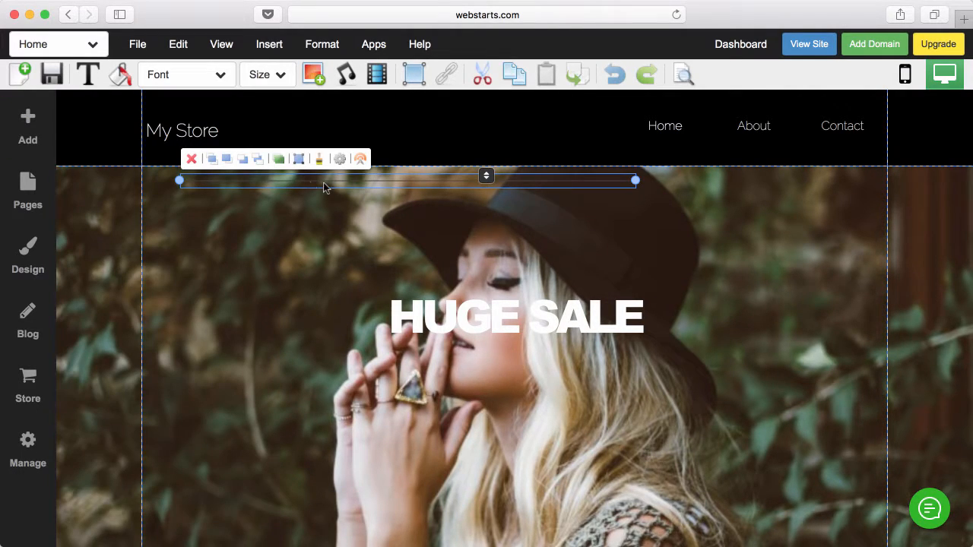
- Make the divider white and position it just below the HUGE SALE heading
left_click(126, 78)
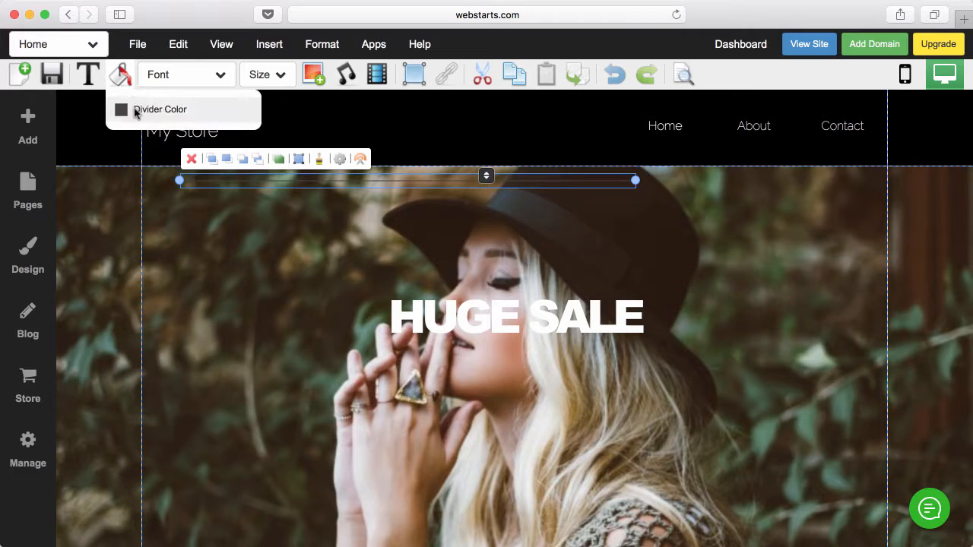
left_click(137, 109)
left_click(258, 203)
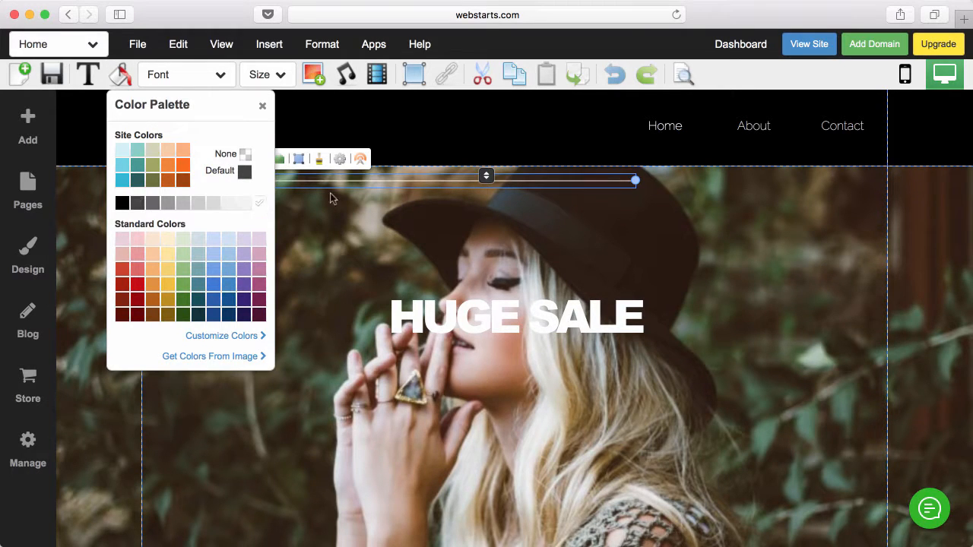
left_click(426, 180)
left_click_drag(426, 179, 530, 357)
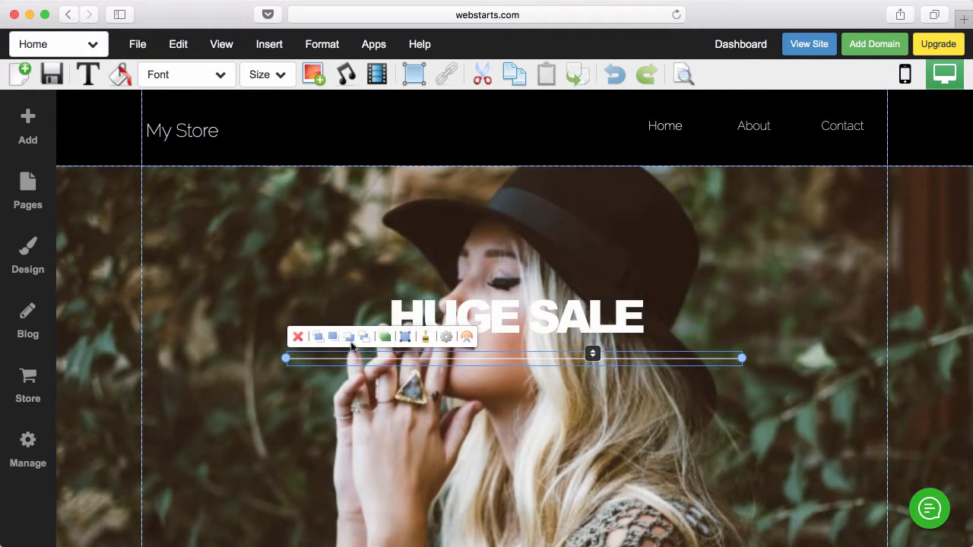
left_click(386, 338)
left_click(279, 356)
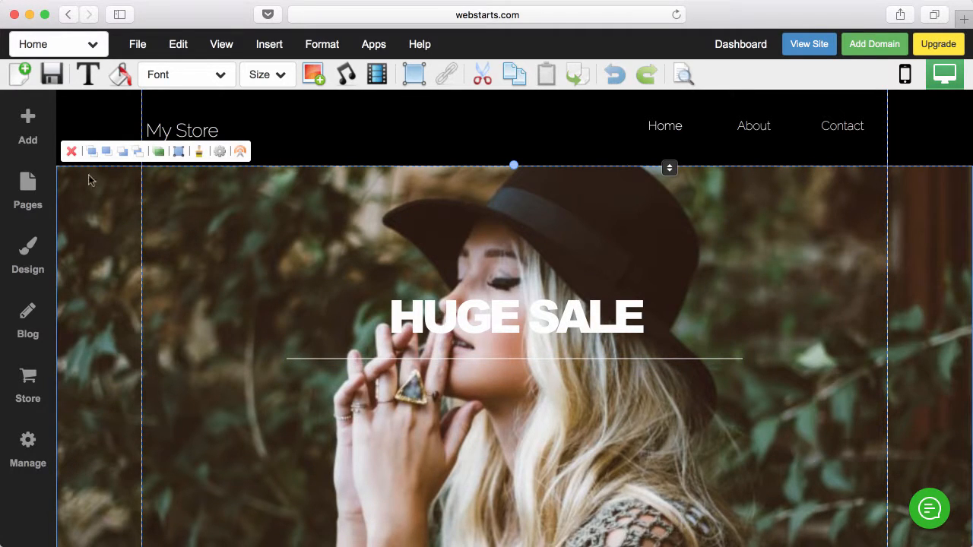
scroll(418, 377, "down", 2)
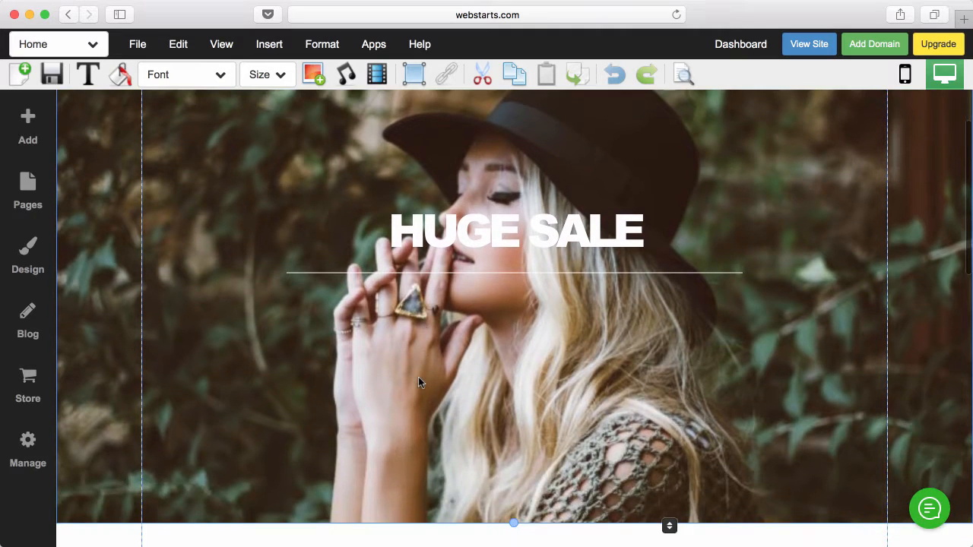
scroll(418, 382, "up", 1)
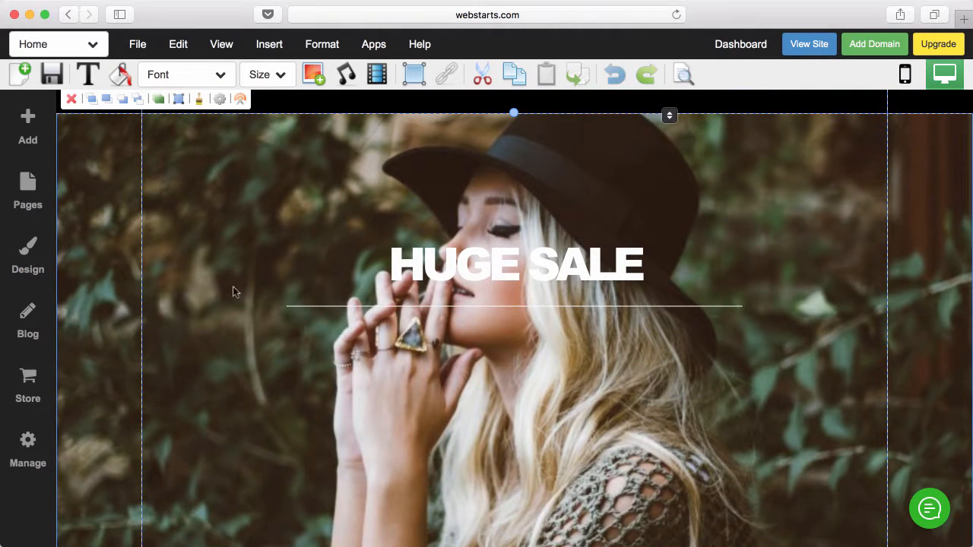
- Add a Paragraph L text box below the HUGE SALE divider
left_click(27, 124)
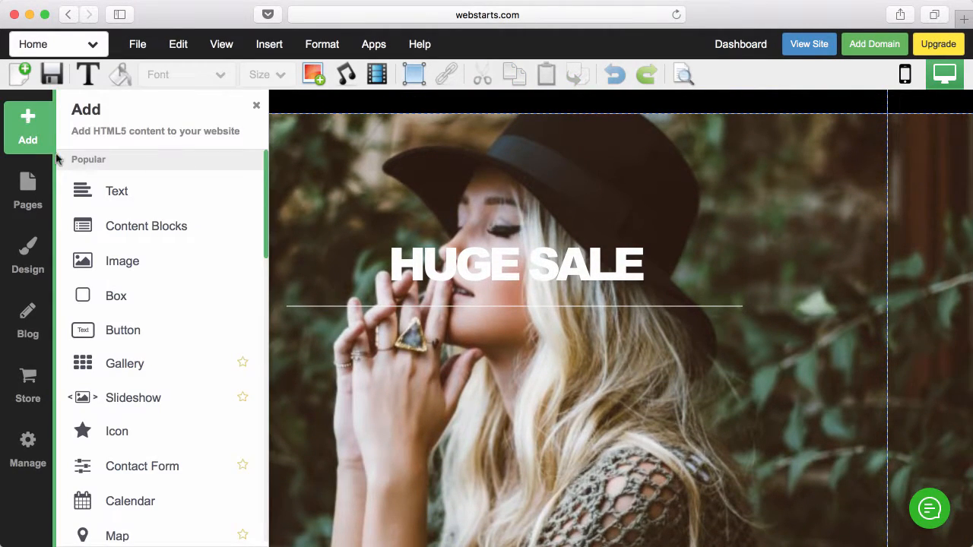
left_click(70, 192)
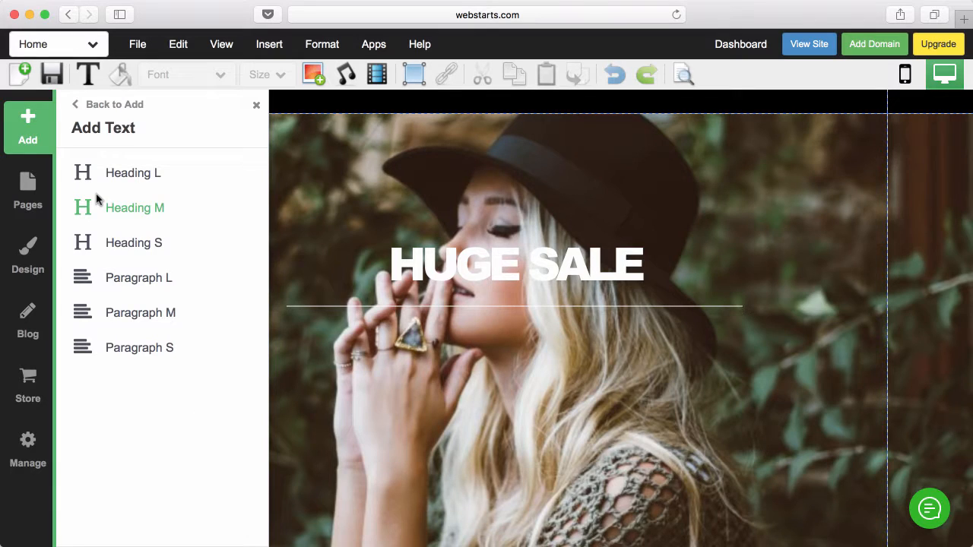
left_click(125, 283)
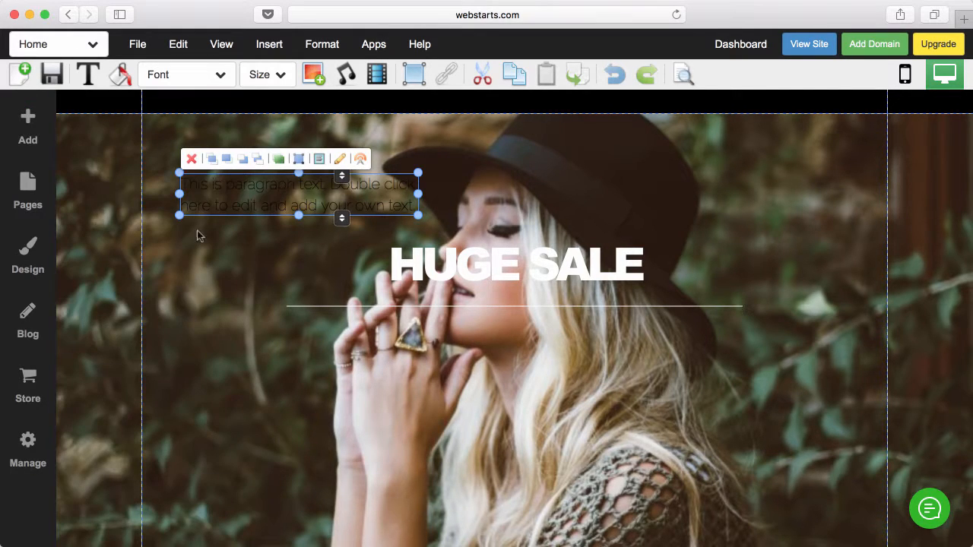
left_click_drag(234, 198, 450, 351)
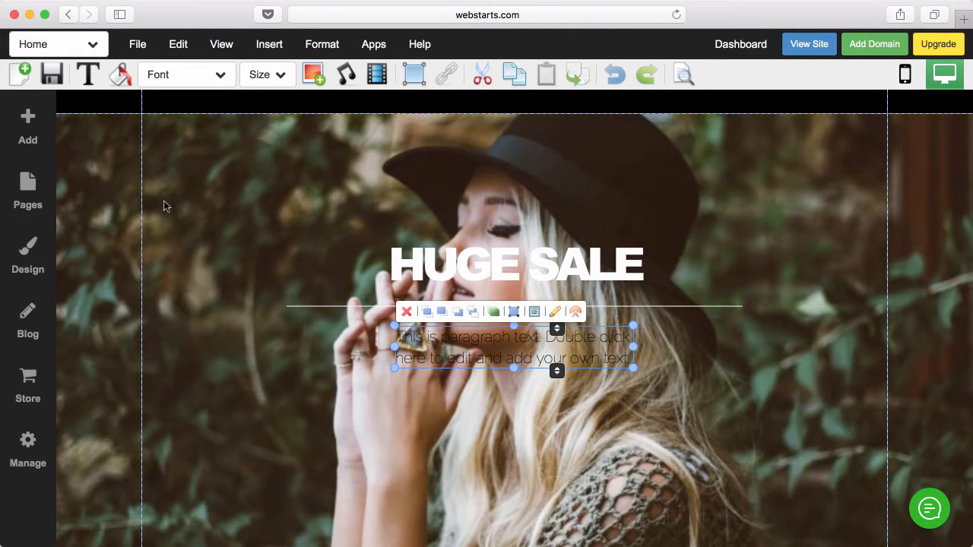
- Set the site's Paragraph L text style colour to white
left_click(40, 258)
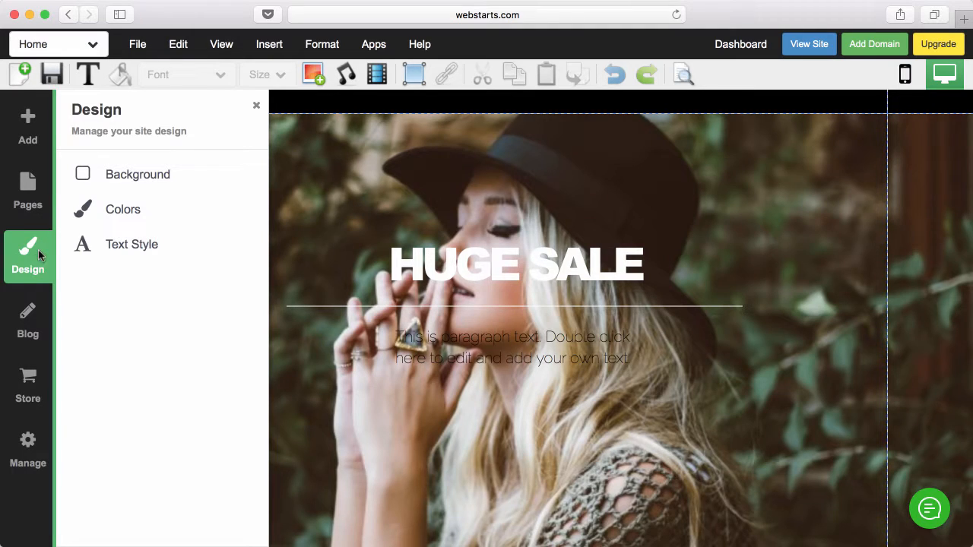
left_click(129, 245)
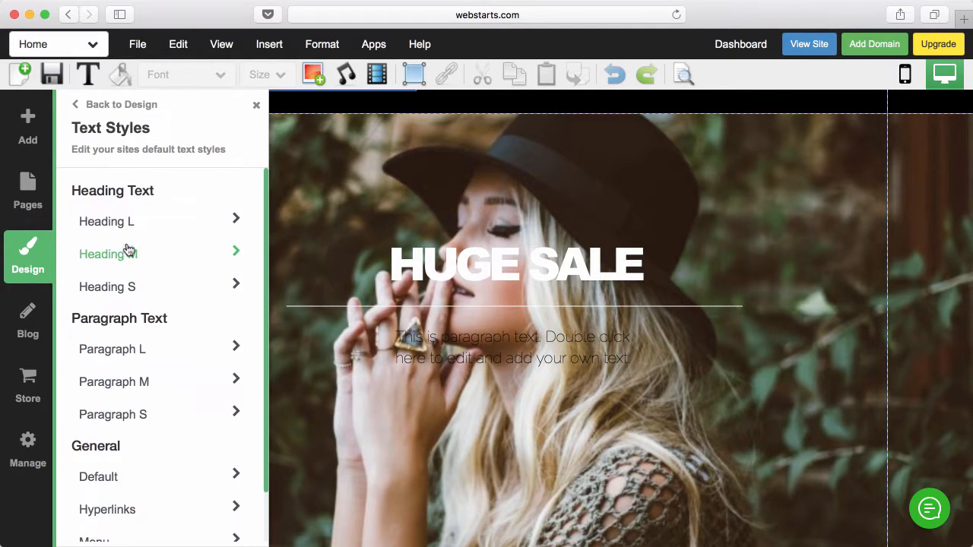
left_click(133, 349)
left_click(186, 275)
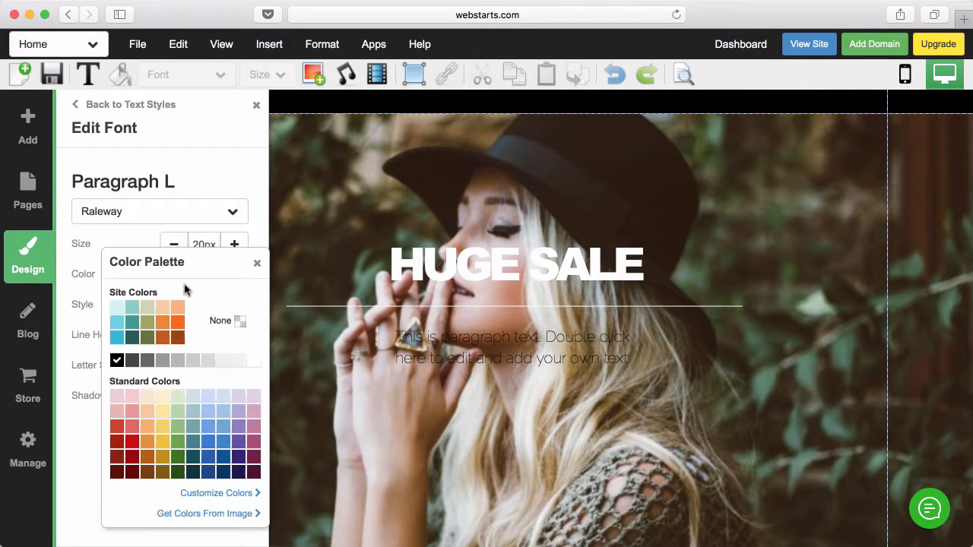
left_click(254, 362)
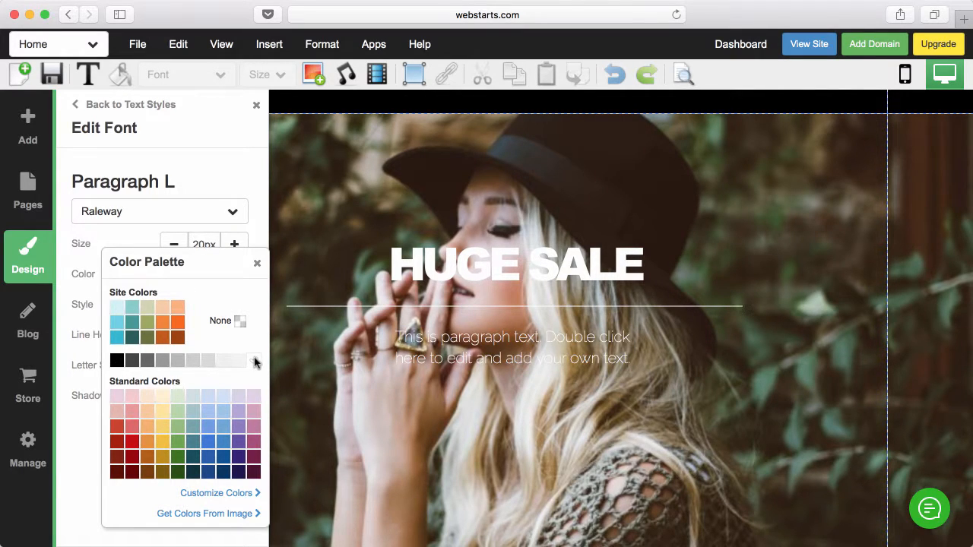
left_click(257, 263)
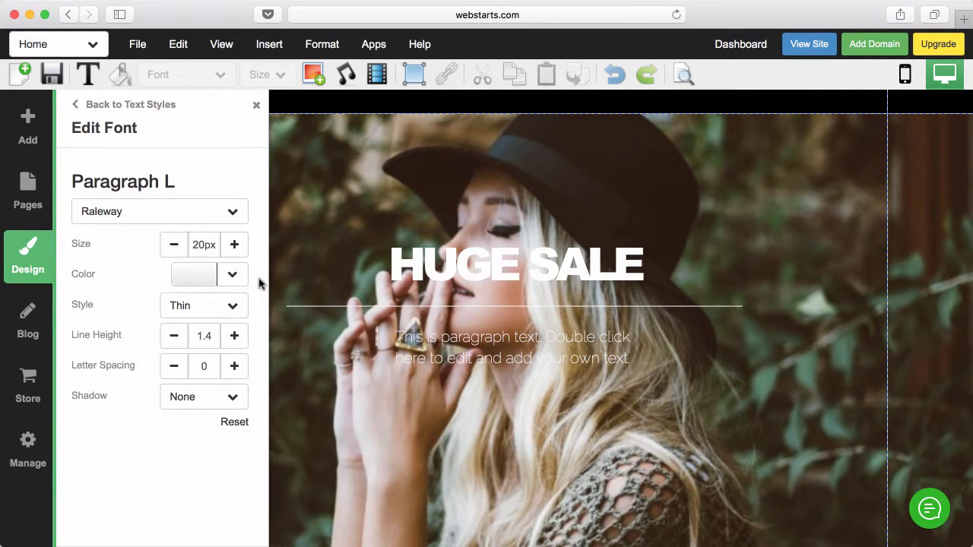
left_click(256, 105)
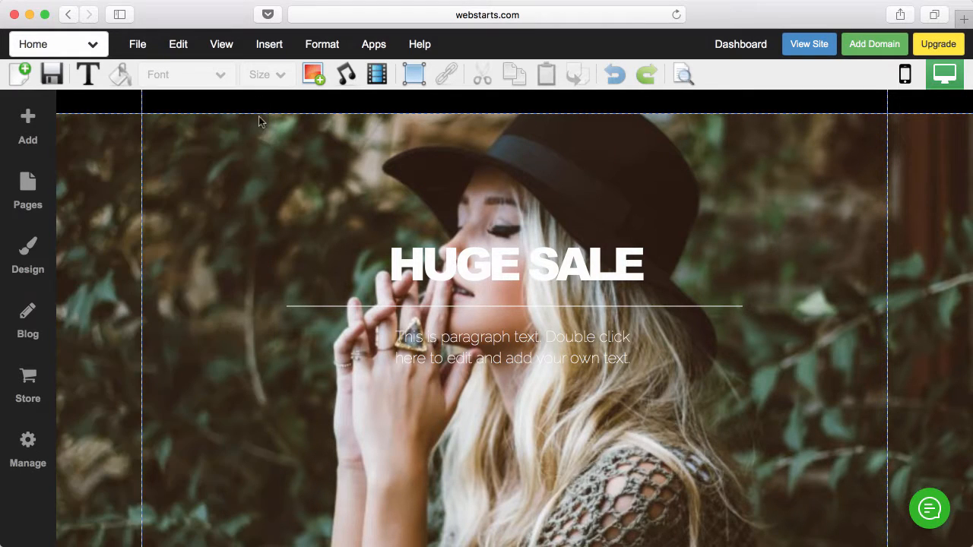
- Widen the paragraph box to the divider's width and centre its text
left_click(467, 355)
left_click_drag(395, 348, 287, 347)
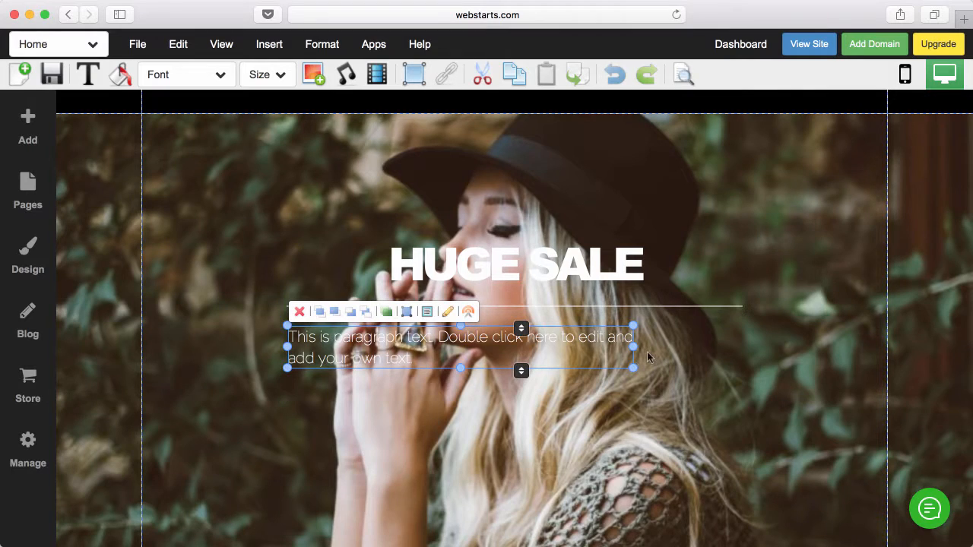
left_click_drag(635, 347, 741, 347)
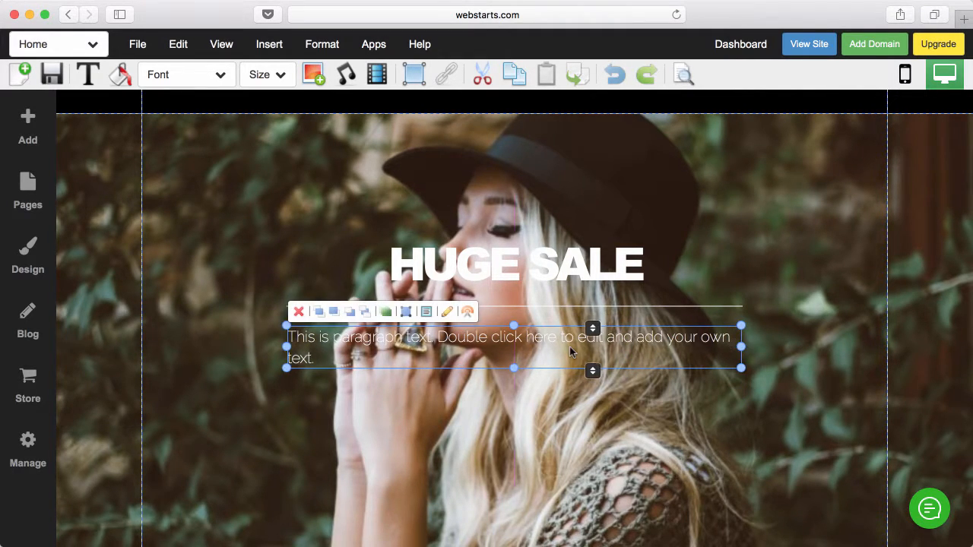
double_click(547, 351)
left_click_drag(511, 357, 291, 340)
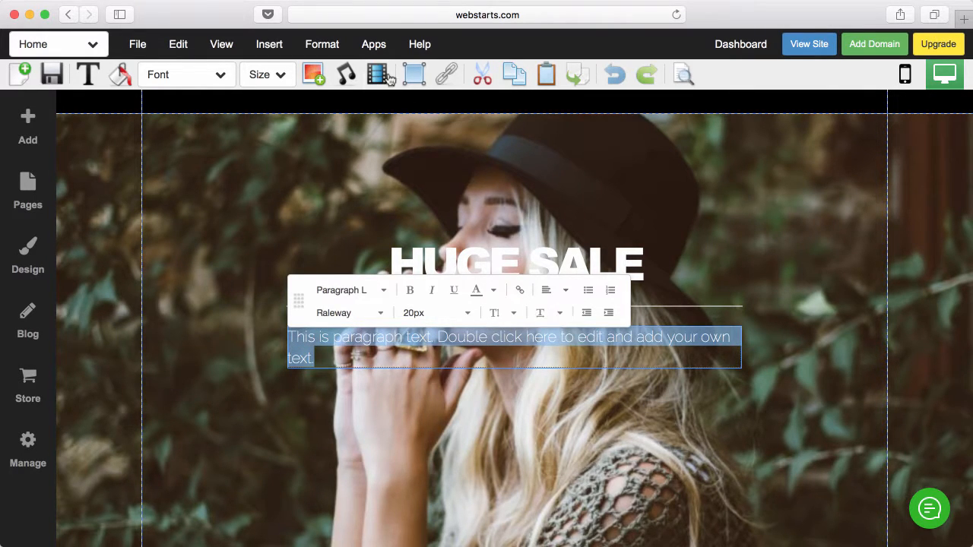
left_click(322, 44)
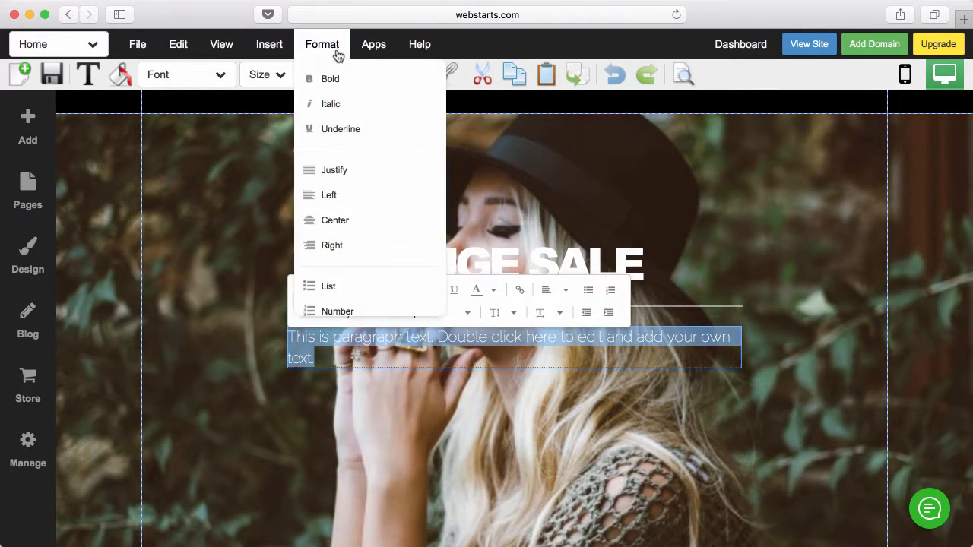
left_click(342, 222)
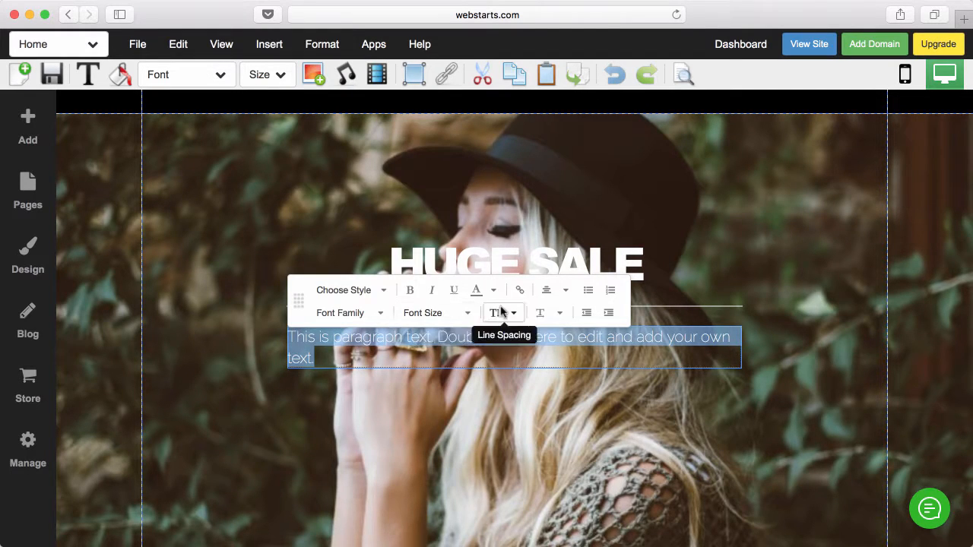
left_click(545, 292)
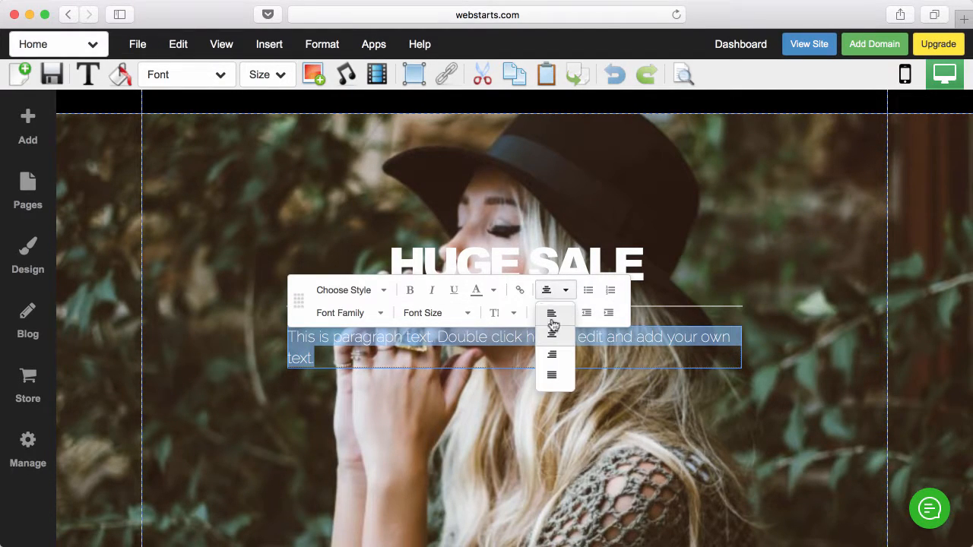
left_click(561, 338)
left_click(568, 412)
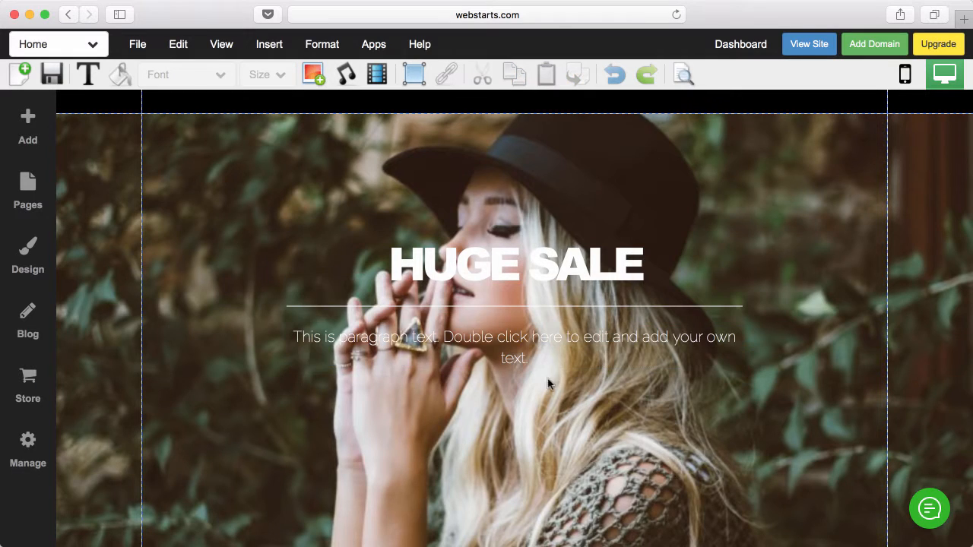
- Replace the text with SAVE UP TO 70% ON SELECT STYLES, fit it to one line, and save
left_click(543, 354)
left_click_drag(542, 359, 308, 346)
type("TO 70% ON SELECT STYLES")
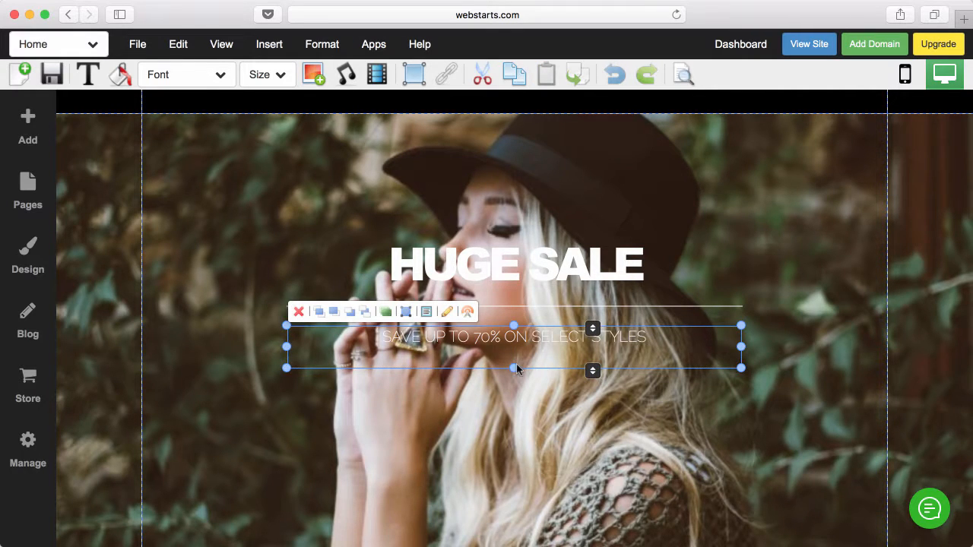
left_click_drag(515, 368, 514, 347)
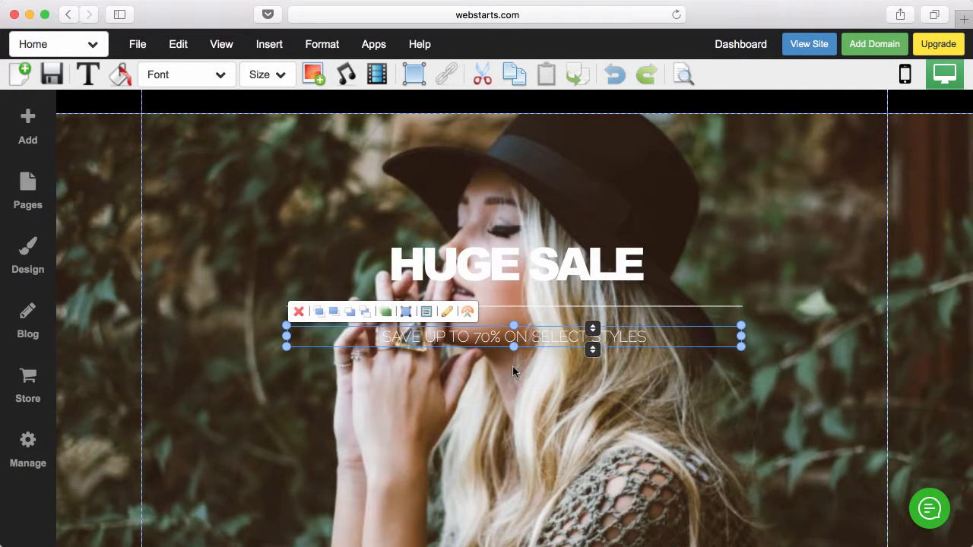
left_click(46, 72)
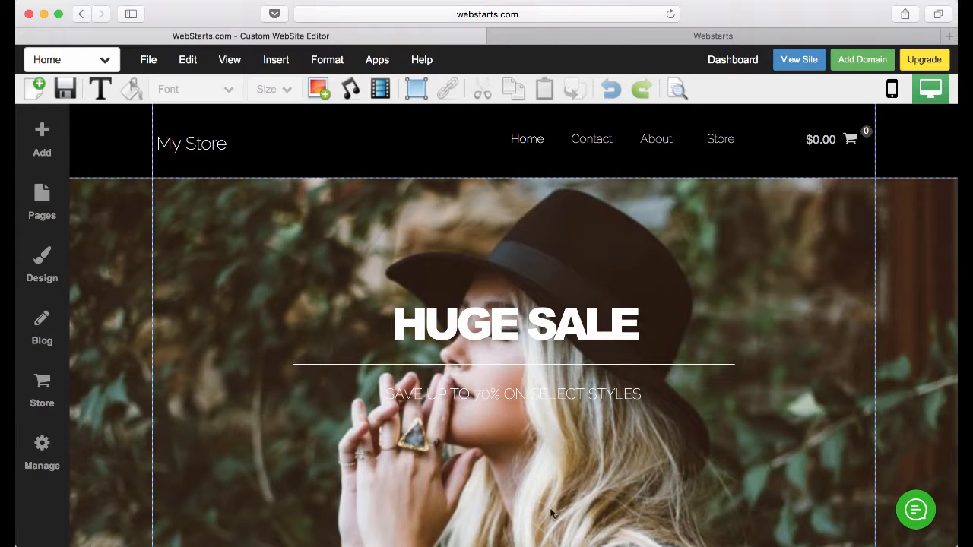
- Add a Click Here button below the subtitle, widen it on both sides and make it taller
left_click(41, 136)
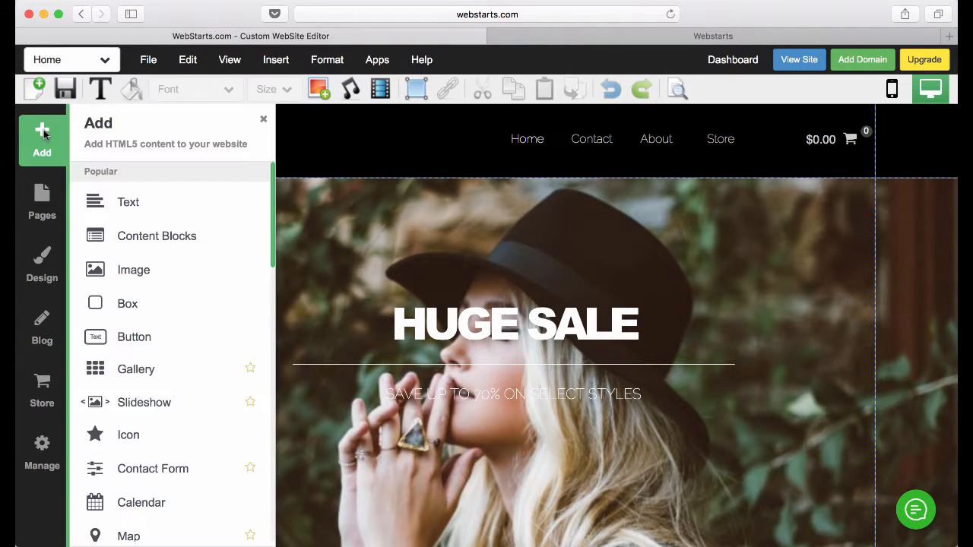
left_click(123, 332)
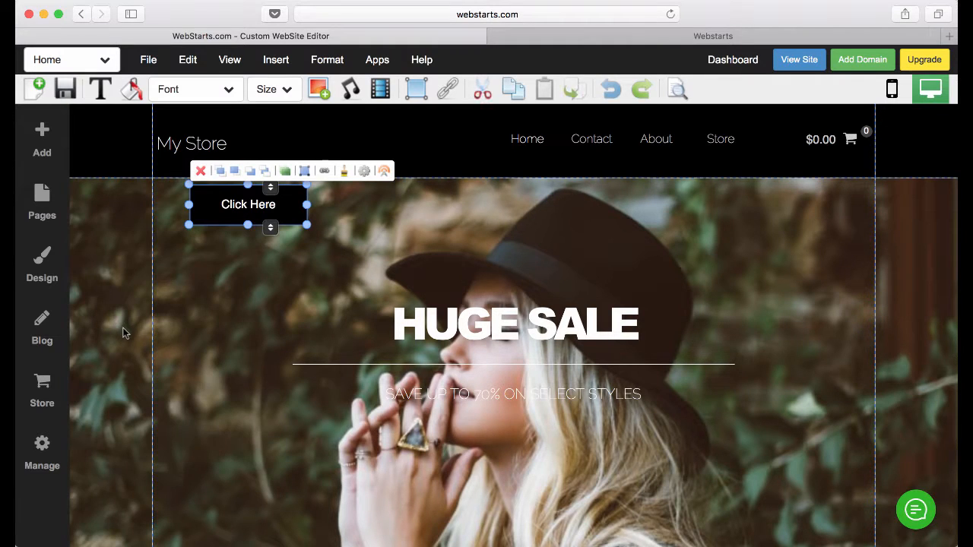
left_click_drag(216, 209, 484, 449)
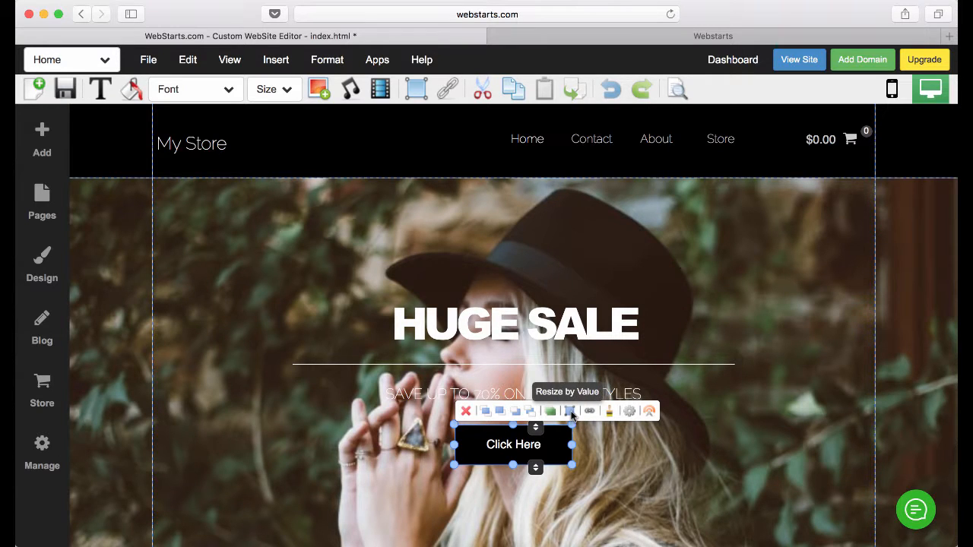
left_click(571, 411)
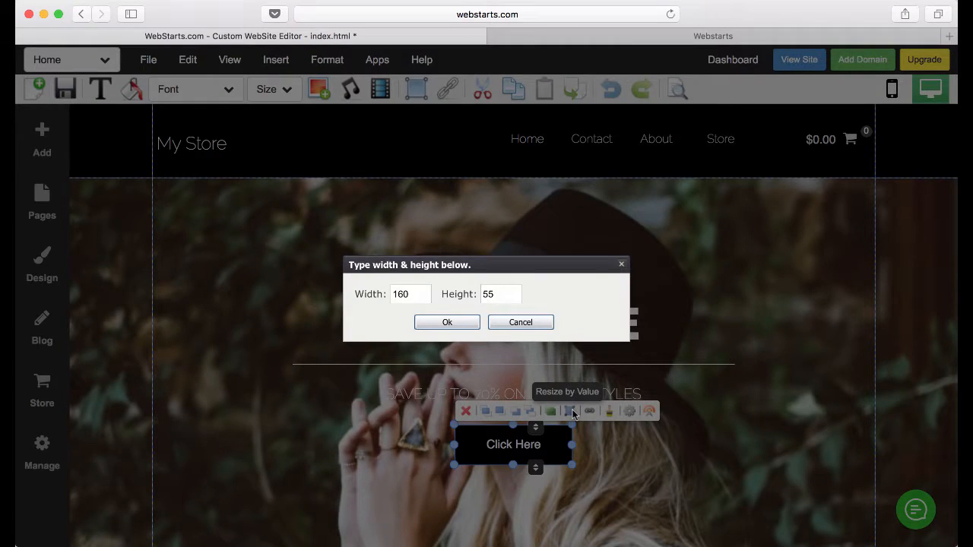
left_click(521, 323)
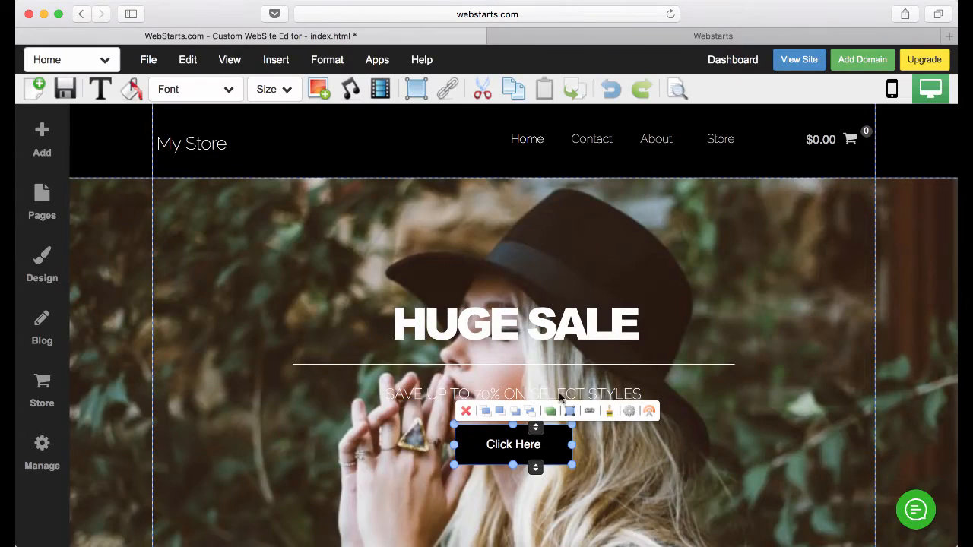
left_click_drag(572, 447, 642, 448)
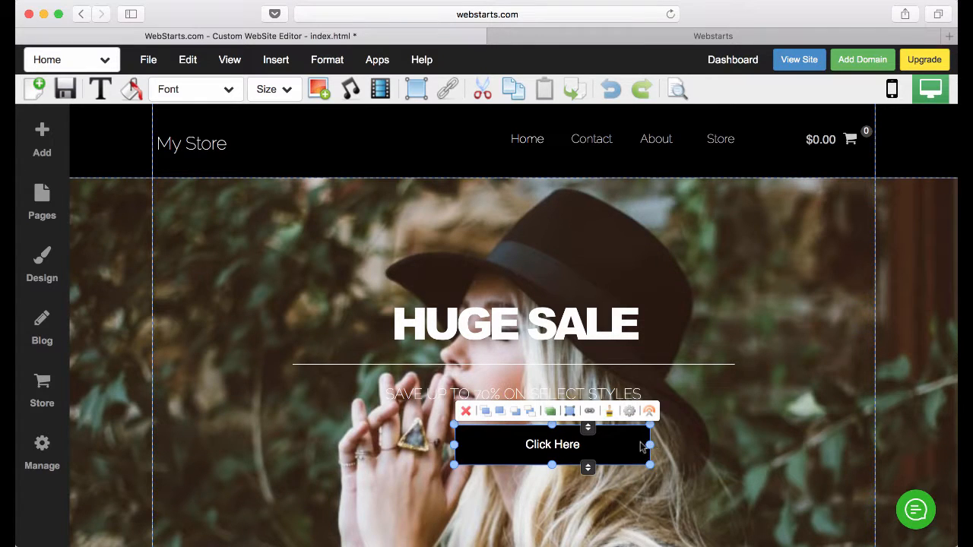
left_click_drag(455, 447, 406, 445)
left_click_drag(528, 465, 523, 496)
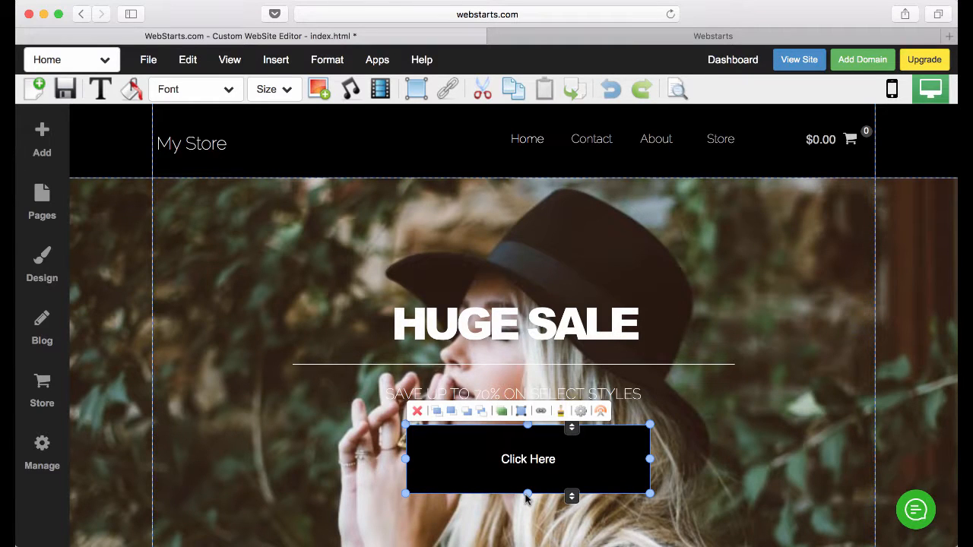
- Change the hero button's label to SHOP NOW
left_click(580, 411)
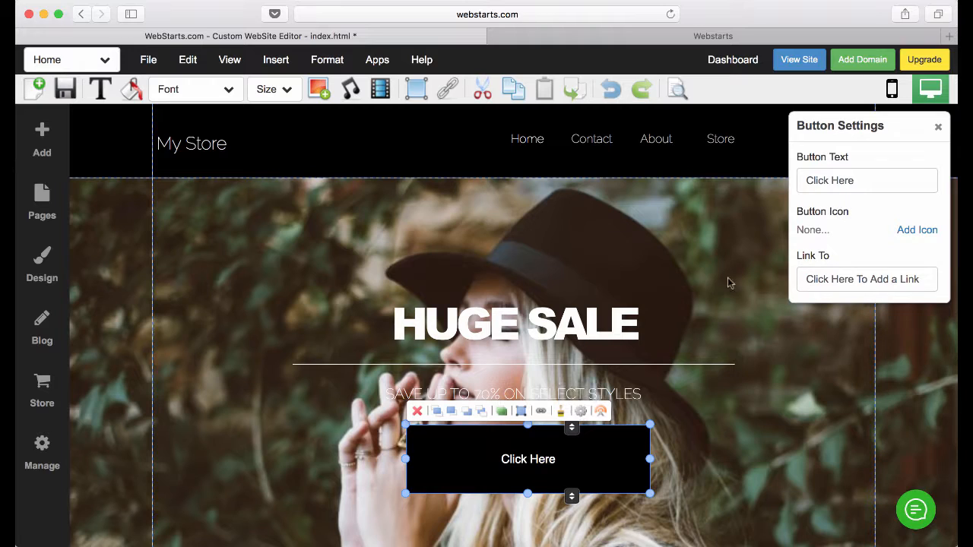
triple_click(860, 181)
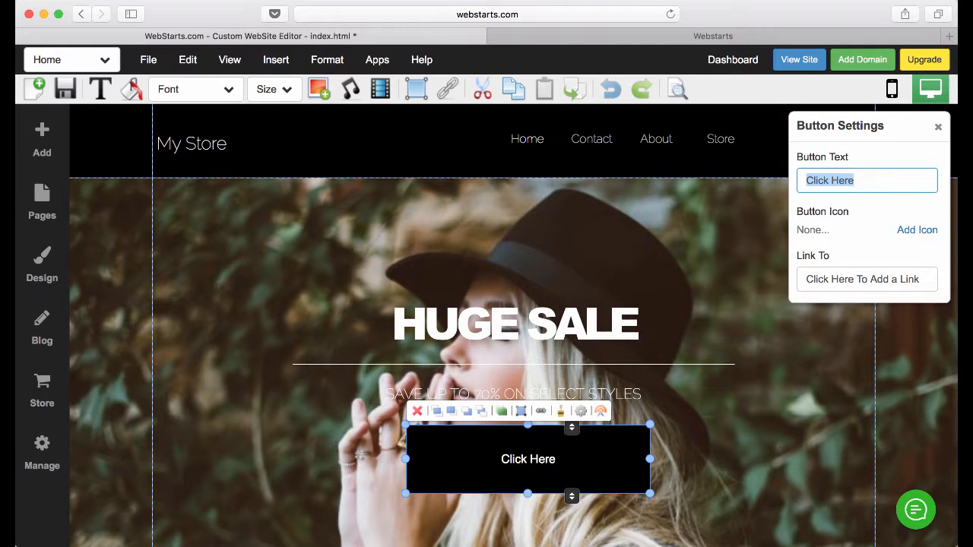
type("SHOP NOW")
left_click(739, 375)
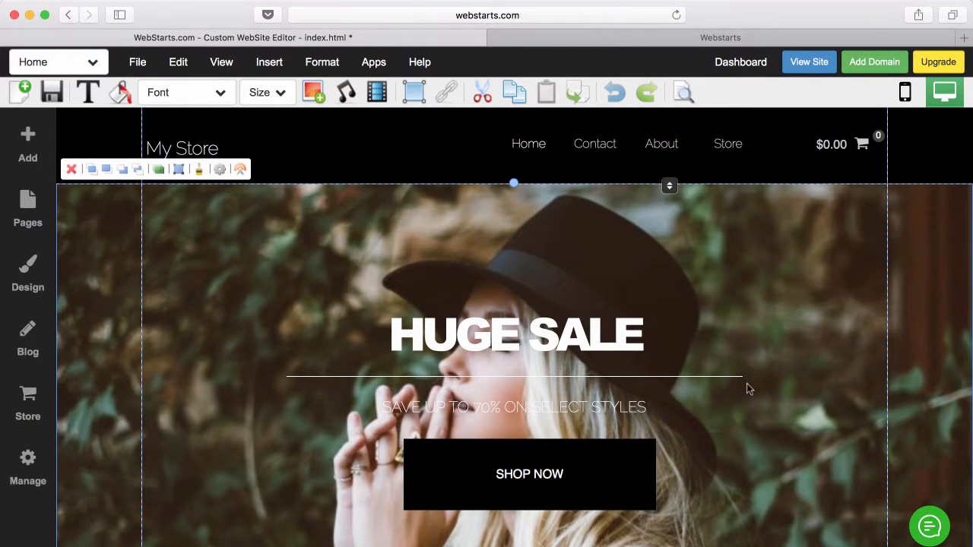
- Link the SHOP NOW button to the Store page under My Pages
left_click(645, 456)
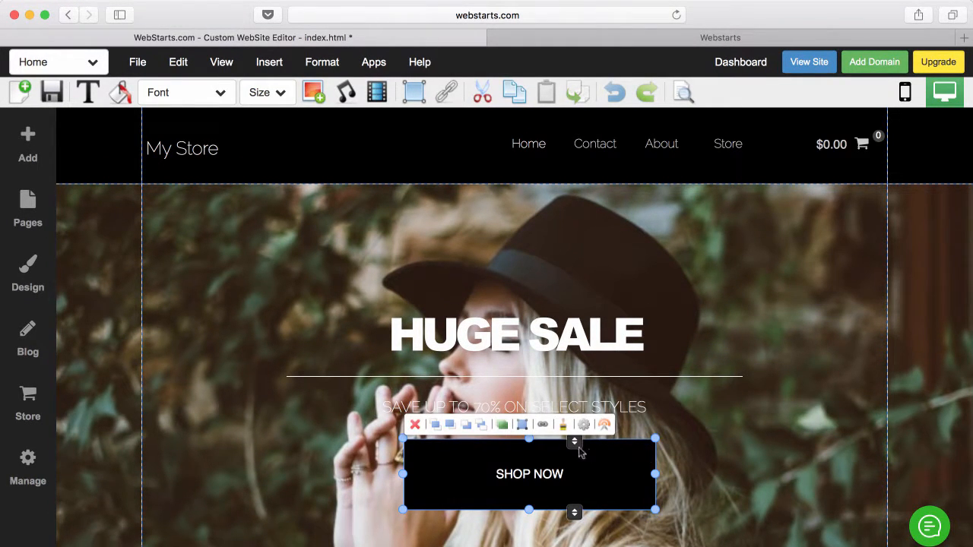
left_click(544, 426)
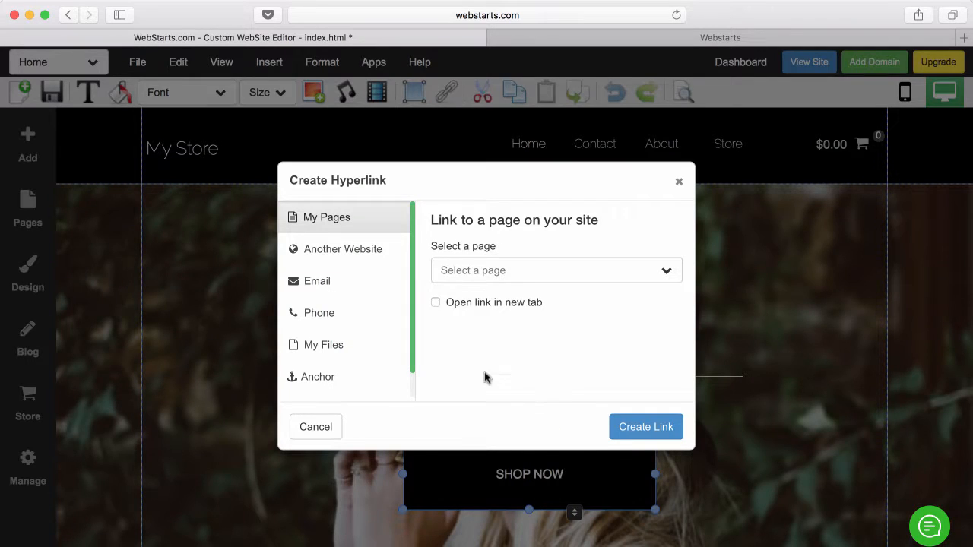
left_click(464, 271)
scroll(484, 352, "down", 3)
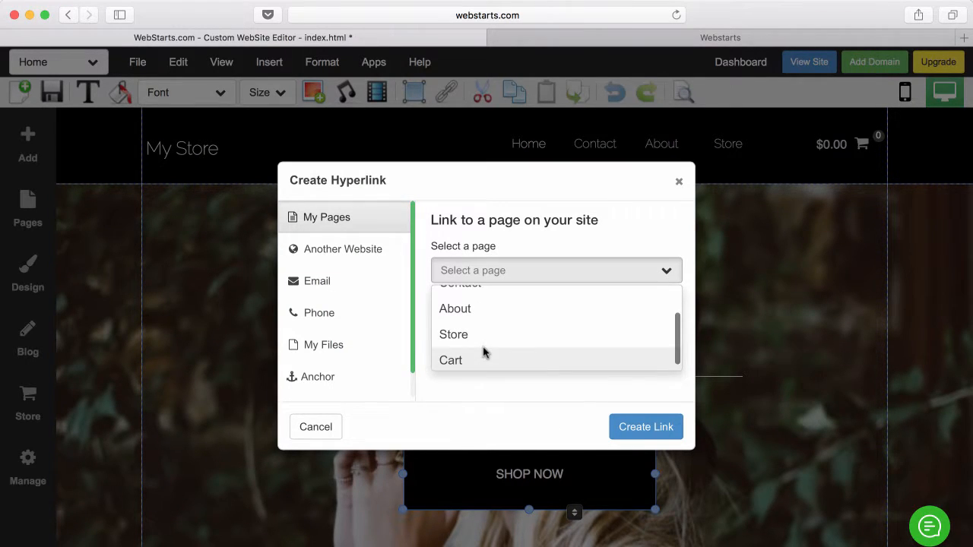
left_click(490, 343)
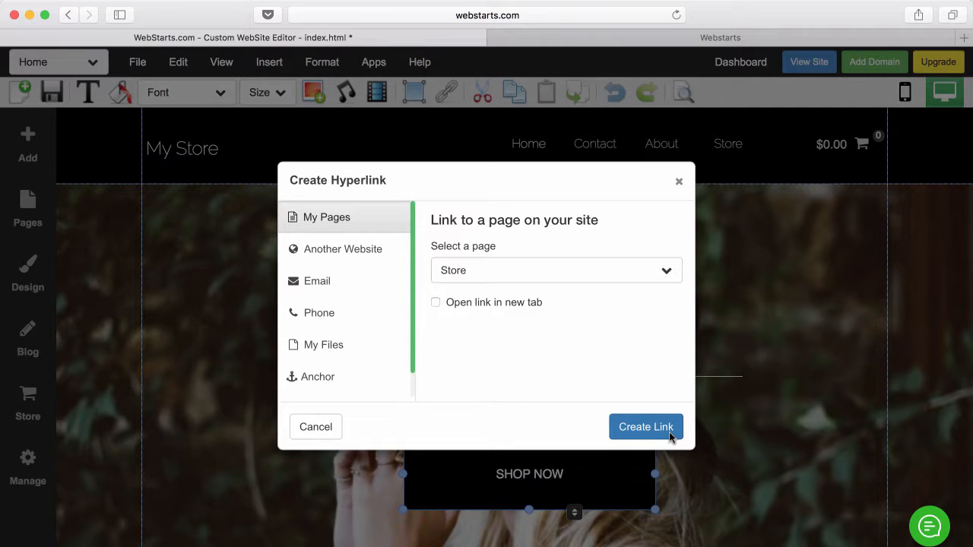
left_click(646, 427)
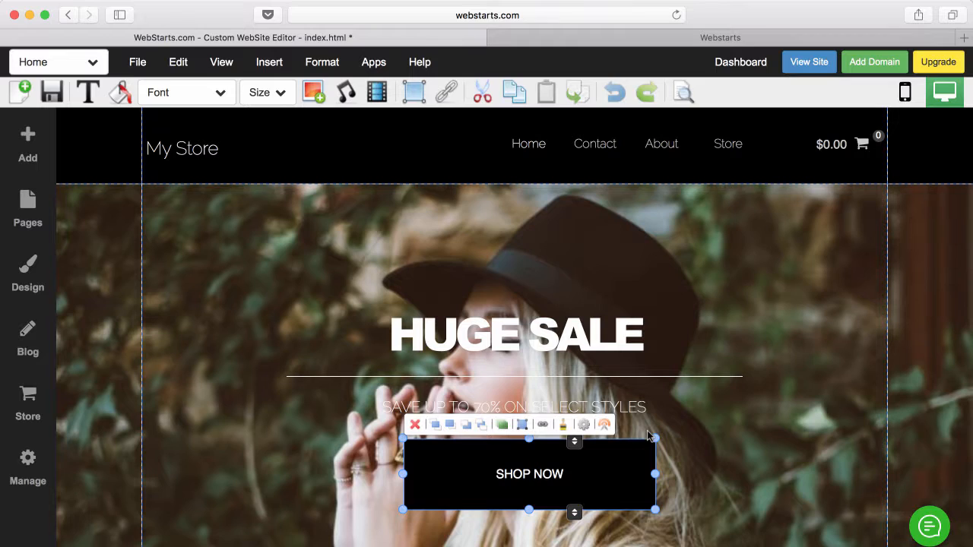
left_click(699, 402)
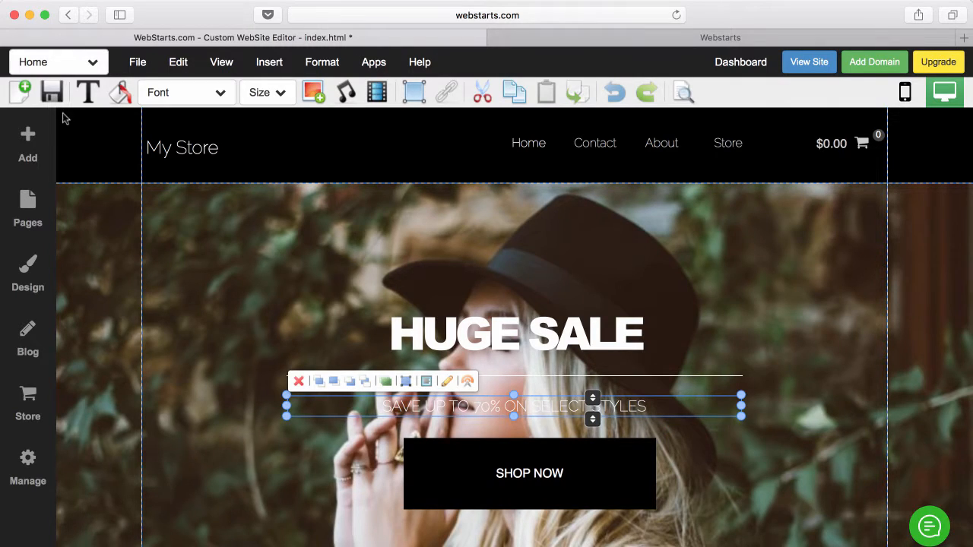
- Save the home page, then confirm on the live site that SHOP NOW opens the Store page
left_click(59, 103)
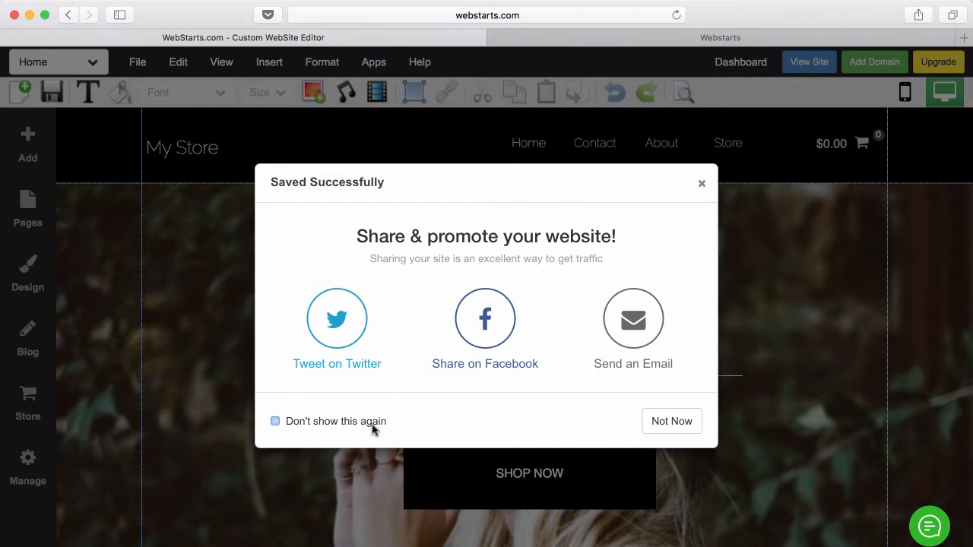
left_click(644, 426)
left_click(819, 69)
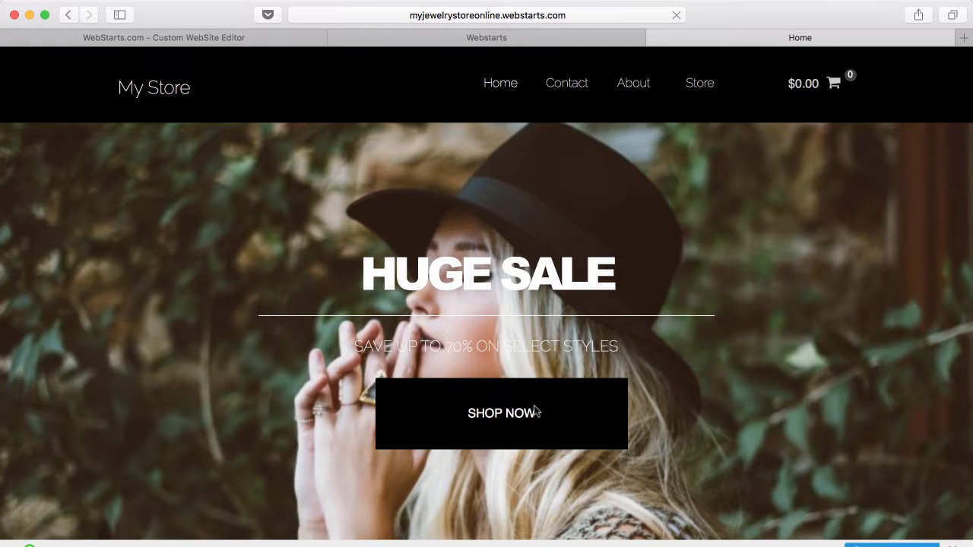
left_click(578, 428)
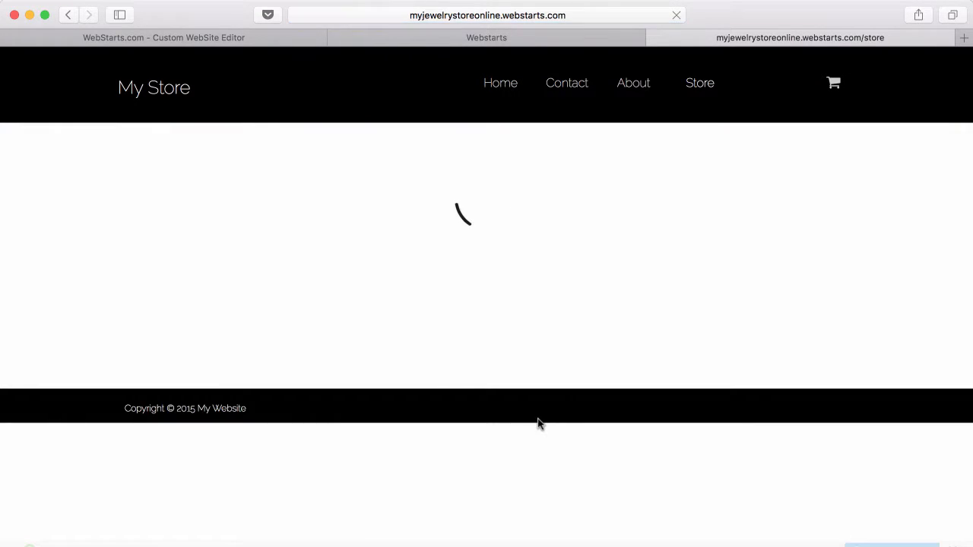
left_click(514, 96)
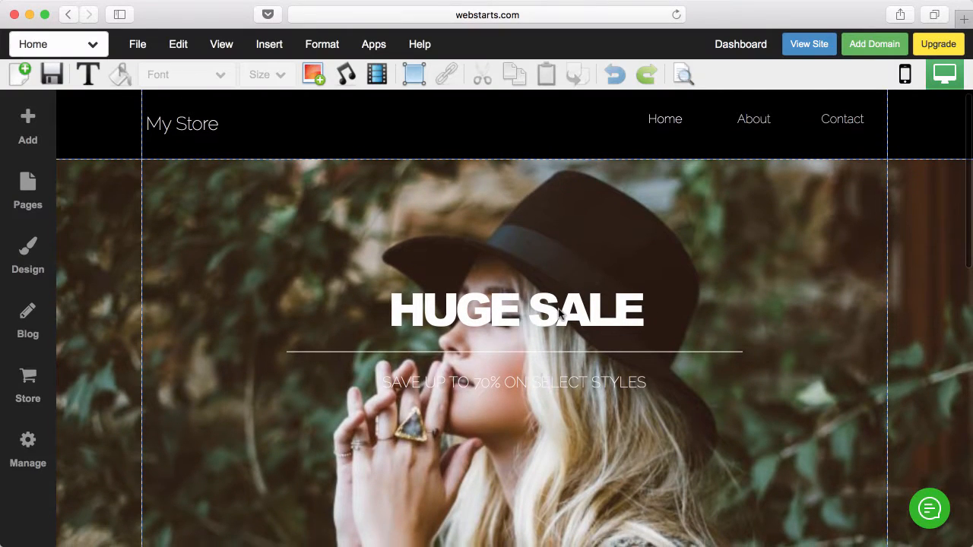
- Add a store to the website and set it up on the FREE plan
scroll(558, 312, "down", 2)
scroll(560, 314, "down", 5)
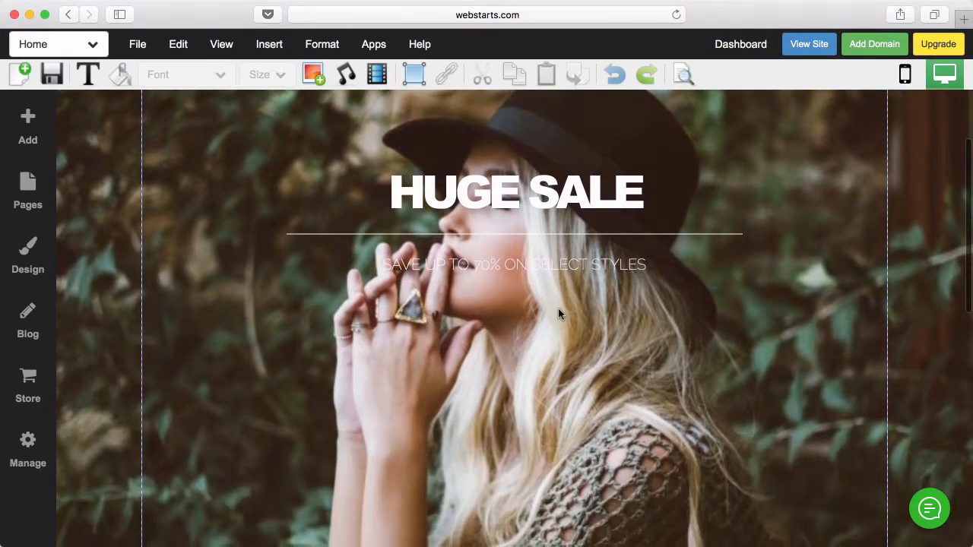
scroll(559, 313, "up", 7)
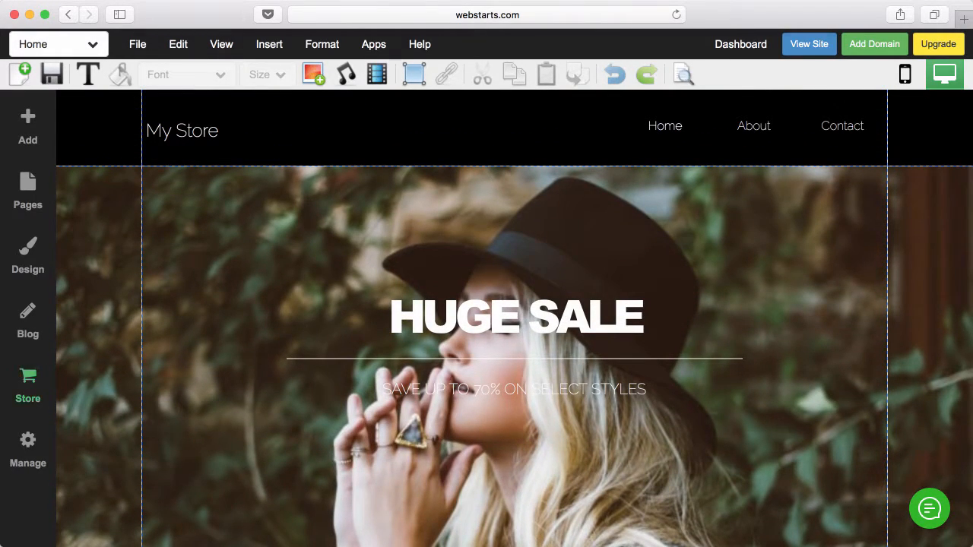
left_click(27, 386)
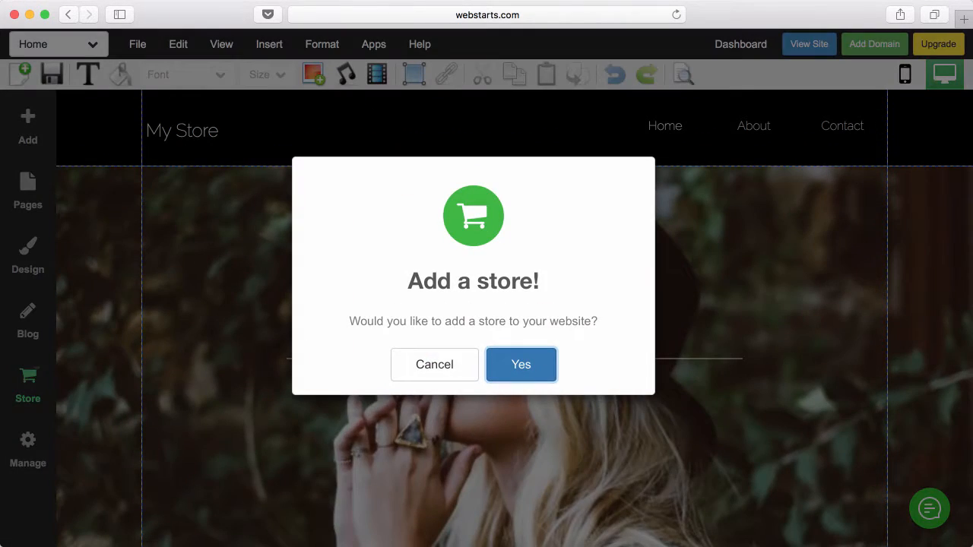
left_click(522, 366)
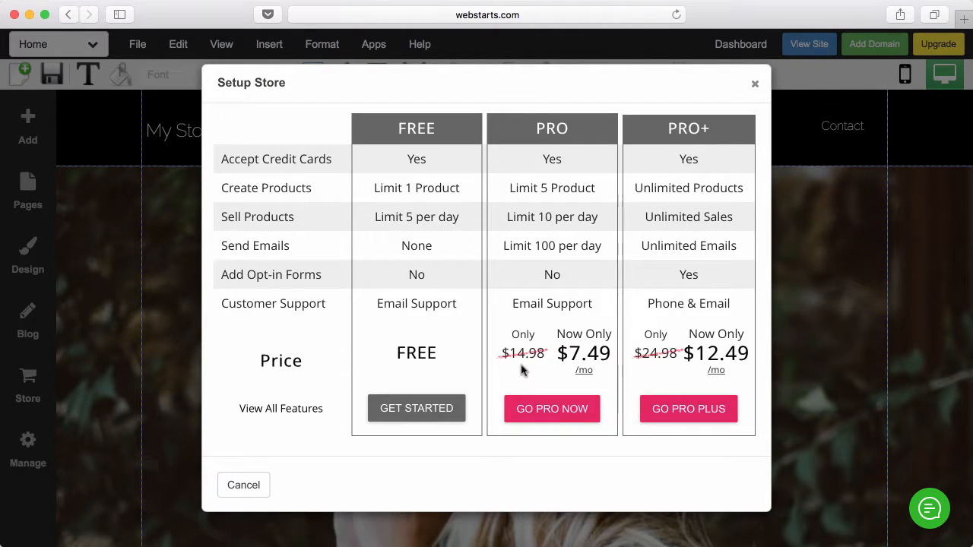
left_click(418, 409)
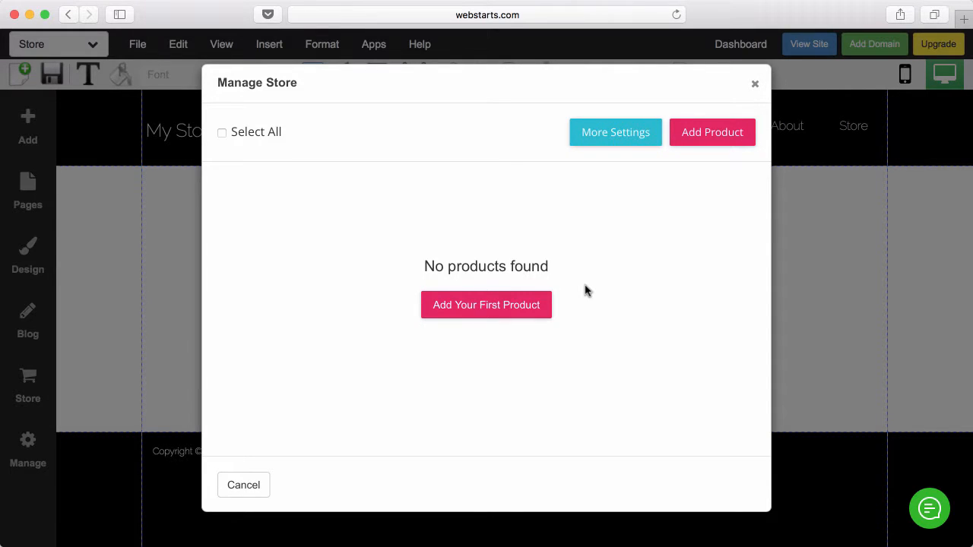
- Start the first product named Charm Bracelet, priced $45.00, with its photo
left_click(469, 314)
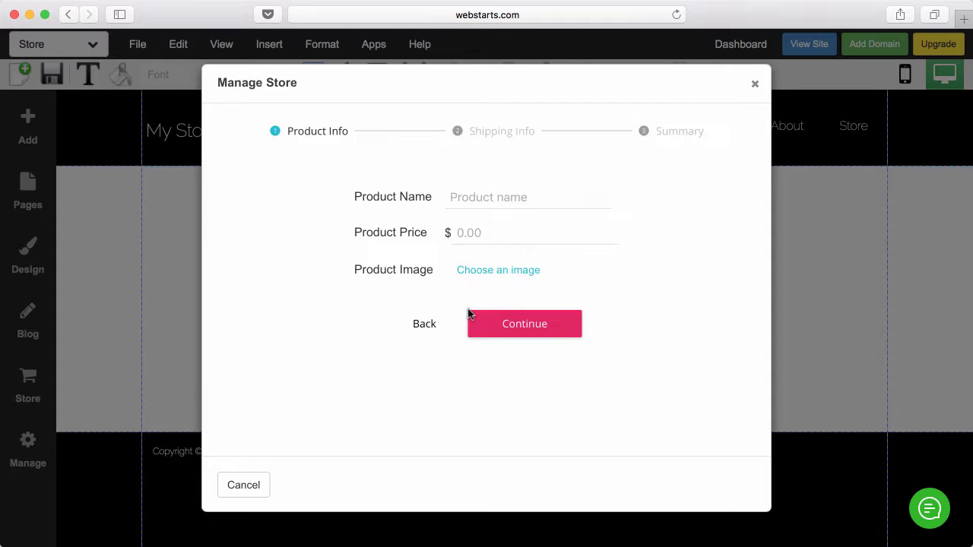
left_click(477, 195)
left_click(499, 270)
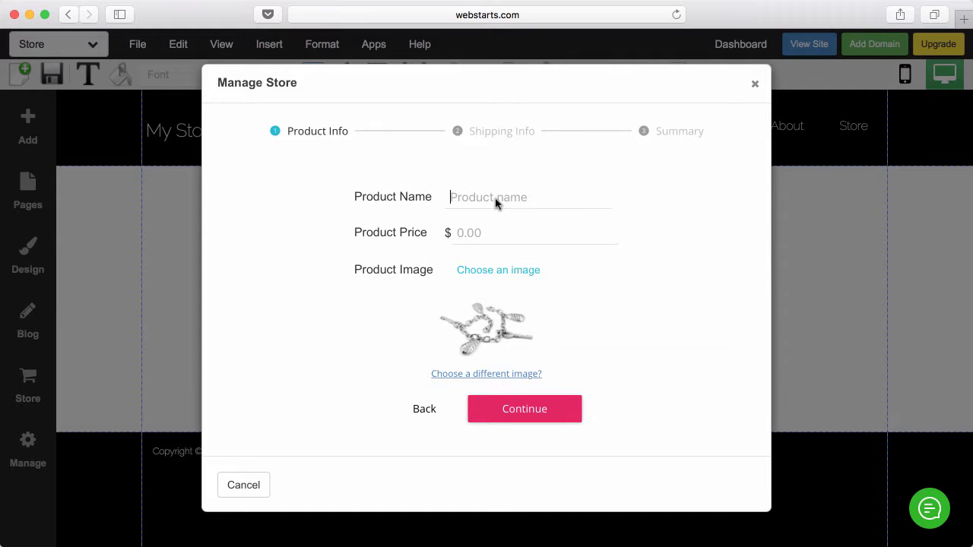
type("CHAR")
key("BackSpace")
type("Charm Bracelet")
left_click(485, 240)
type("45.00")
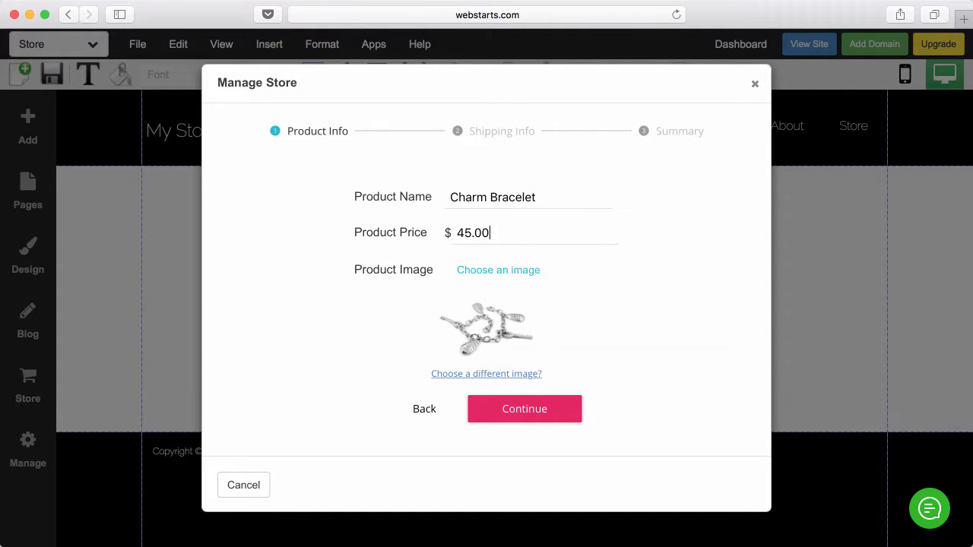
- Mark the Charm Bracelet as shipped with a 1 lb weight and create it
left_click(552, 404)
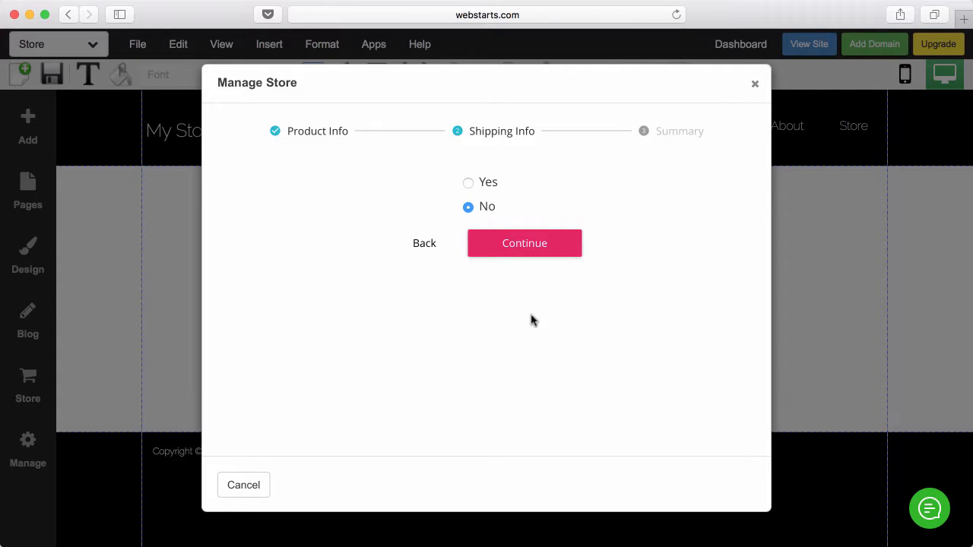
left_click(468, 185)
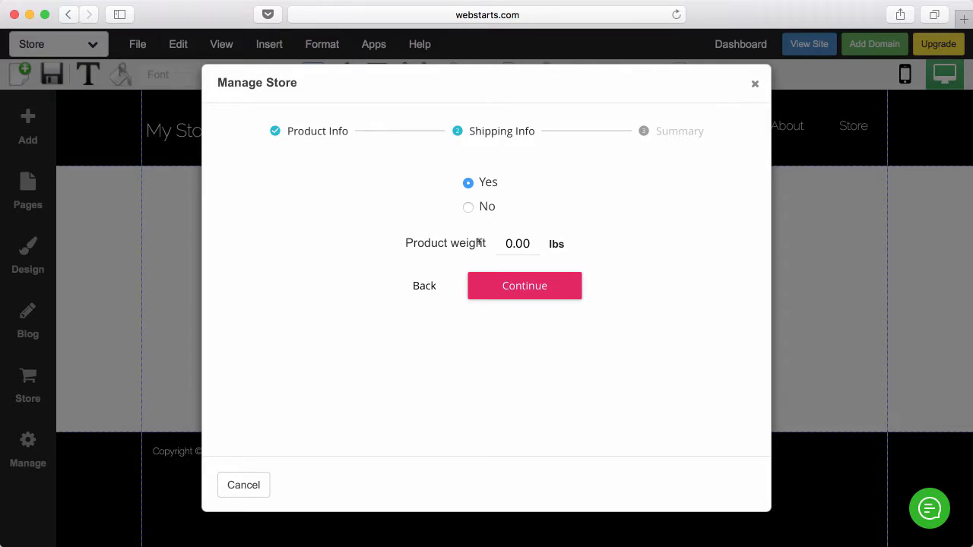
double_click(523, 246)
type("7")
key("BackSpace")
type("1")
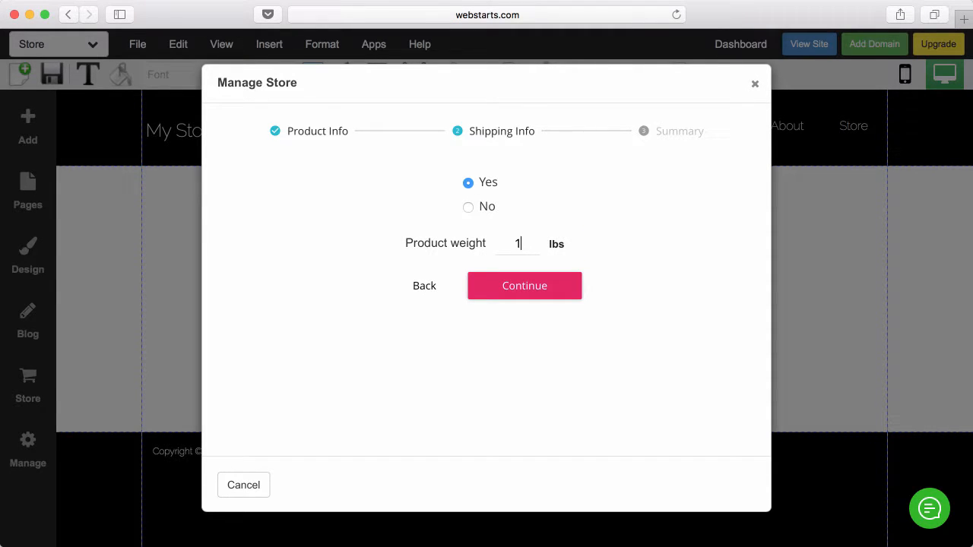
left_click(536, 294)
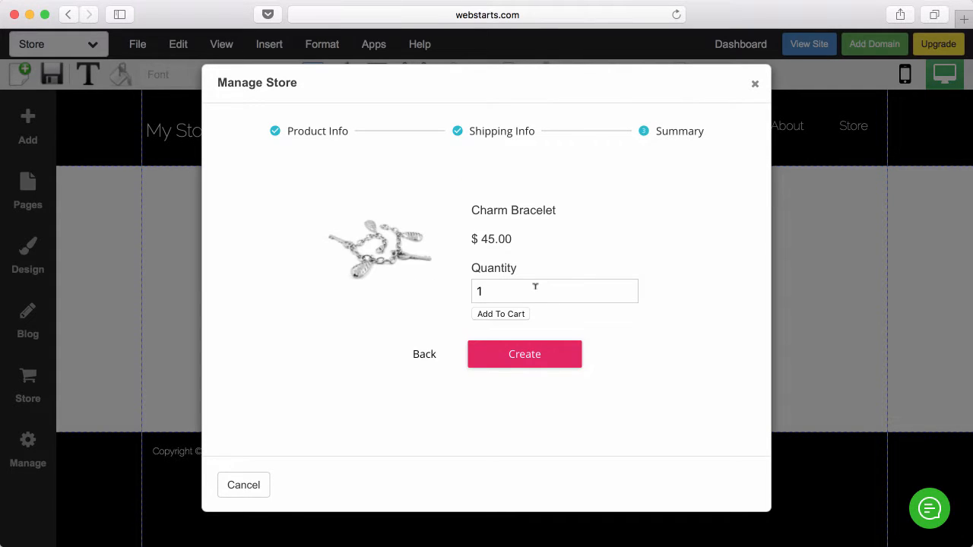
left_click(532, 356)
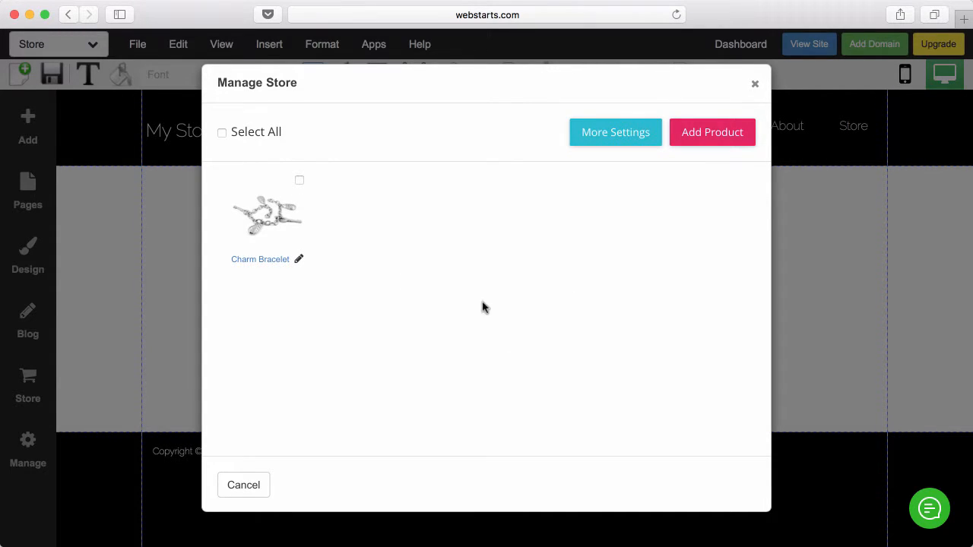
- Add the remaining products to make six, close Manage Store, and view the live site
left_click(700, 134)
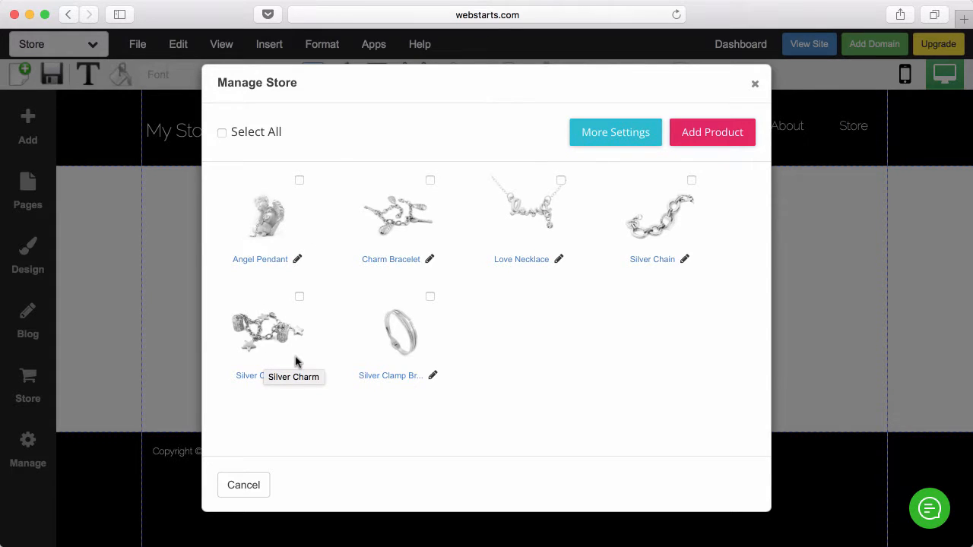
left_click(756, 86)
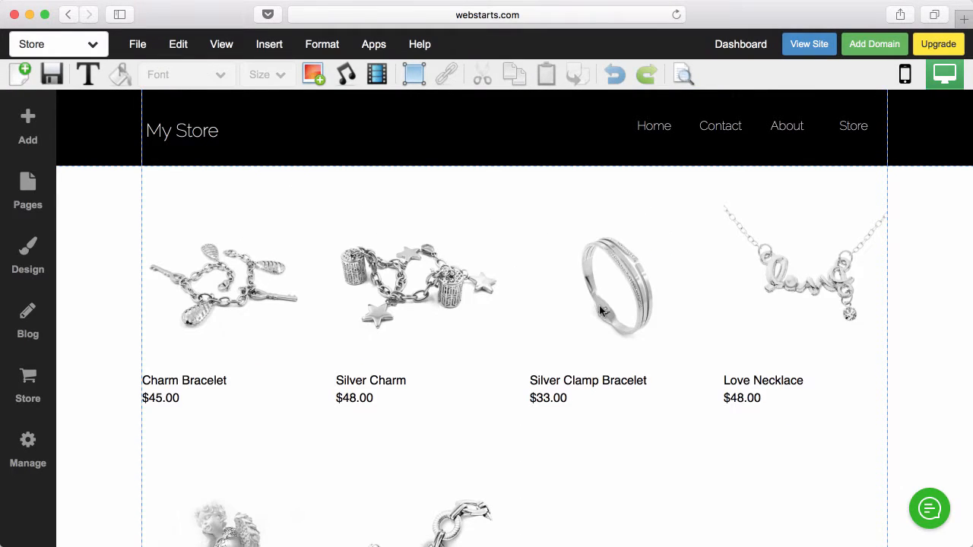
scroll(601, 311, "down", 5)
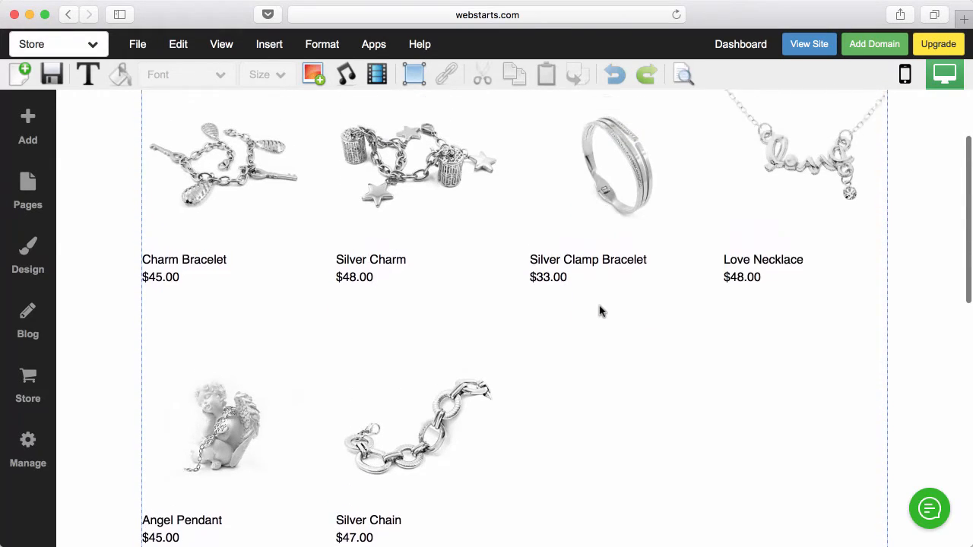
scroll(600, 310, "up", 5)
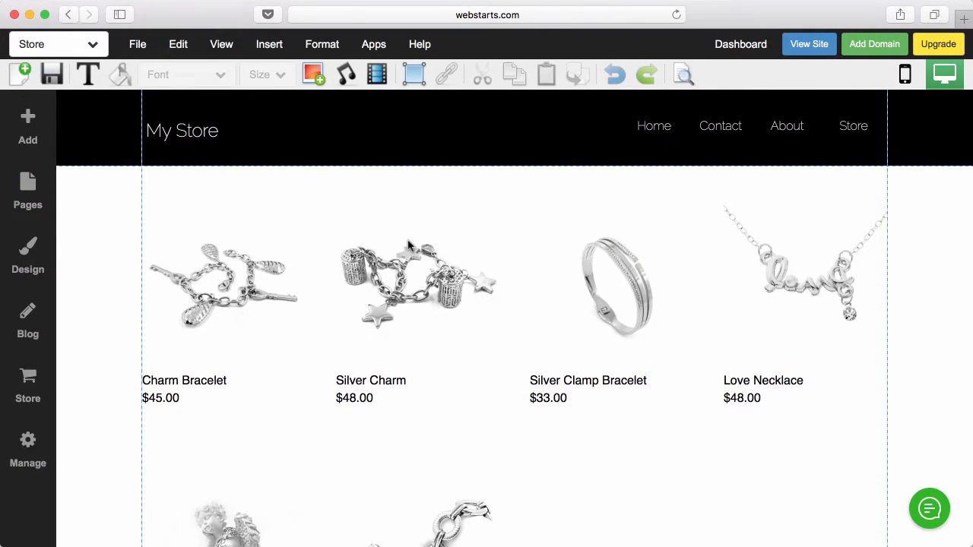
left_click(798, 49)
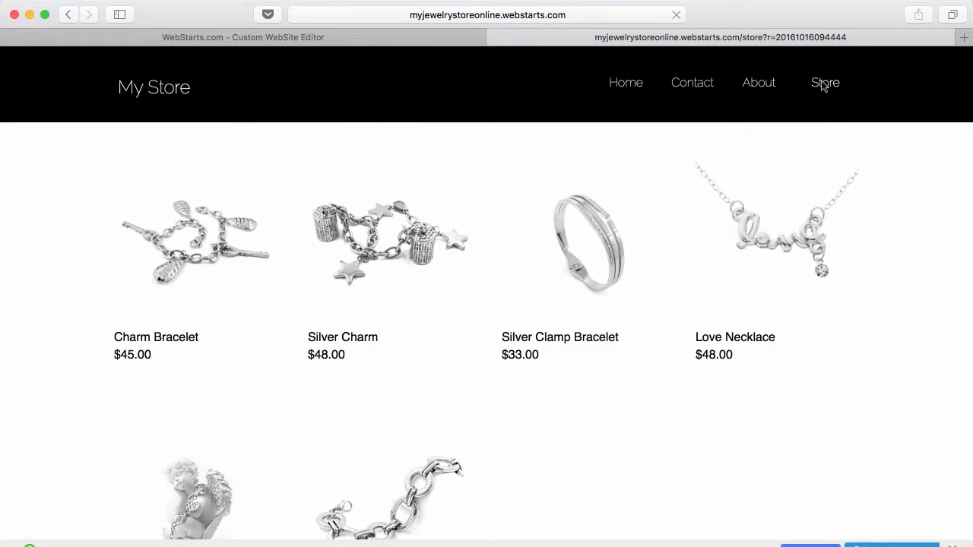
- Open the Charm Bracelet product page on the live store, then close the tab to return to the editor
left_click(823, 84)
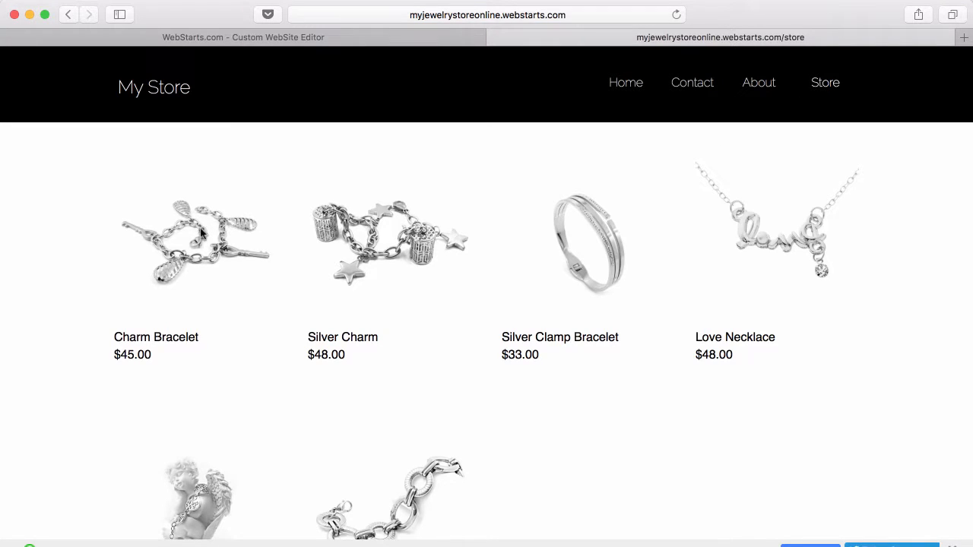
left_click(201, 233)
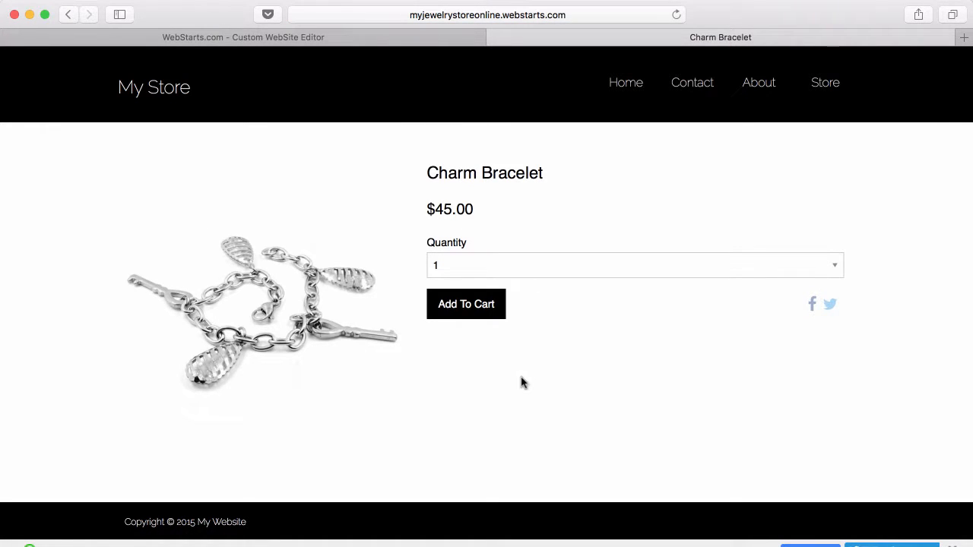
left_click(494, 38)
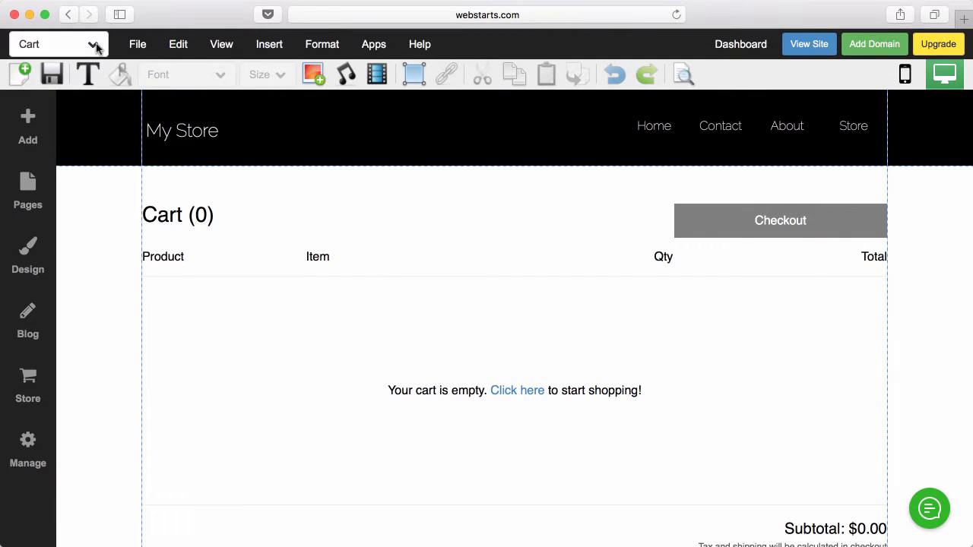
- Shift the header navigation menu left and add a Cart Widget from Store Widgets
left_click(812, 128)
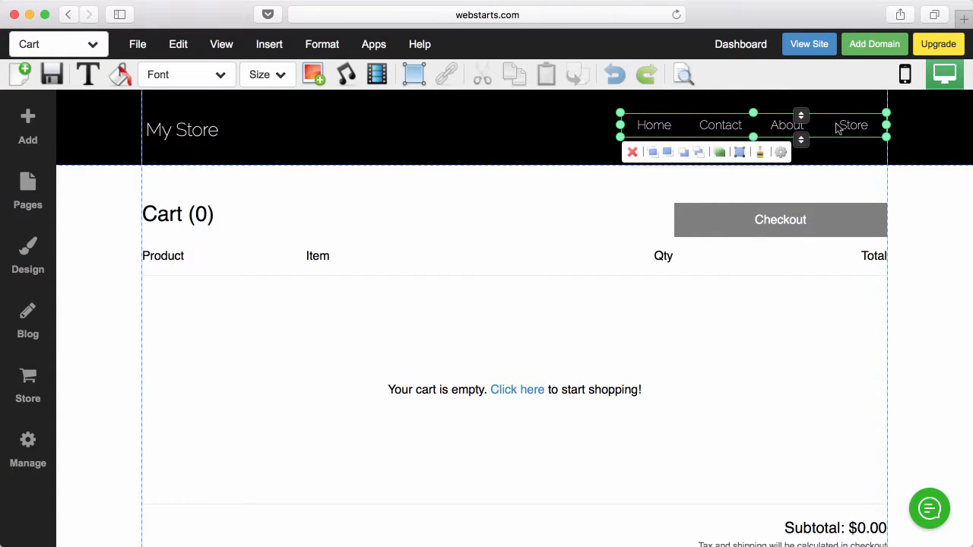
left_click_drag(846, 130, 723, 133)
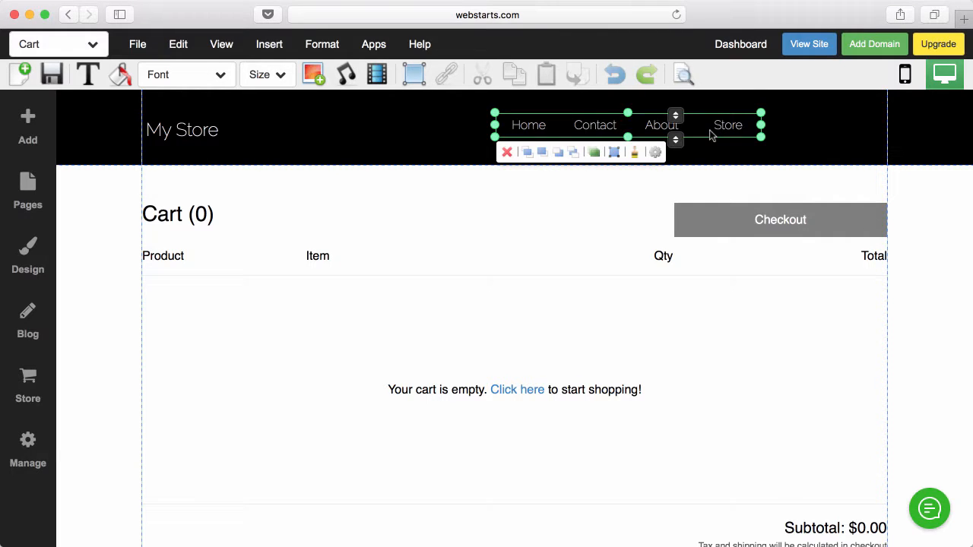
left_click(30, 401)
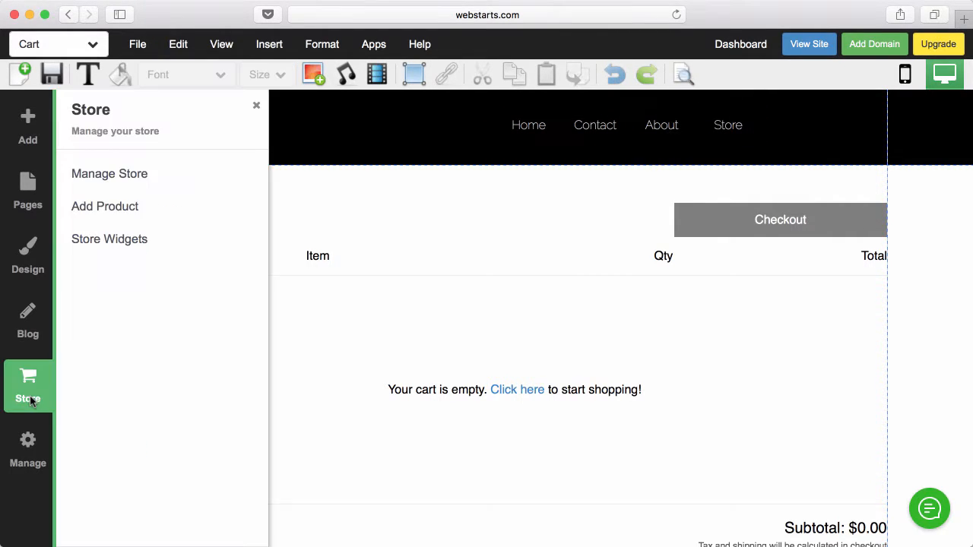
left_click(86, 239)
left_click(102, 192)
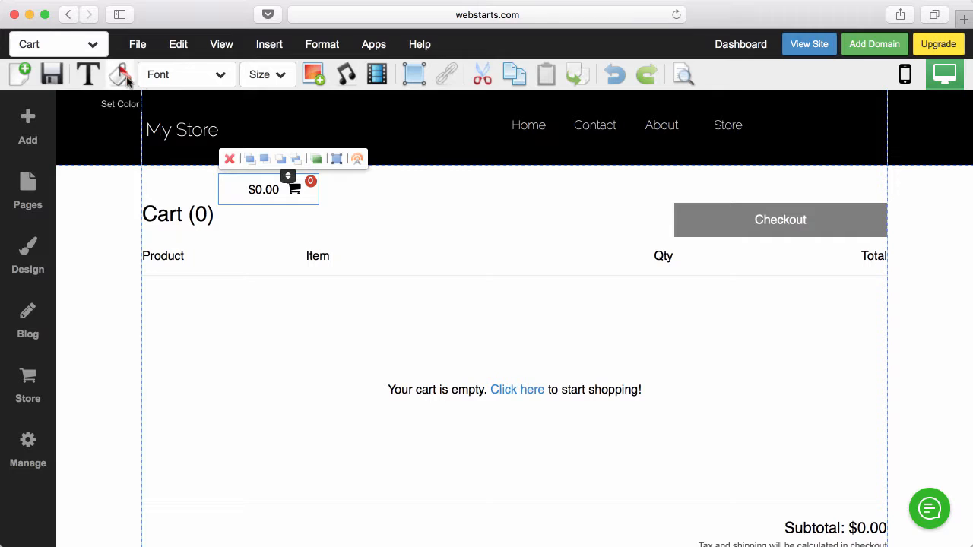
- Colour the cart text light grey and quantity bubble dark grey, then place it beside Store
left_click(120, 75)
left_click(140, 133)
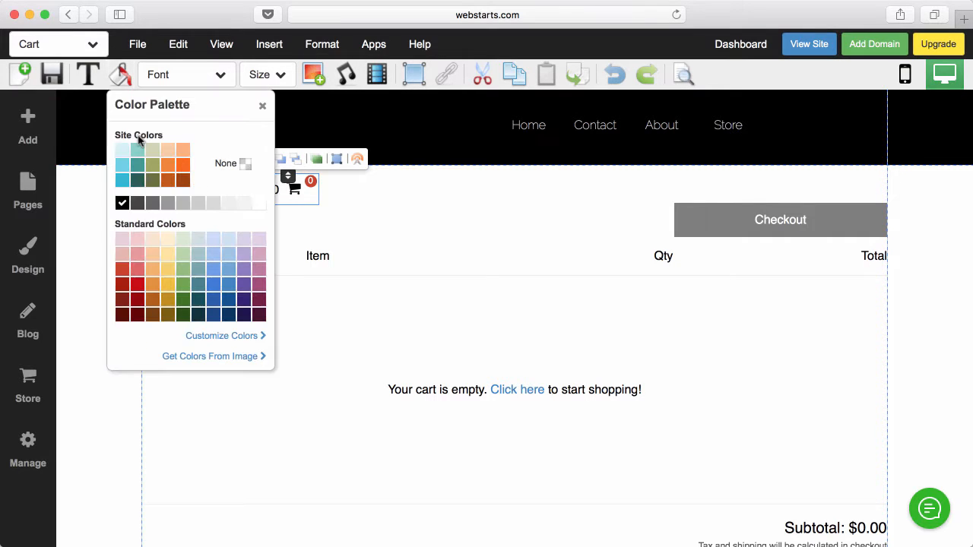
left_click(199, 203)
left_click(370, 221)
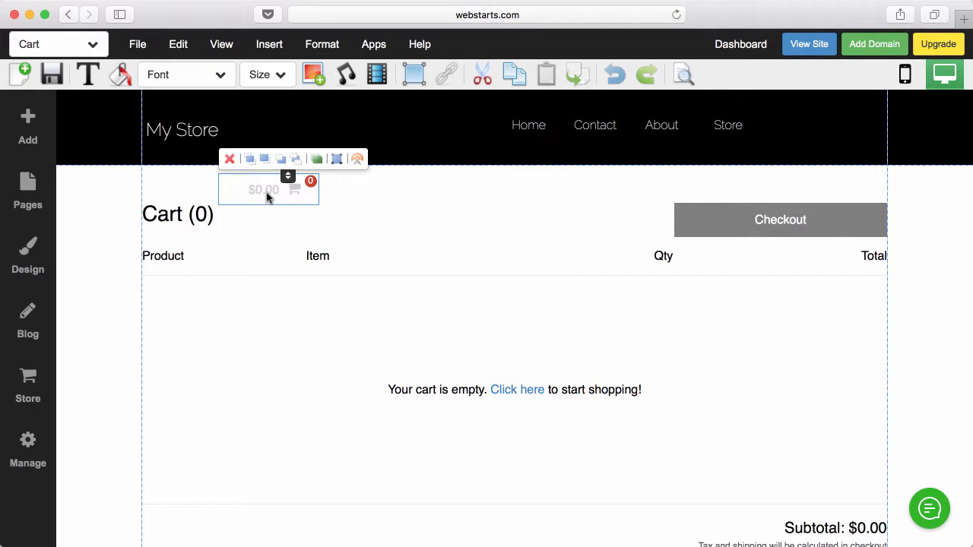
left_click(120, 75)
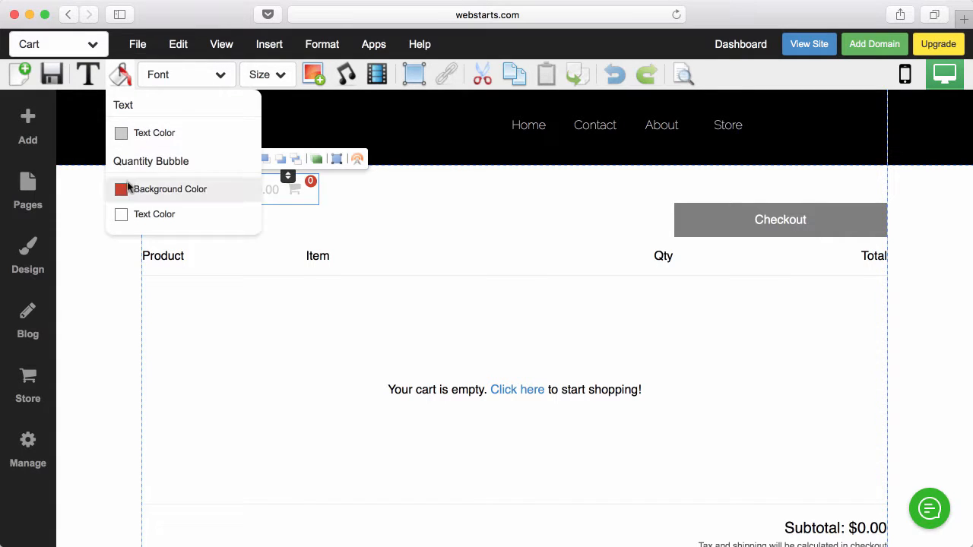
left_click(133, 188)
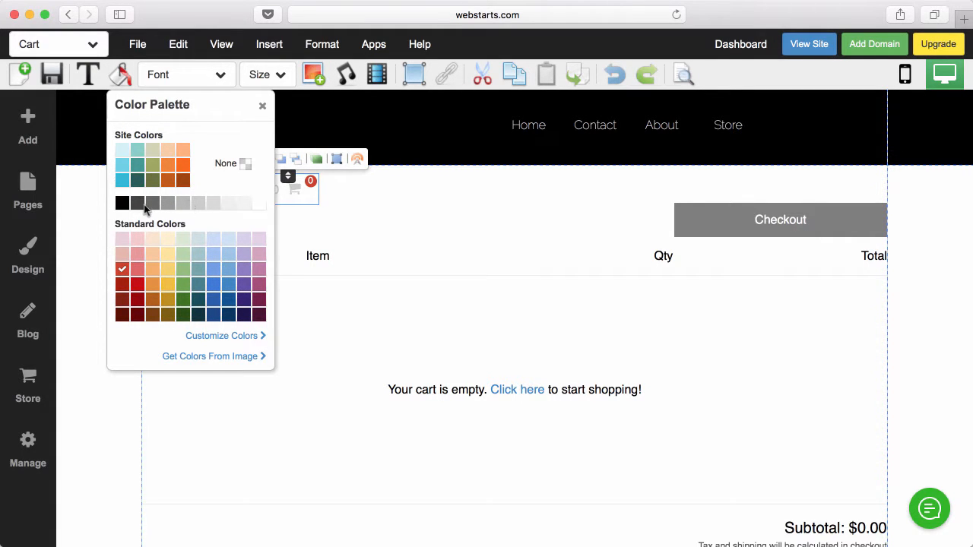
left_click(139, 205)
left_click(335, 202)
left_click_drag(281, 202, 852, 130)
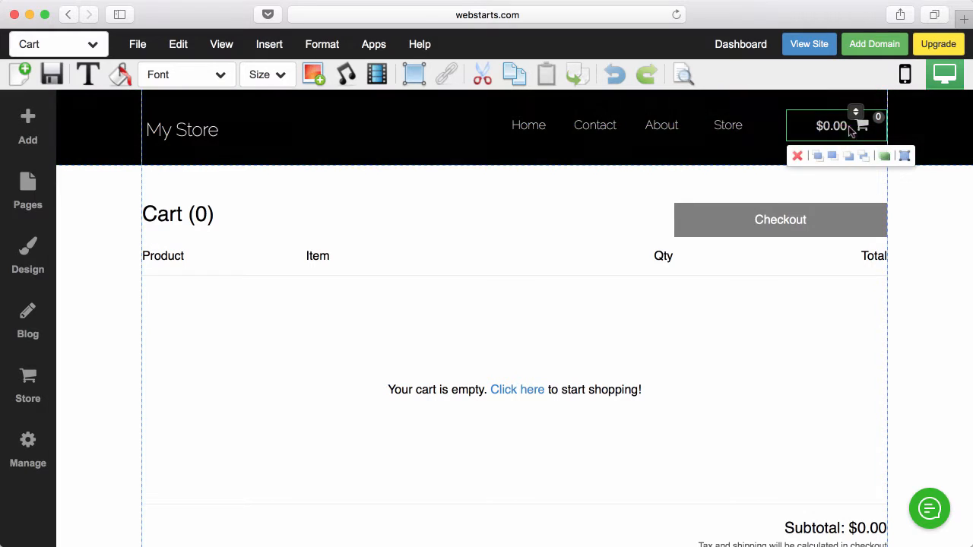
left_click(808, 78)
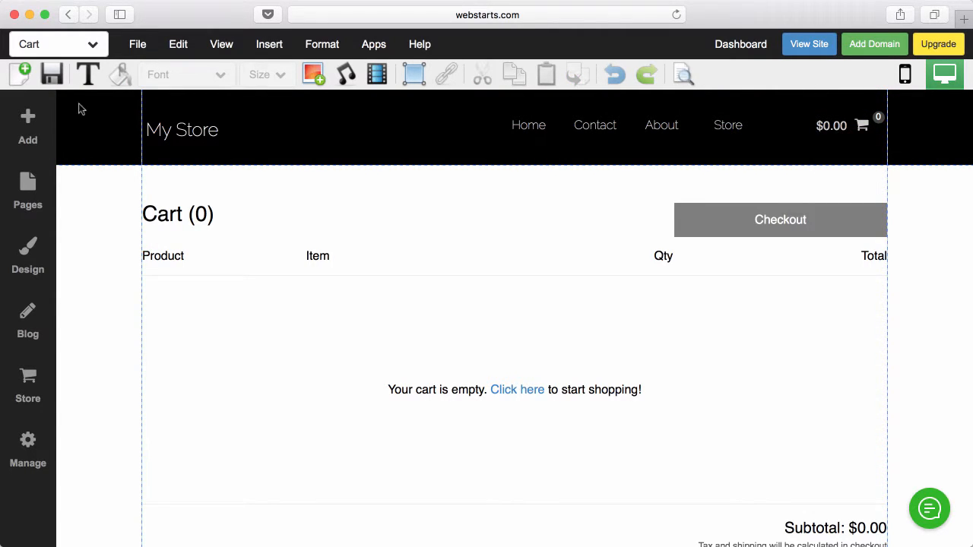
- Save the Cart page, preview it on the live site, and return to the editor
left_click(53, 76)
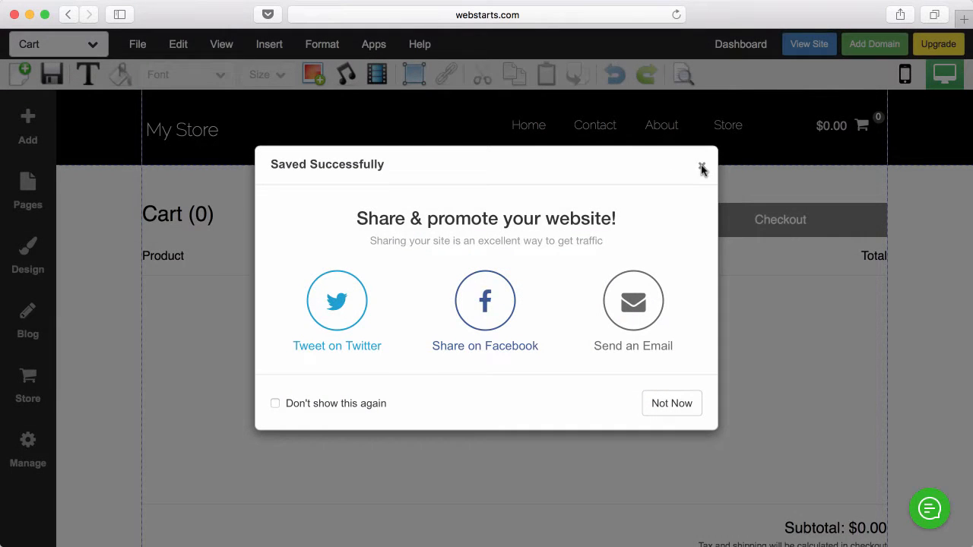
left_click(700, 164)
left_click(809, 43)
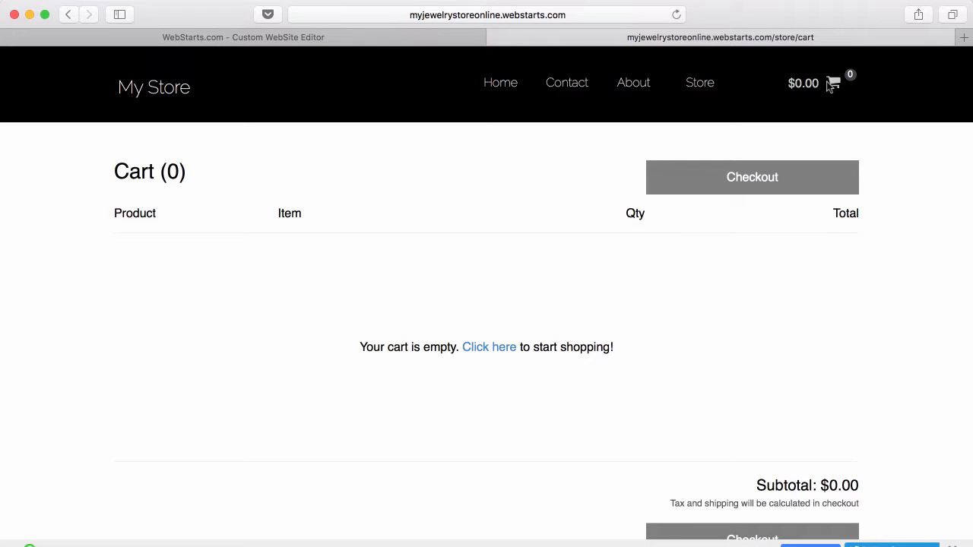
left_click(495, 38)
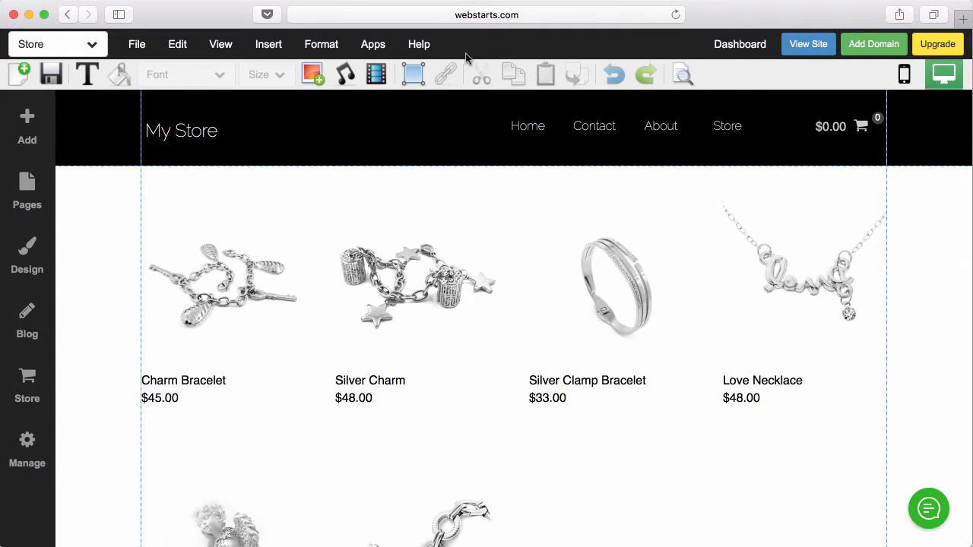
- In the product grid settings, set Number of Columns to 3 and Rows to 1
left_click(385, 269)
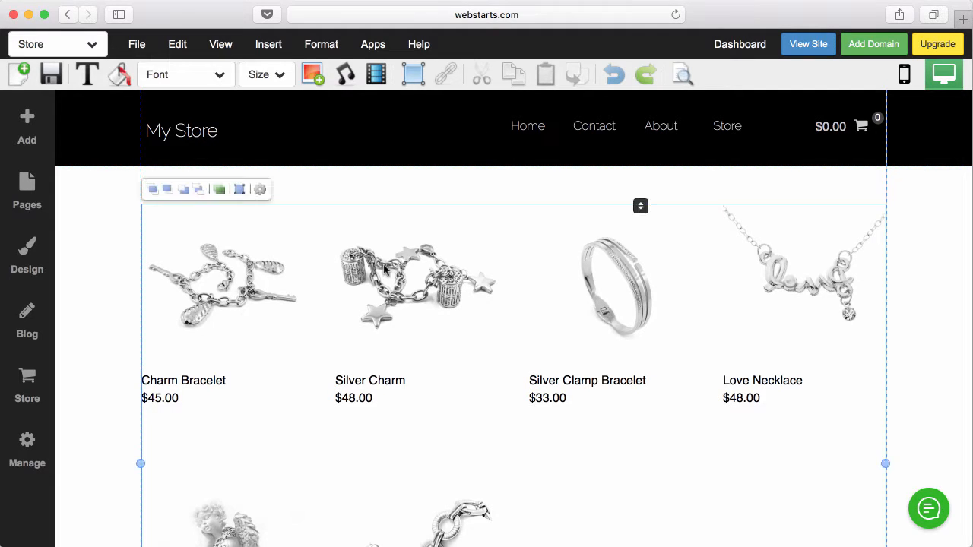
left_click(259, 190)
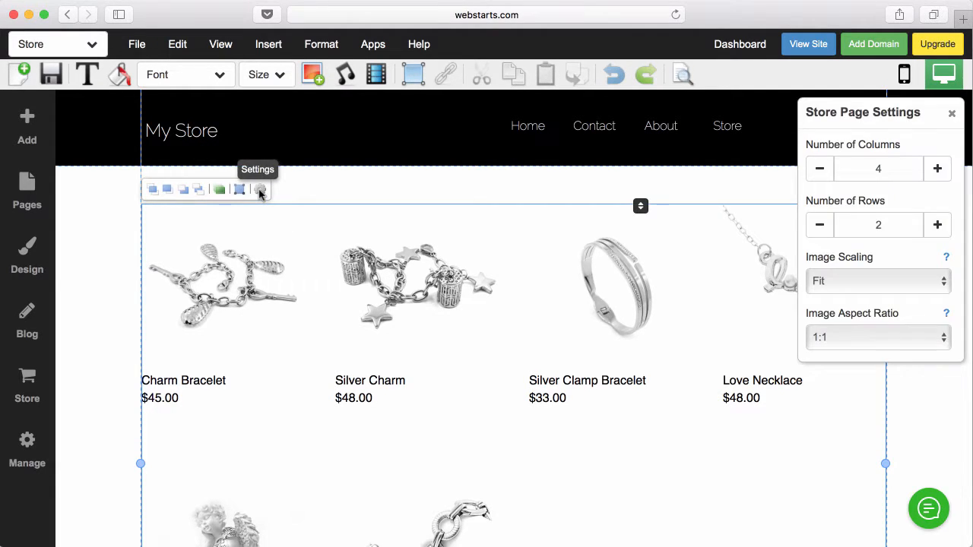
left_click(820, 170)
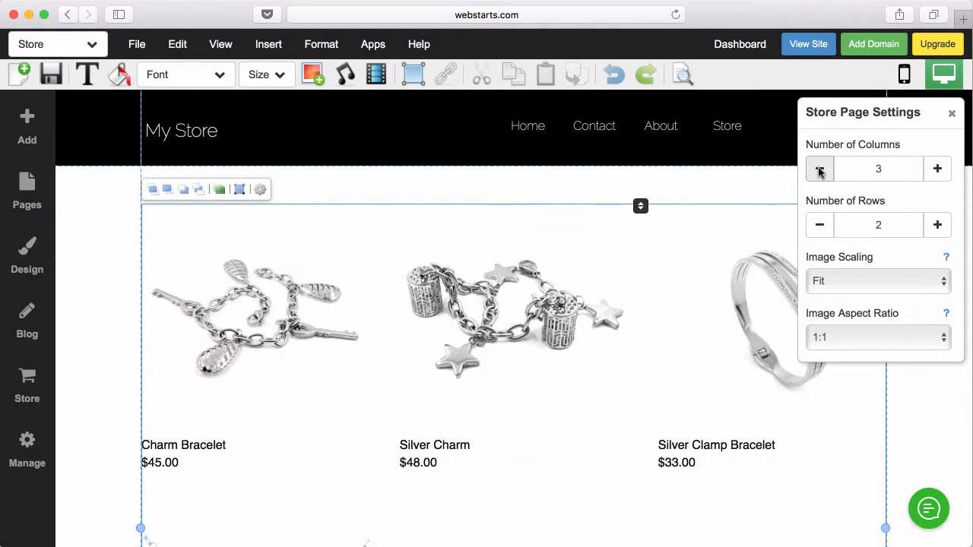
scroll(524, 252, "down", 3)
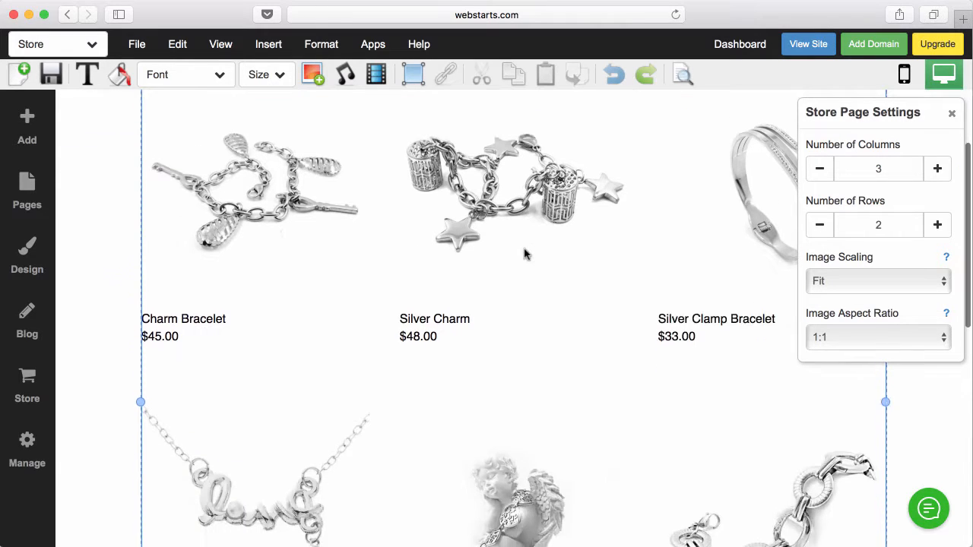
scroll(524, 251, "up", 3)
scroll(524, 253, "down", 7)
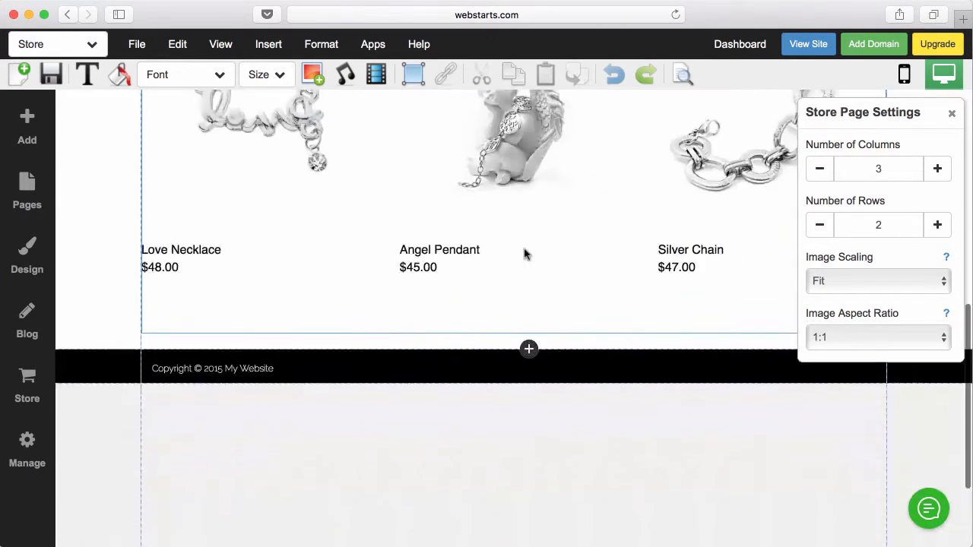
scroll(524, 254, "up", 5)
scroll(524, 254, "up", 3)
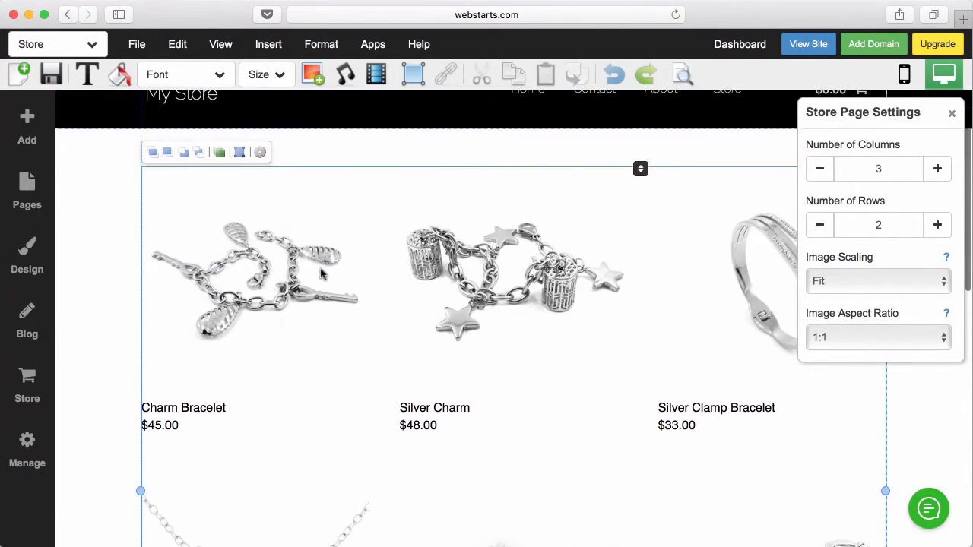
scroll(374, 289, "down", 1)
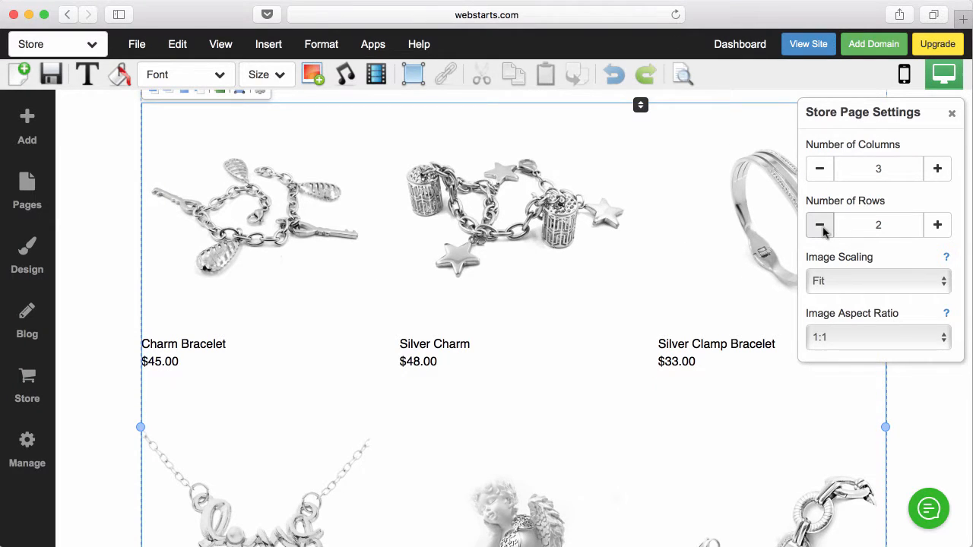
scroll(820, 225, "up", 1)
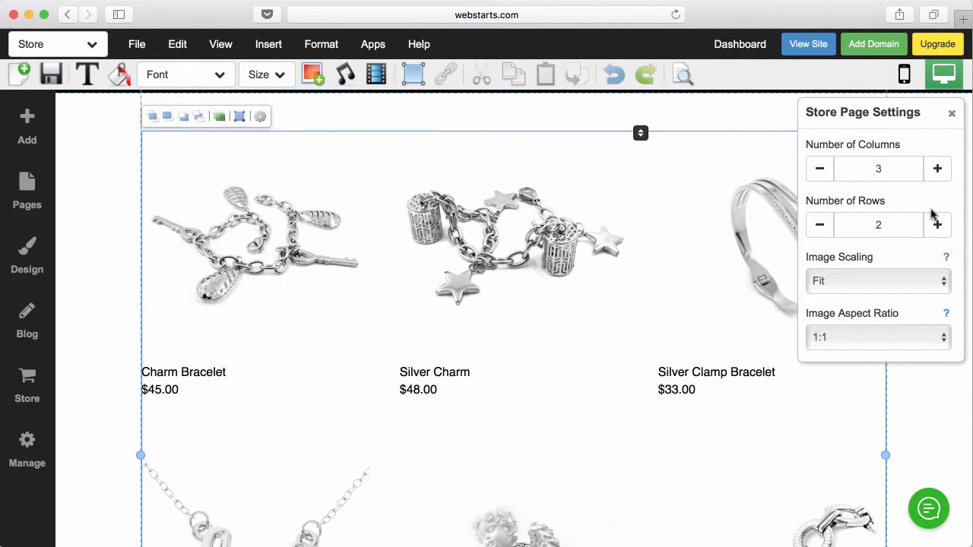
left_click(819, 225)
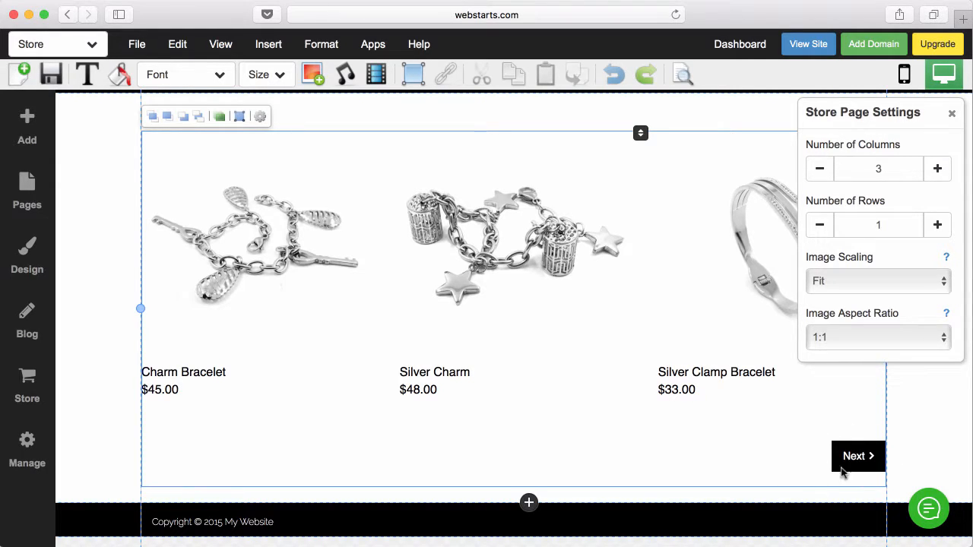
- Try cropping the product images, then switch them back to fitted scaling
left_click(853, 281)
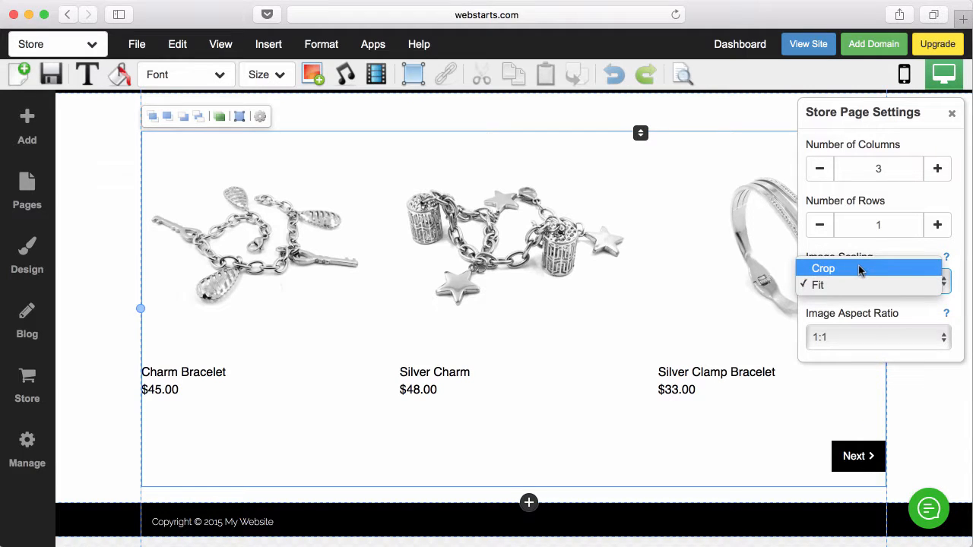
left_click(859, 269)
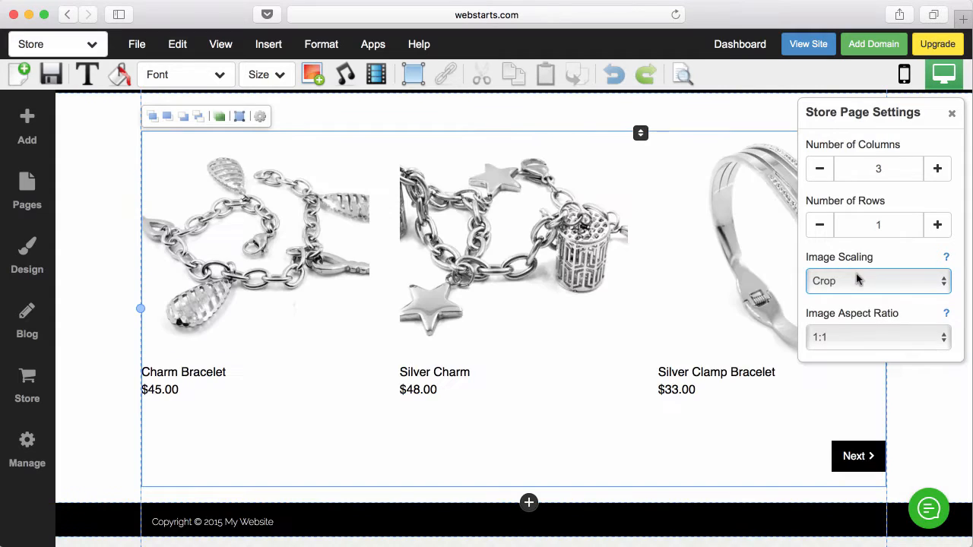
left_click(857, 281)
left_click(842, 303)
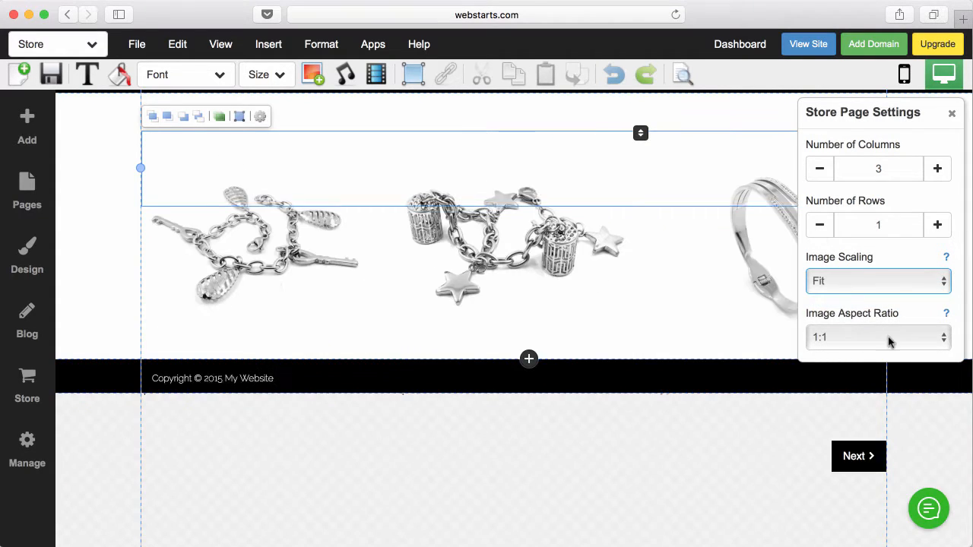
- Set product images to the widest 16:9 ratio, make the grid 2 rows, and save the page
left_click(884, 340)
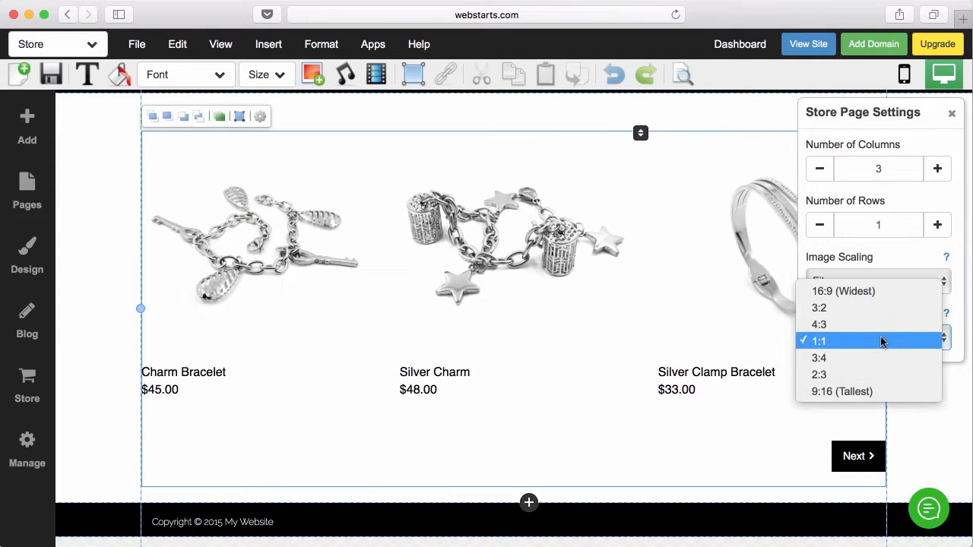
left_click(886, 292)
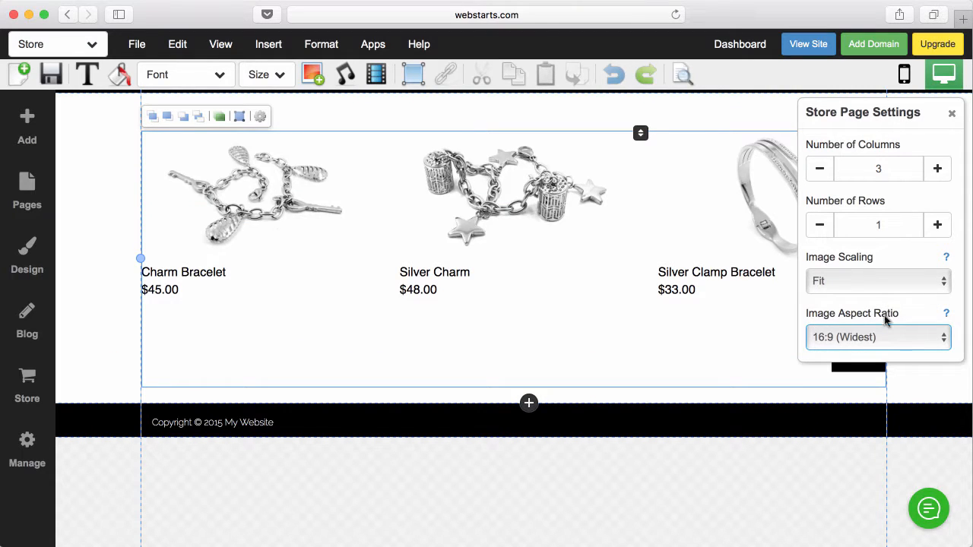
left_click(883, 338)
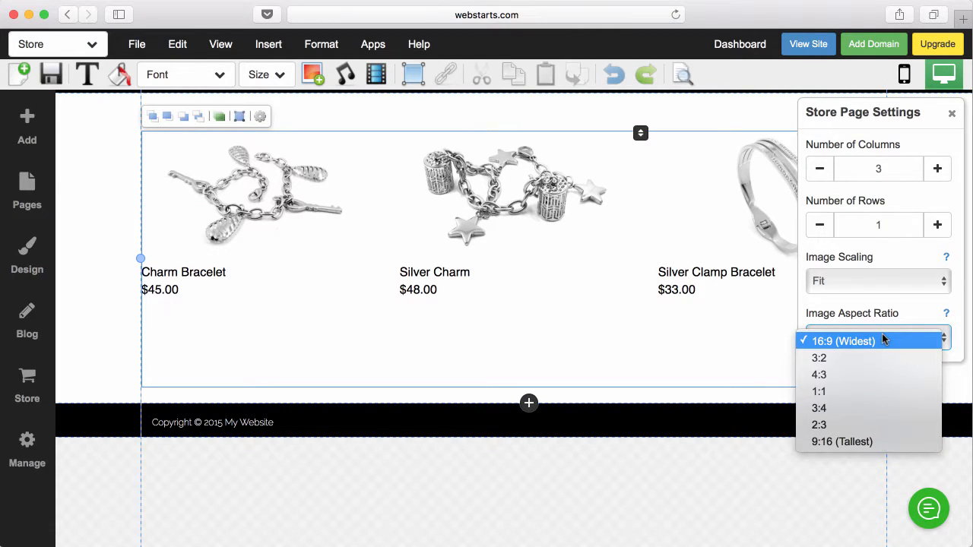
left_click(862, 442)
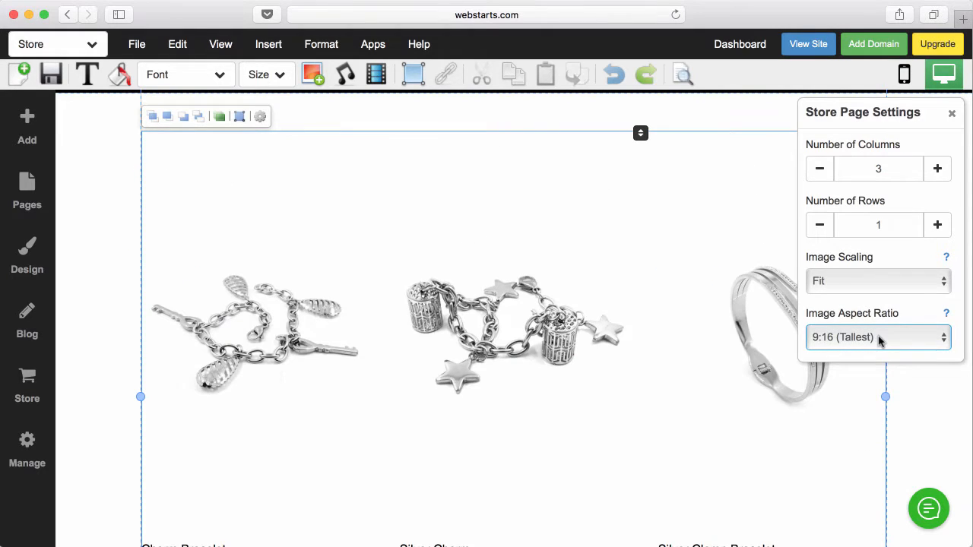
left_click(878, 337)
left_click(879, 242)
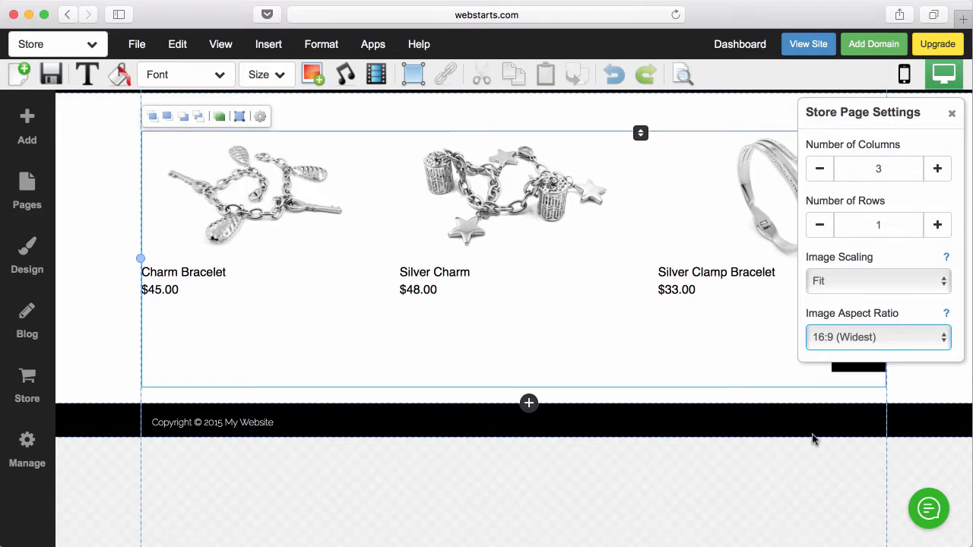
left_click(936, 225)
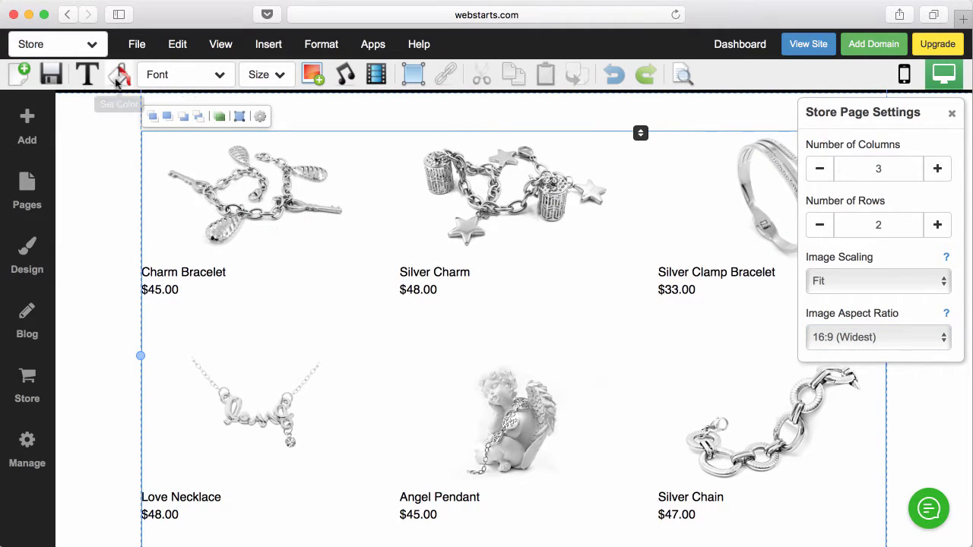
left_click(49, 76)
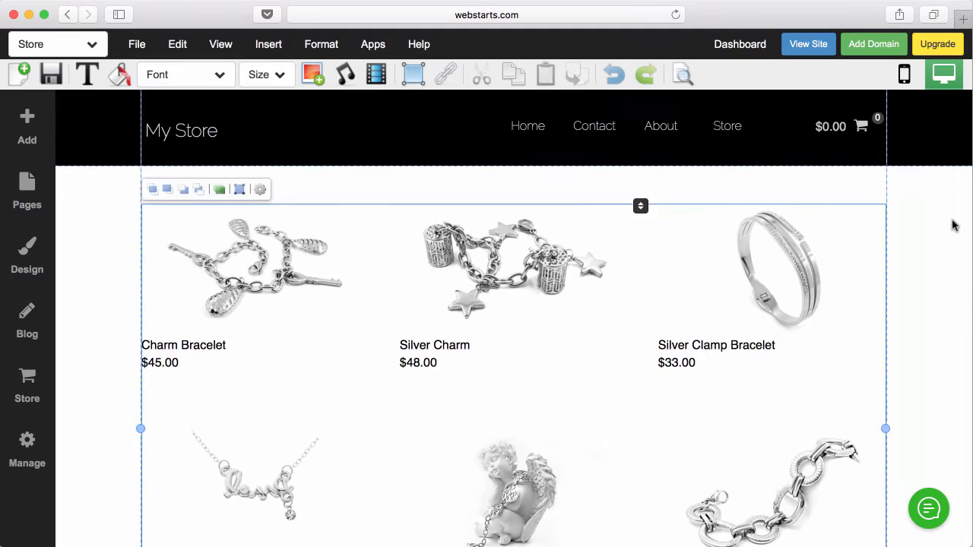
- Open the Shopping Cart dashboard in a new tab via Store > Manage Store > More Settings
left_click(952, 224)
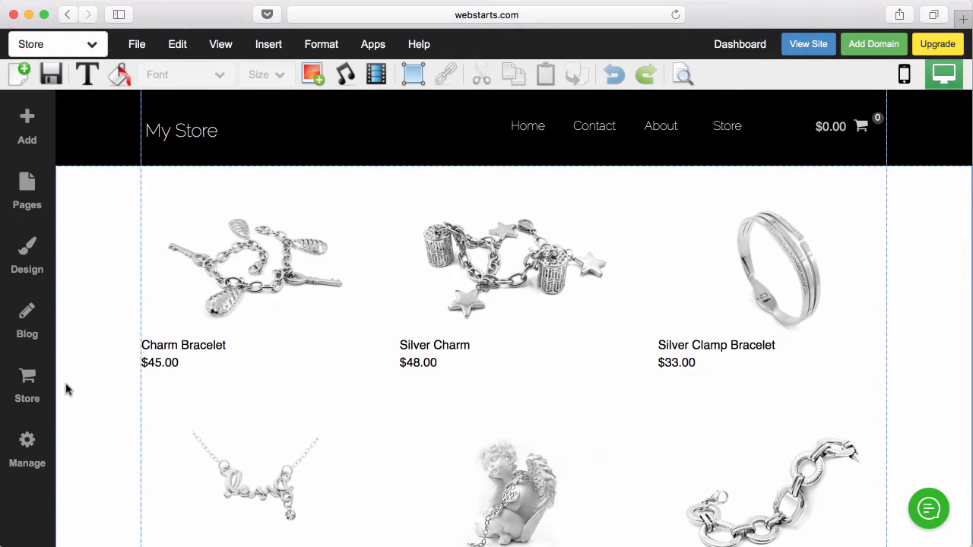
left_click(31, 388)
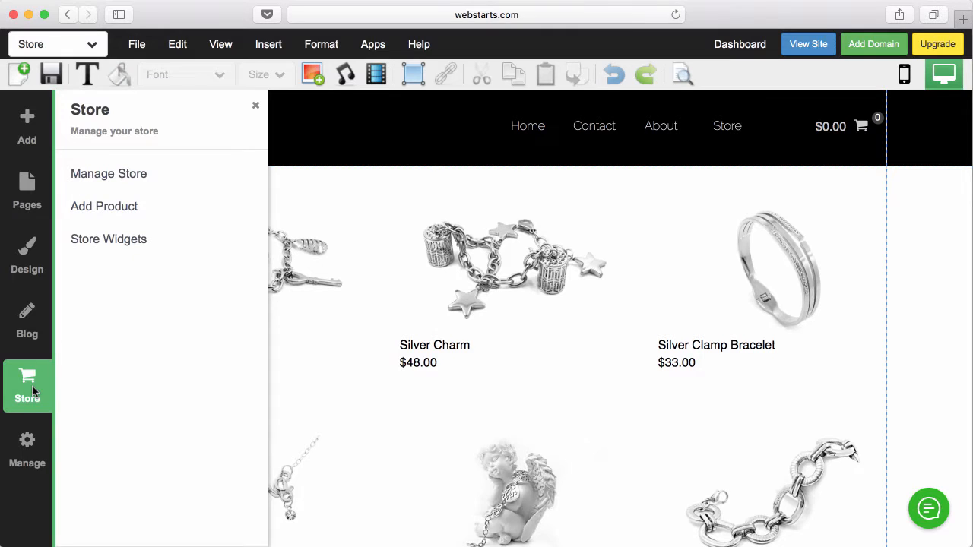
left_click(122, 174)
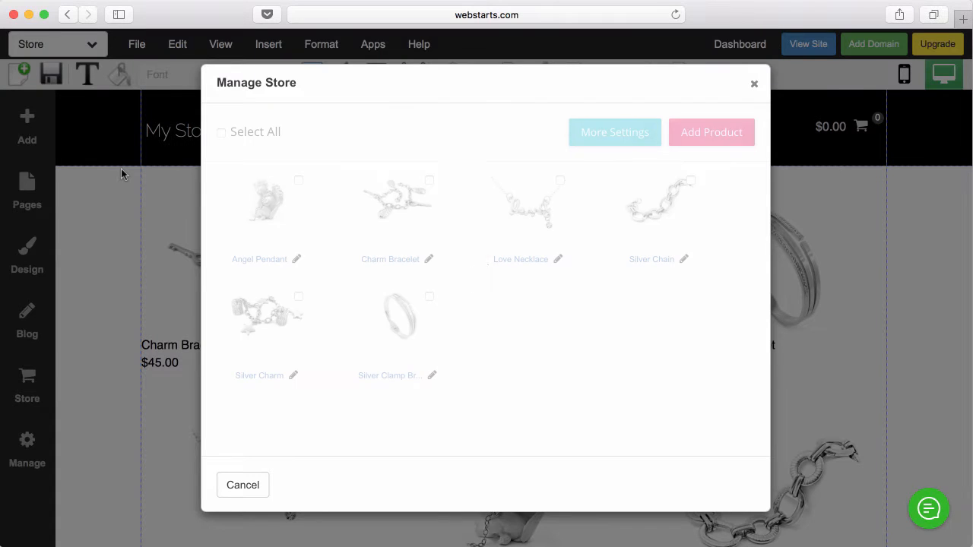
left_click(595, 129)
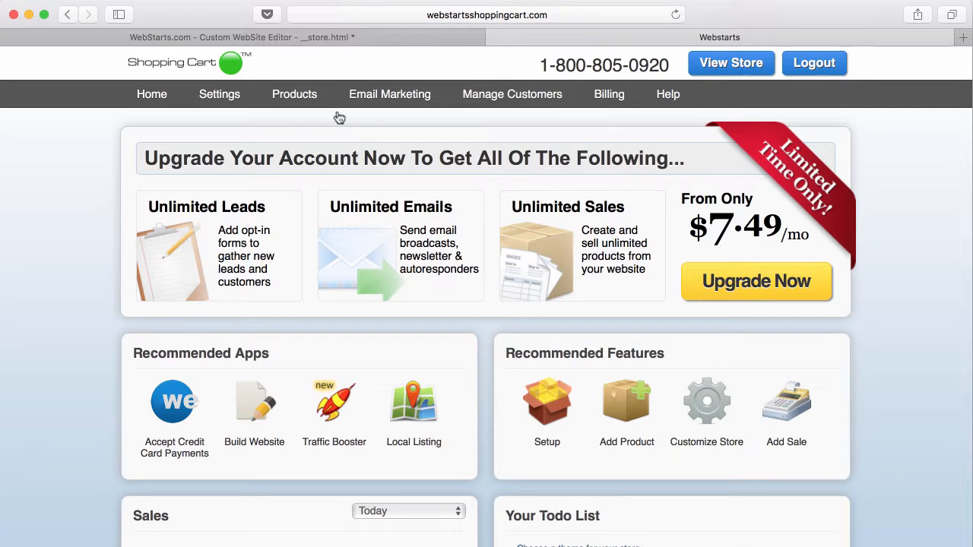
- Edit the Angel Pendant from the Products list and begin its description with 'You'
left_click(316, 99)
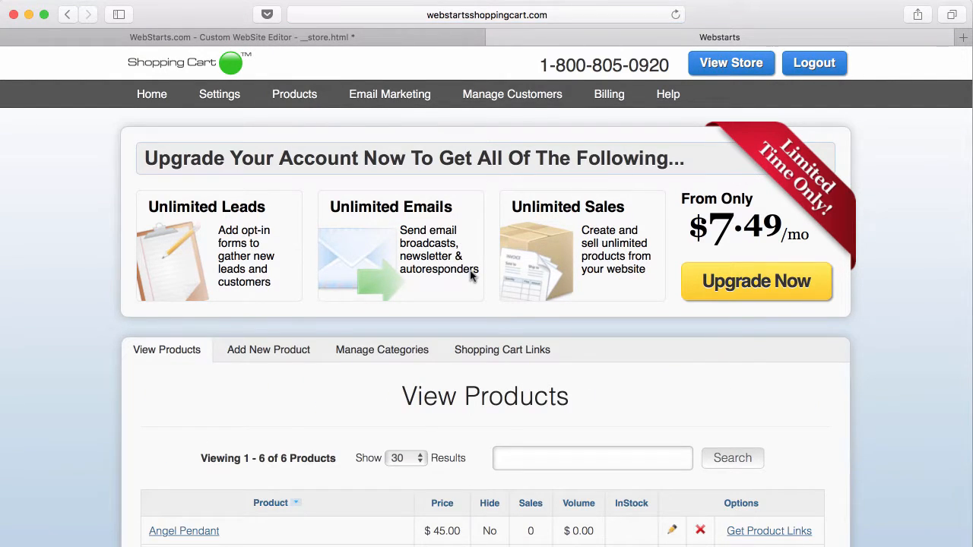
scroll(471, 275, "down", 5)
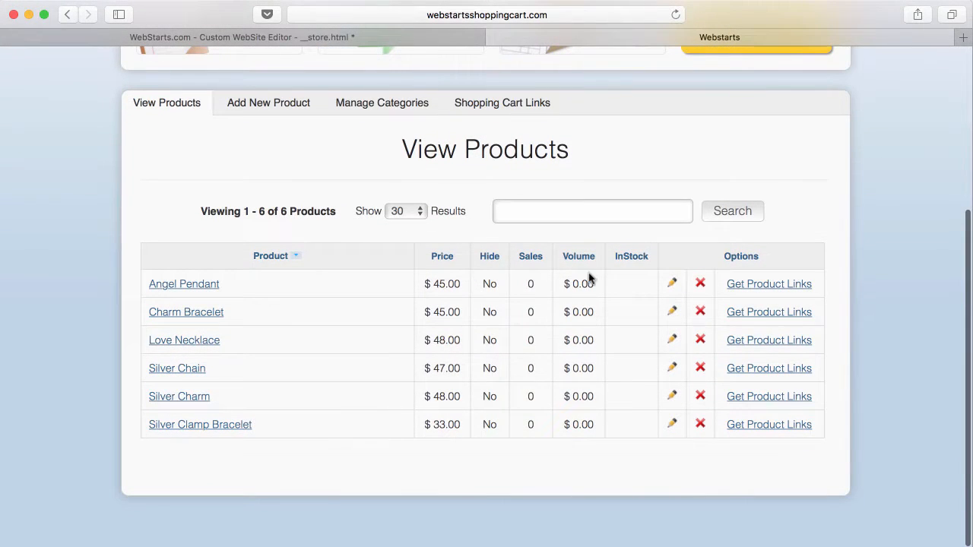
left_click(672, 284)
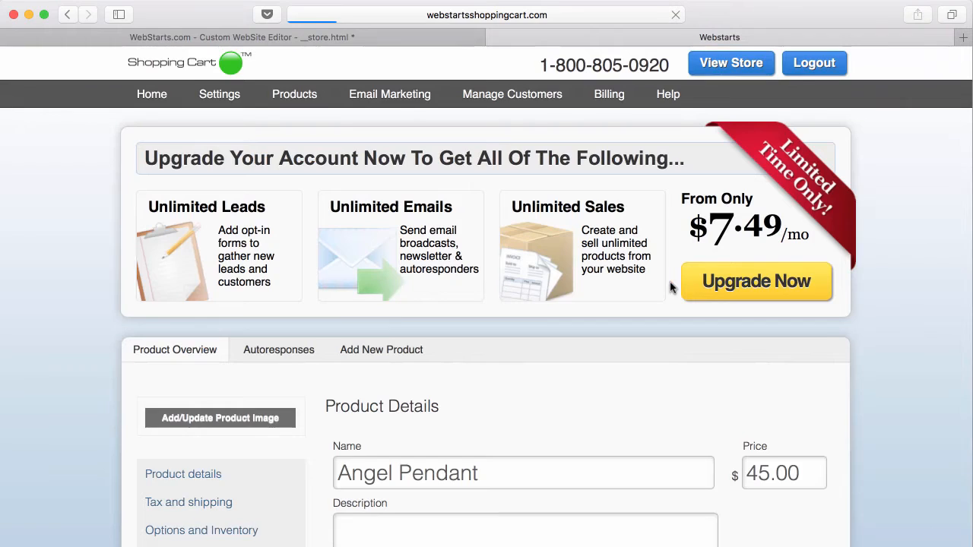
scroll(593, 289, "down", 5)
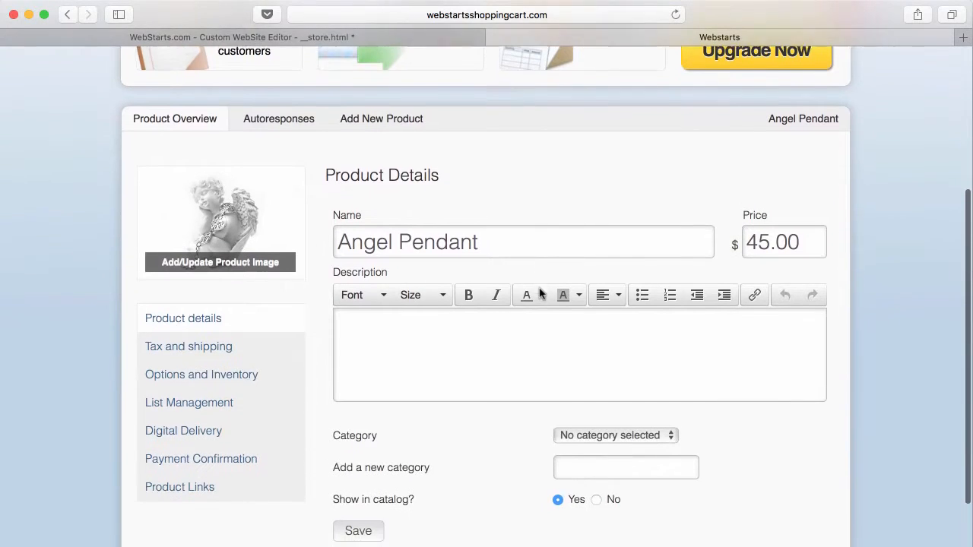
scroll(540, 294, "down", 1)
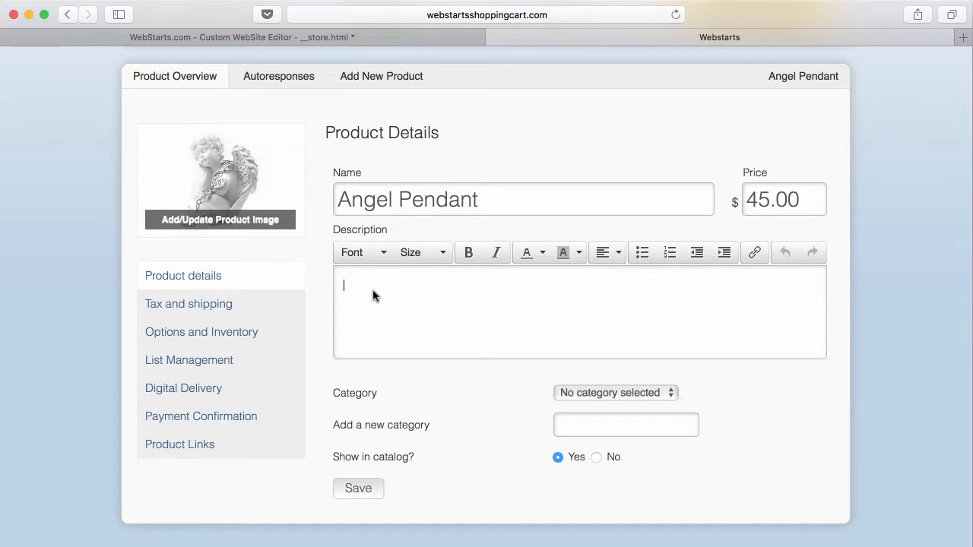
type("You")
- Review the Angel Pendant's tax and shipping, then its options and inventory settings
left_click(226, 307)
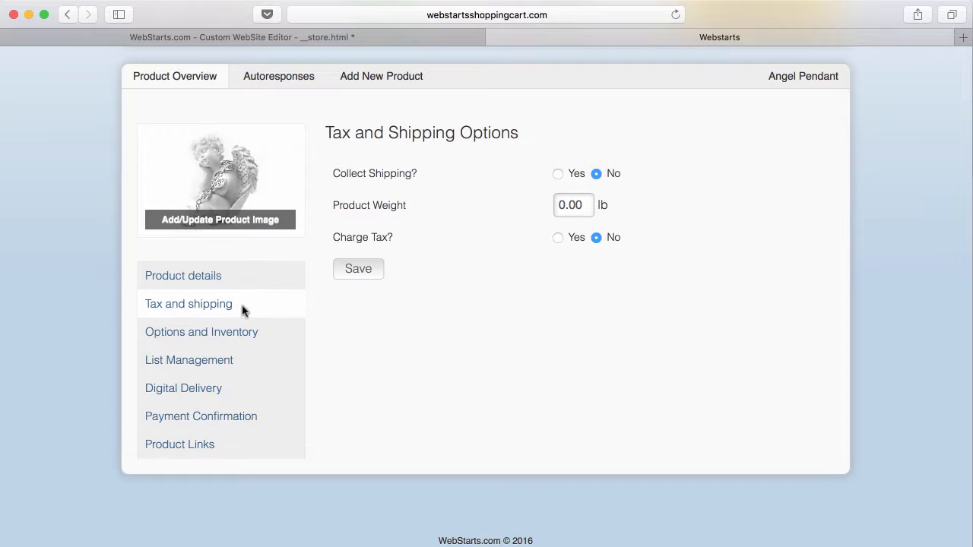
left_click(238, 333)
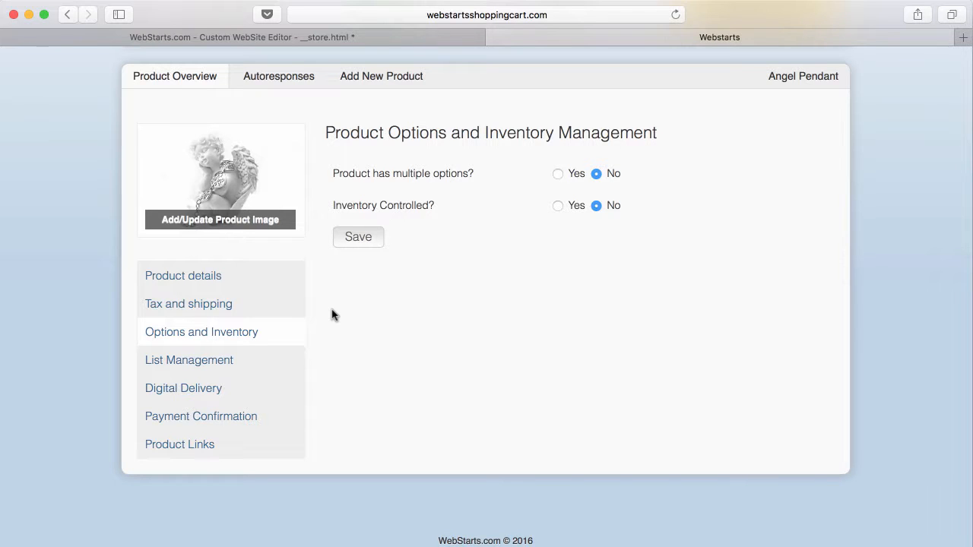
scroll(335, 146, "down", 1)
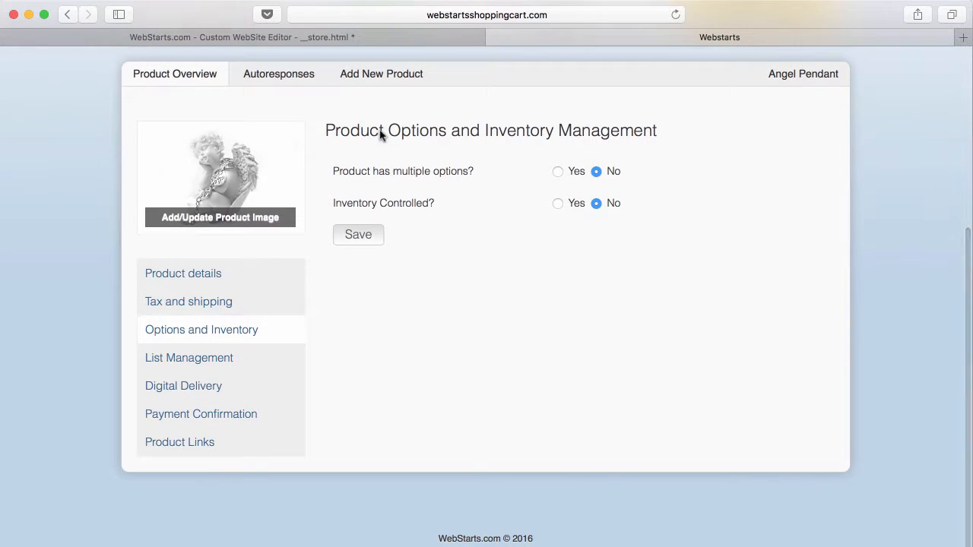
scroll(386, 141, "up", 3)
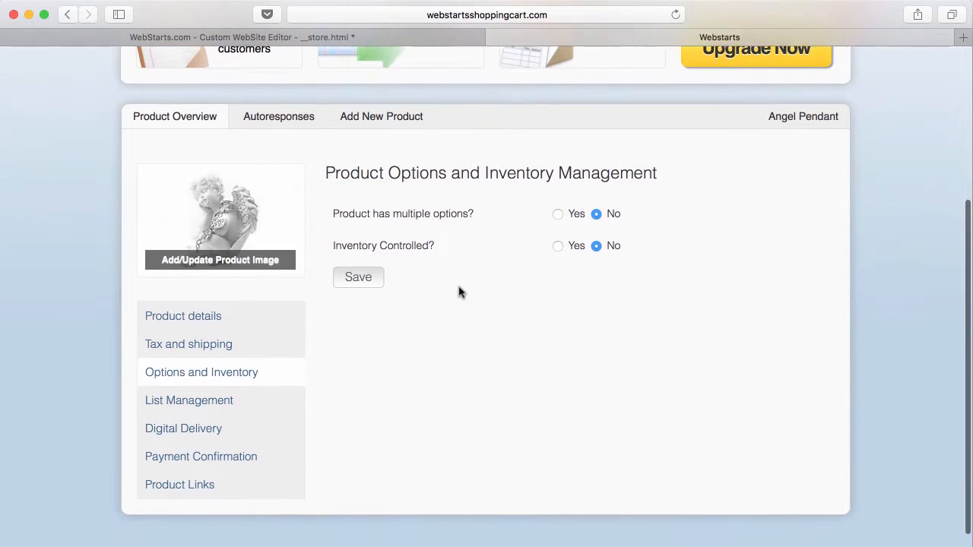
scroll(459, 292, "down", 1)
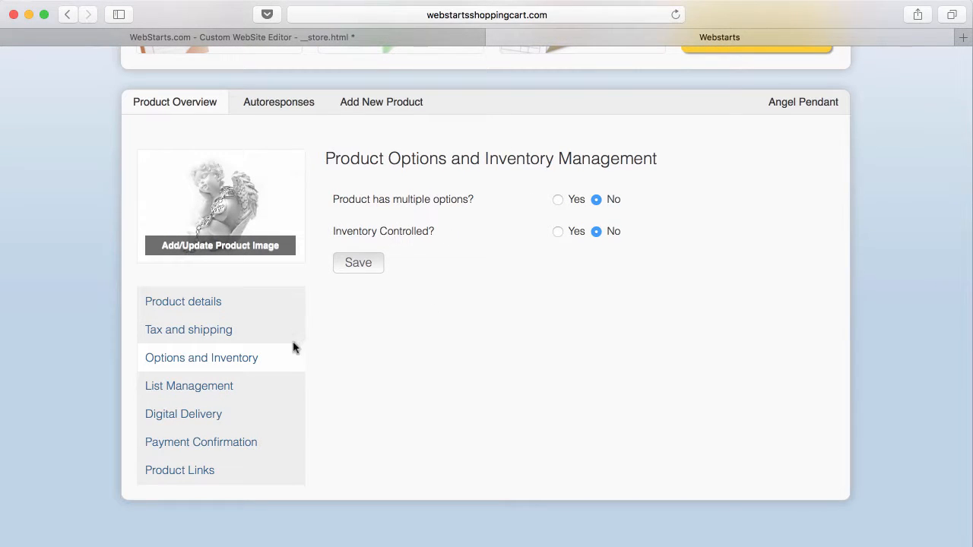
- Allow multiple options for the Angel Pendant, then view its email marketing list settings
left_click(557, 199)
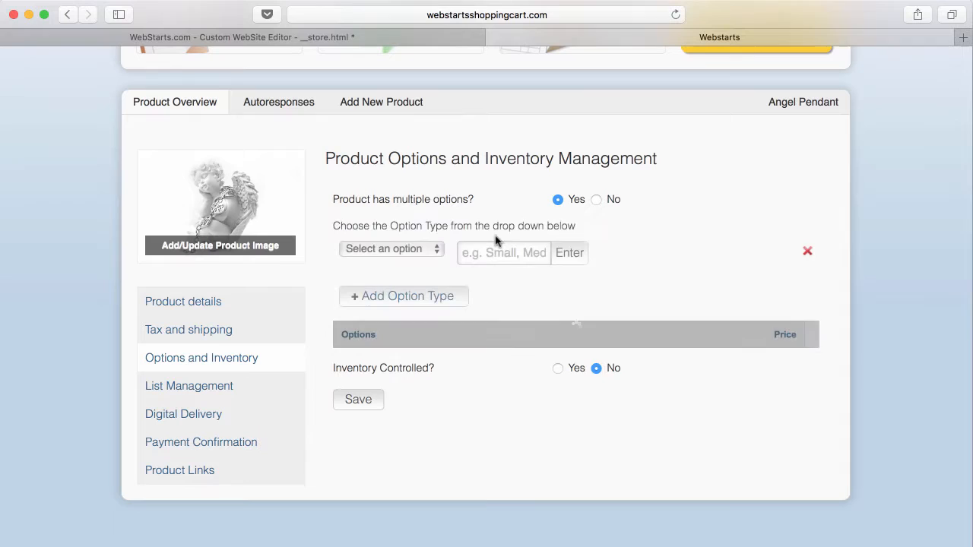
left_click(432, 252)
left_click(517, 281)
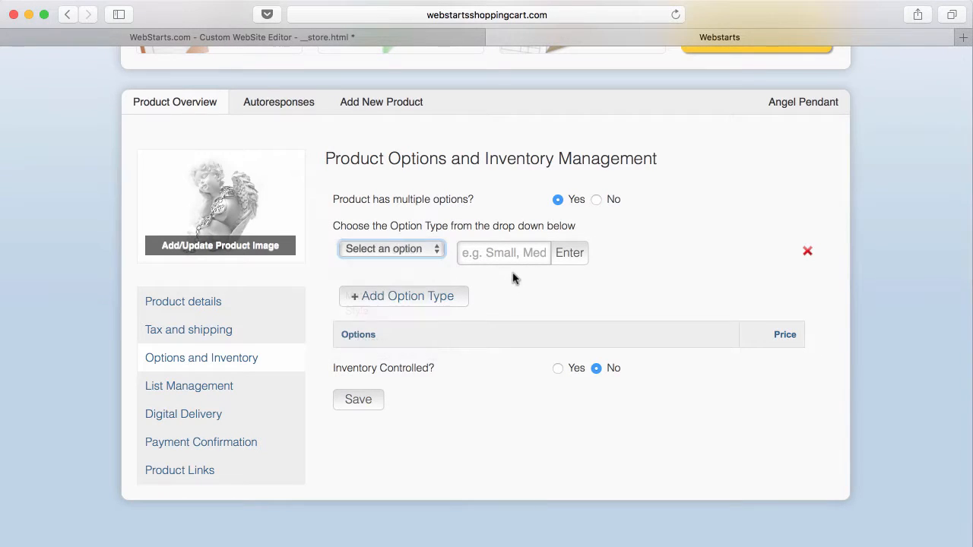
left_click(524, 255)
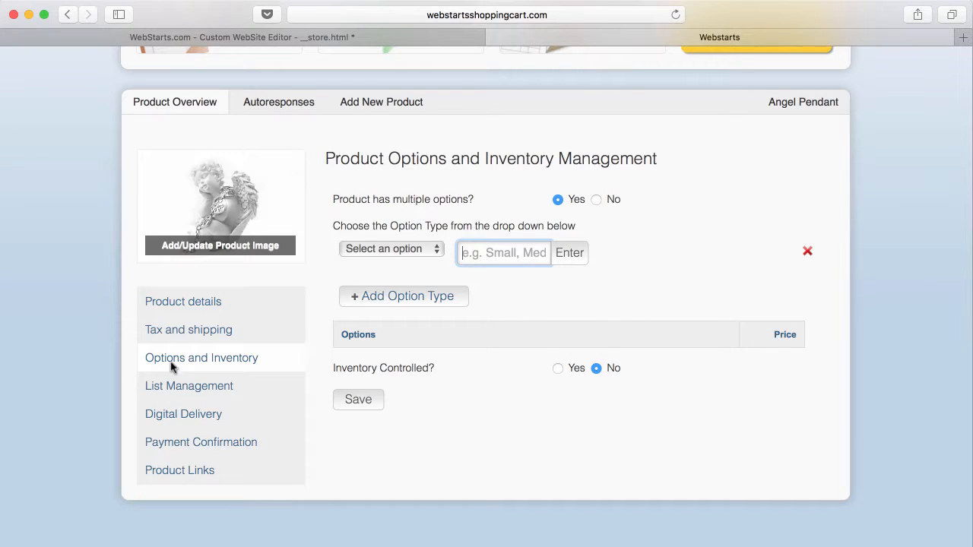
left_click(170, 386)
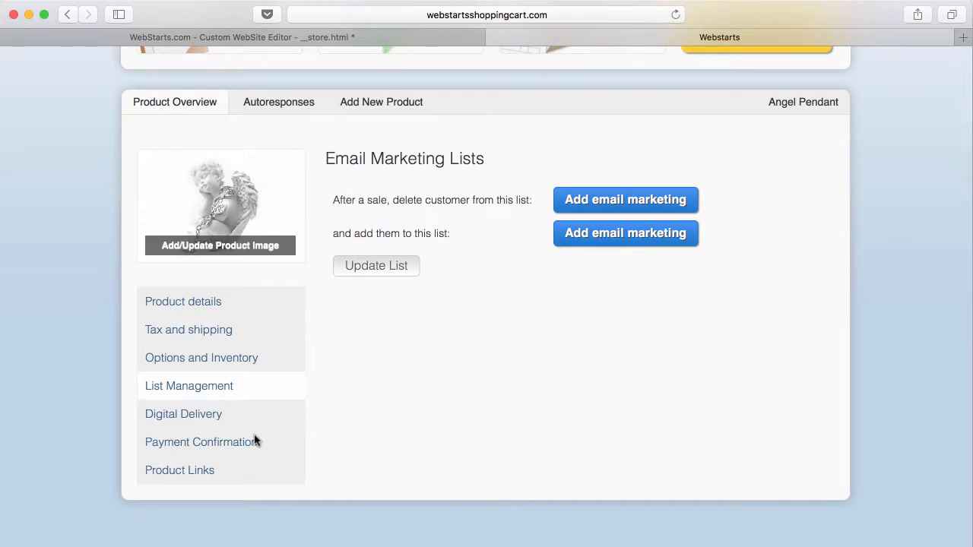
scroll(255, 441, "down", 1)
scroll(255, 441, "up", 5)
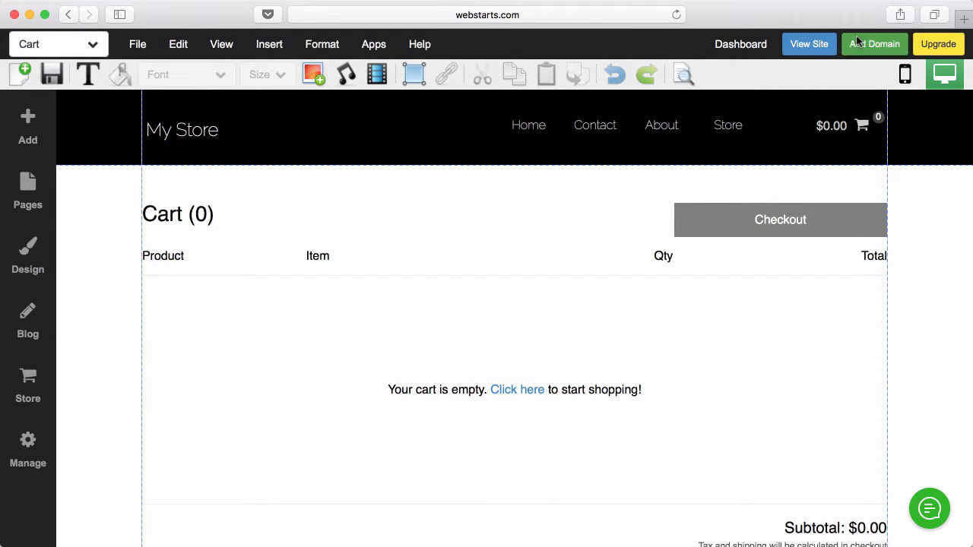
- Preview the live Store page, close the preview, and select the cart block in the editor
left_click(812, 43)
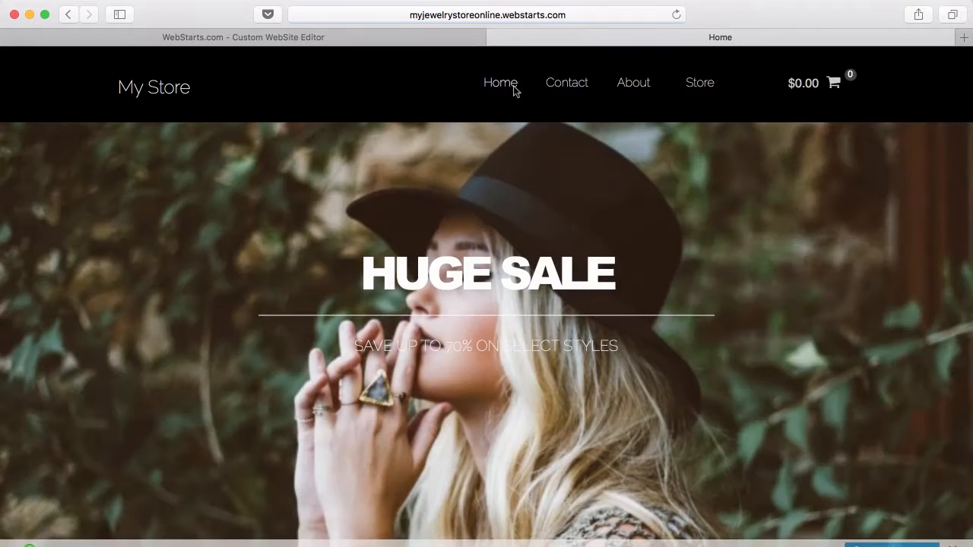
left_click(698, 85)
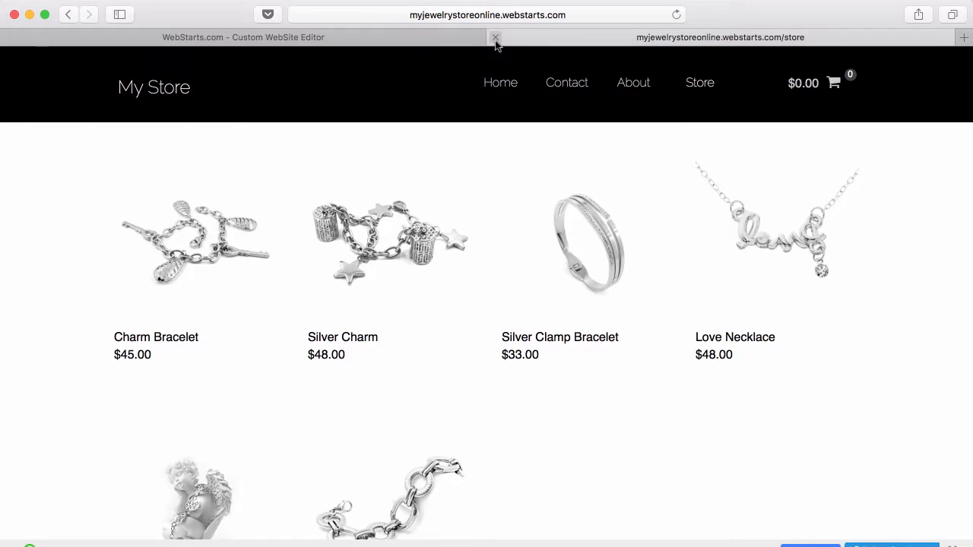
left_click(495, 37)
scroll(435, 245, "up", 1)
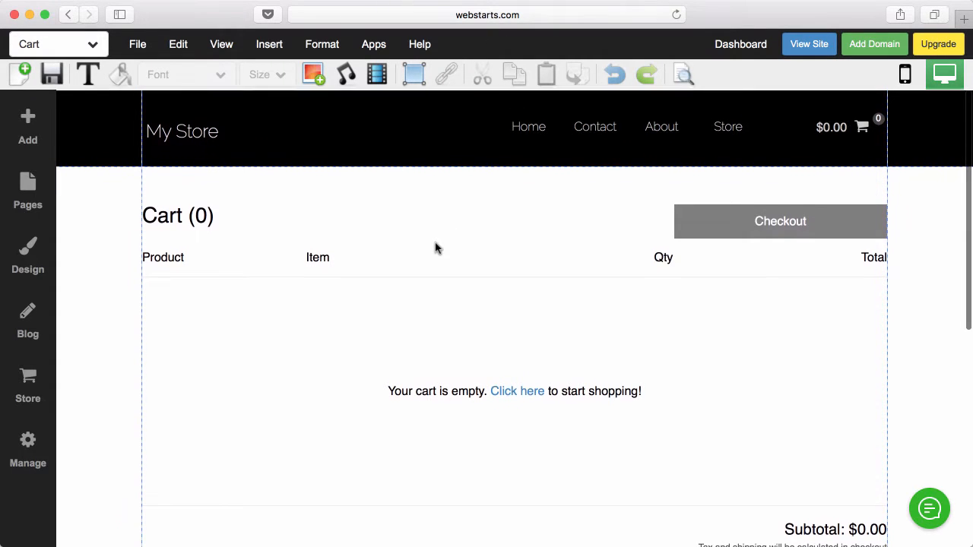
left_click(435, 250)
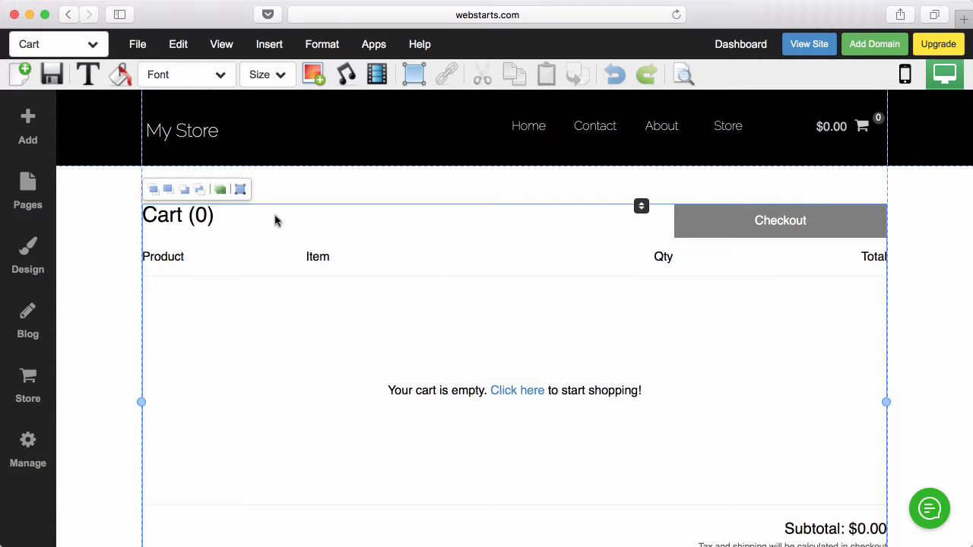
- Reopen the Shopping Cart dashboard via Store > Manage Store > More Settings and scan its todo list
left_click(28, 384)
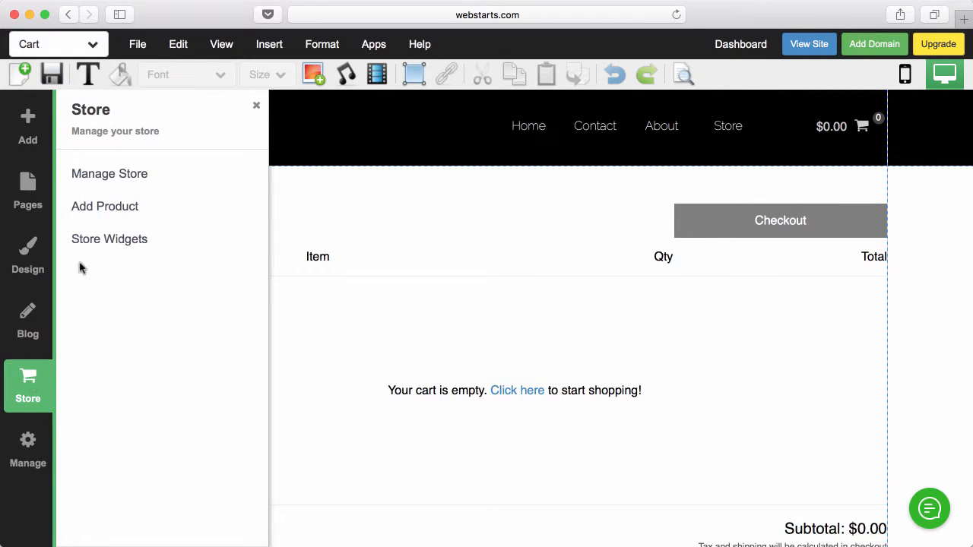
left_click(108, 173)
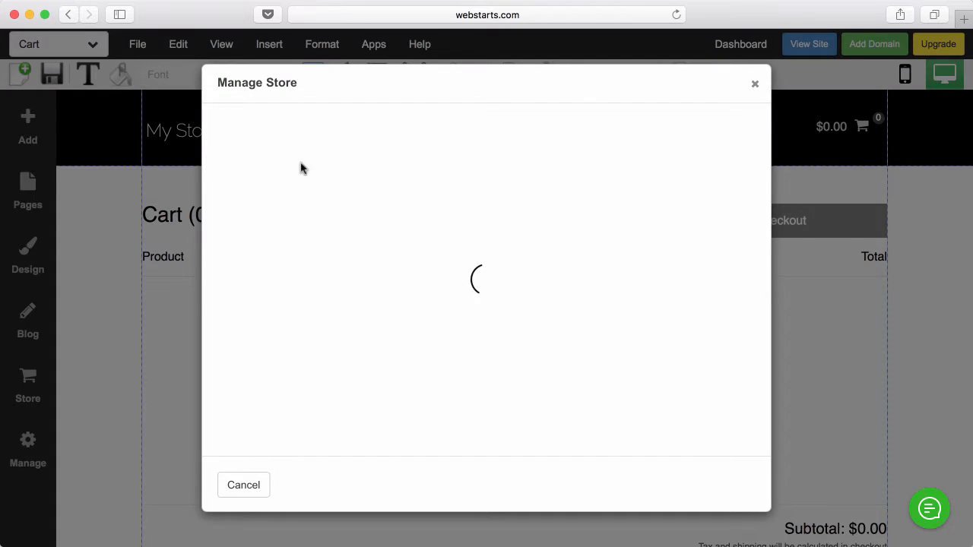
left_click(612, 139)
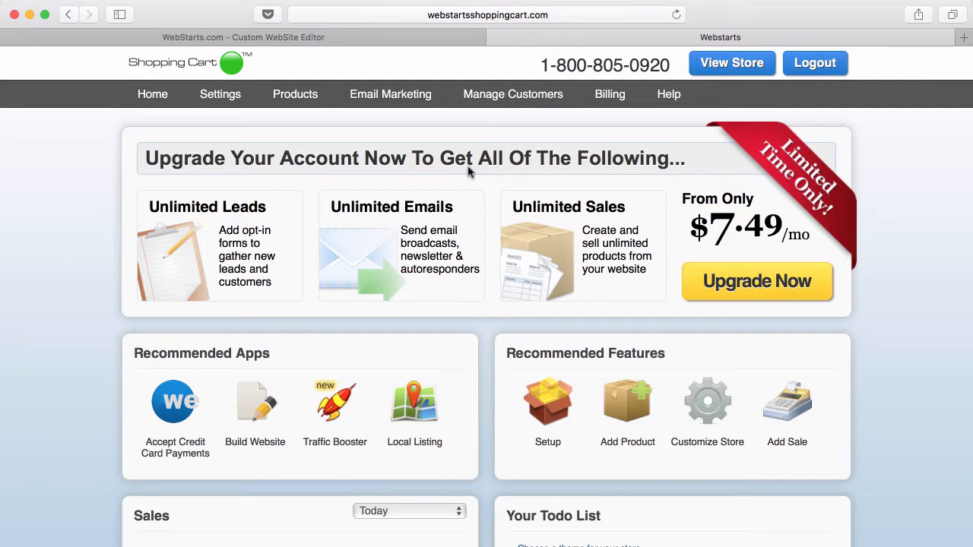
scroll(461, 196, "down", 5)
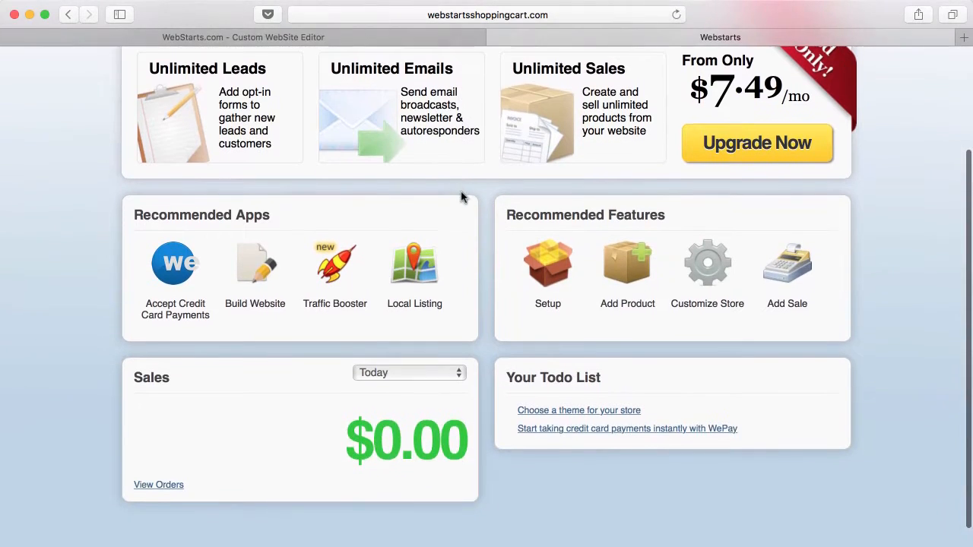
scroll(462, 197, "up", 5)
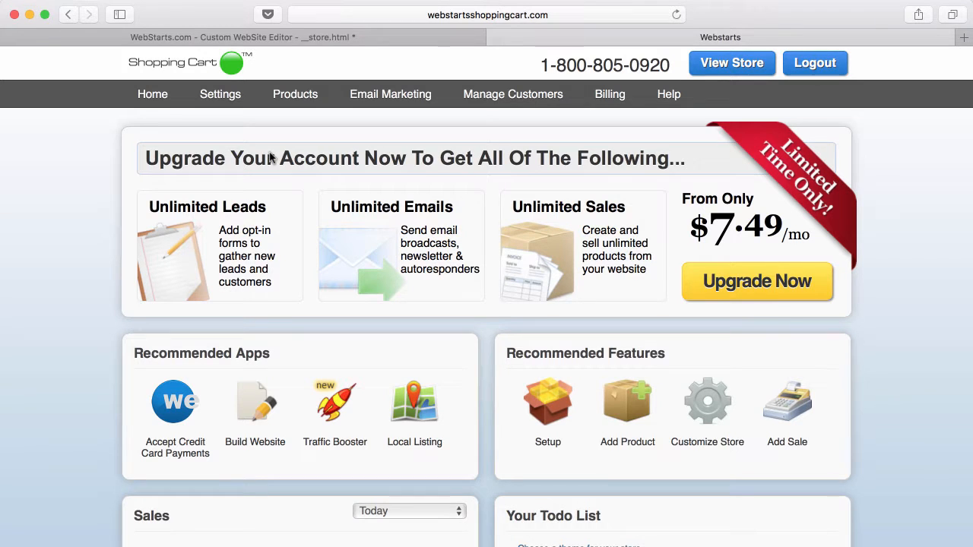
- In Settings > Cart and Payments, set the Merchant Gateway to WePay
left_click(231, 101)
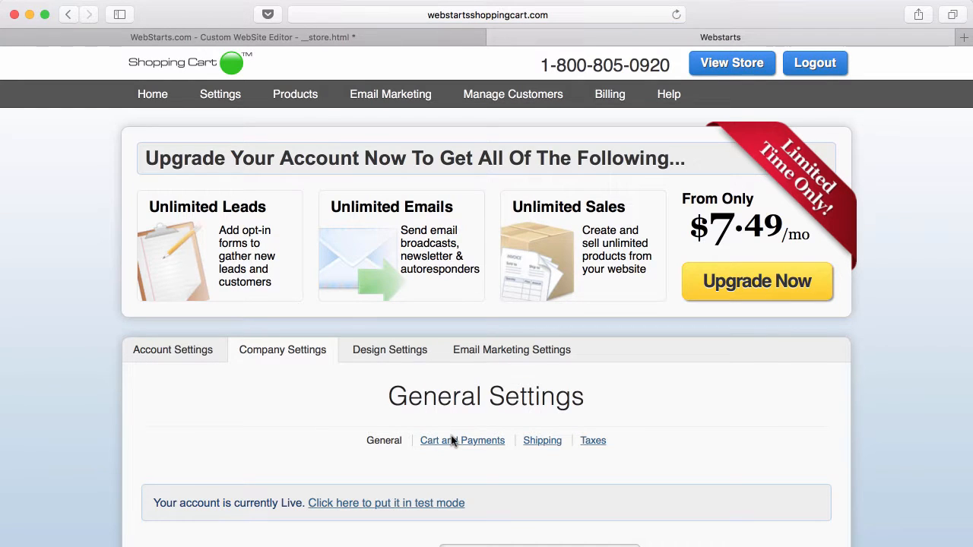
left_click(453, 443)
scroll(453, 437, "down", 4)
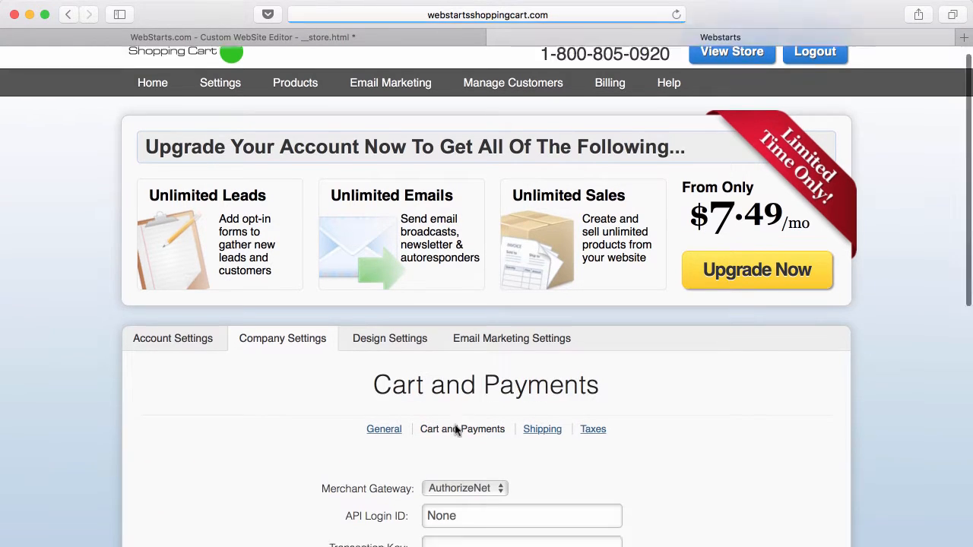
scroll(456, 430, "down", 5)
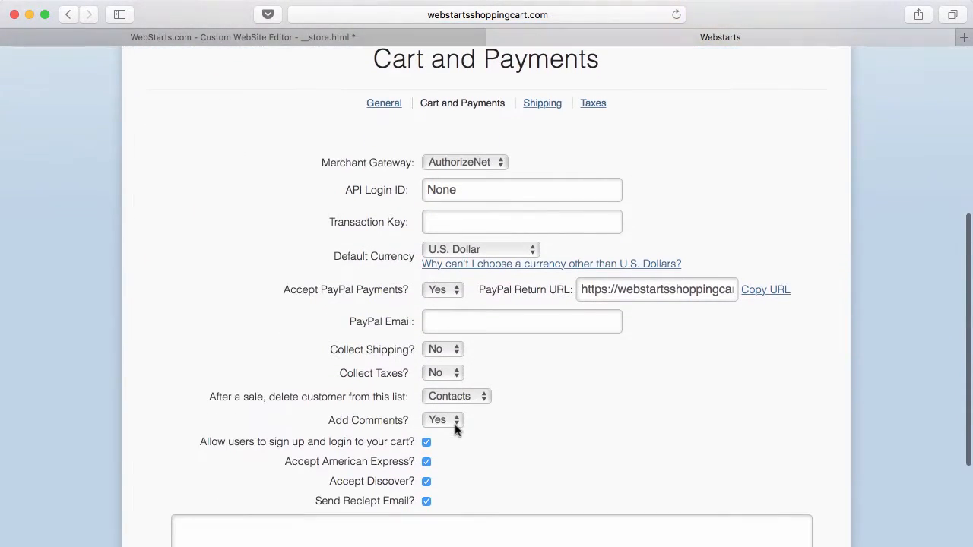
left_click(501, 164)
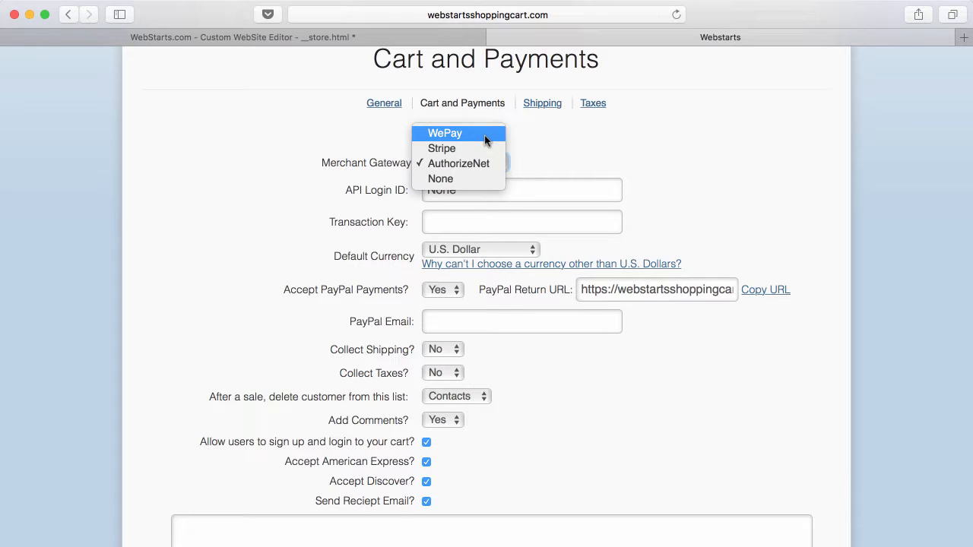
left_click(485, 134)
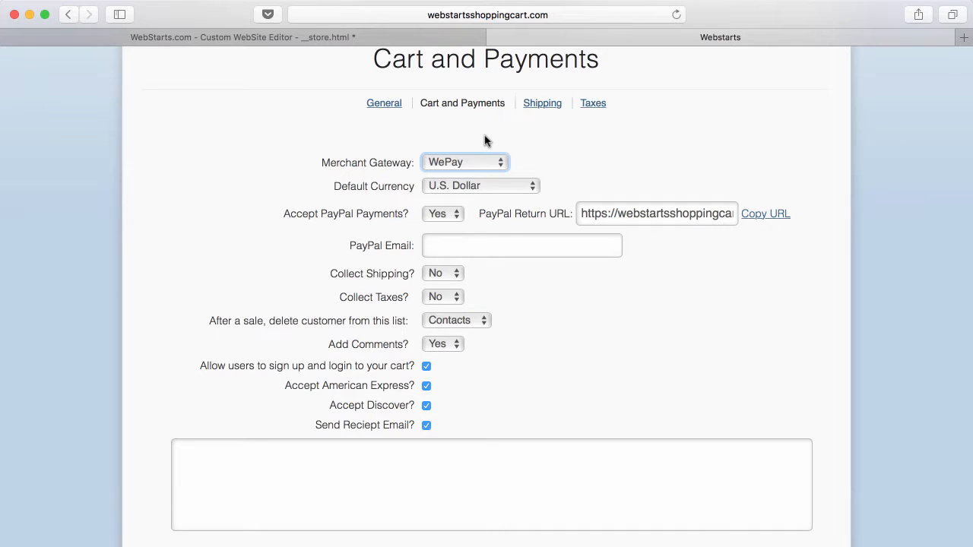
scroll(488, 163, "up", 4)
scroll(488, 171, "down", 2)
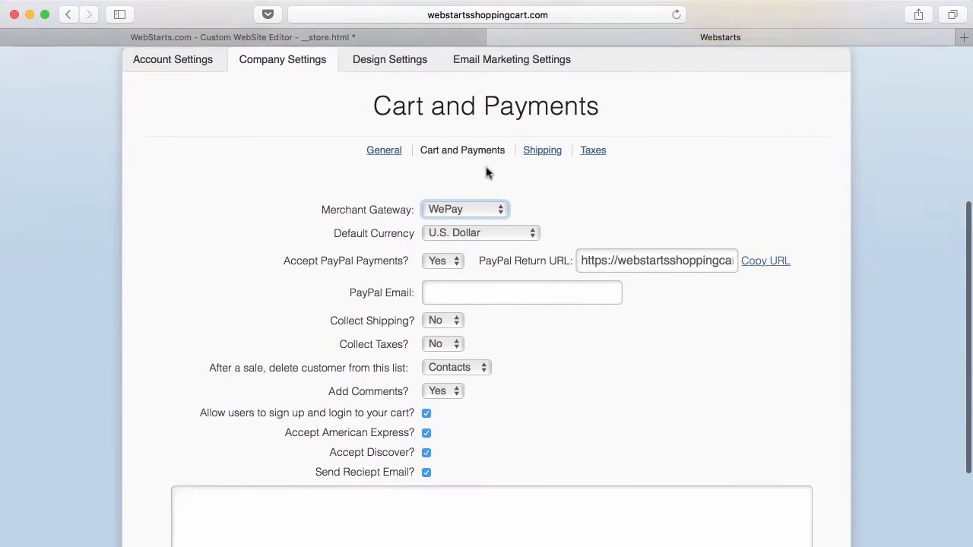
scroll(488, 173, "down", 3)
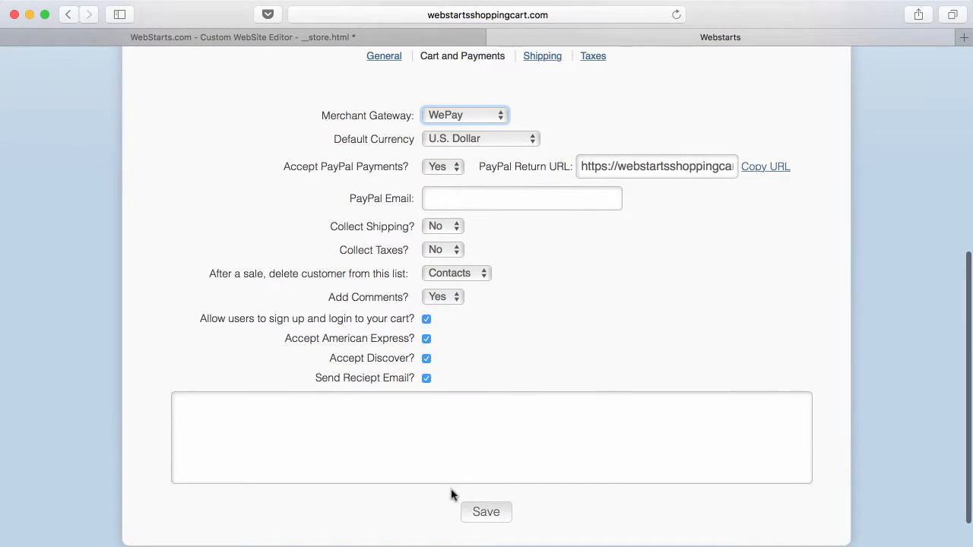
scroll(456, 478, "up", 10)
scroll(456, 414, "down", 2)
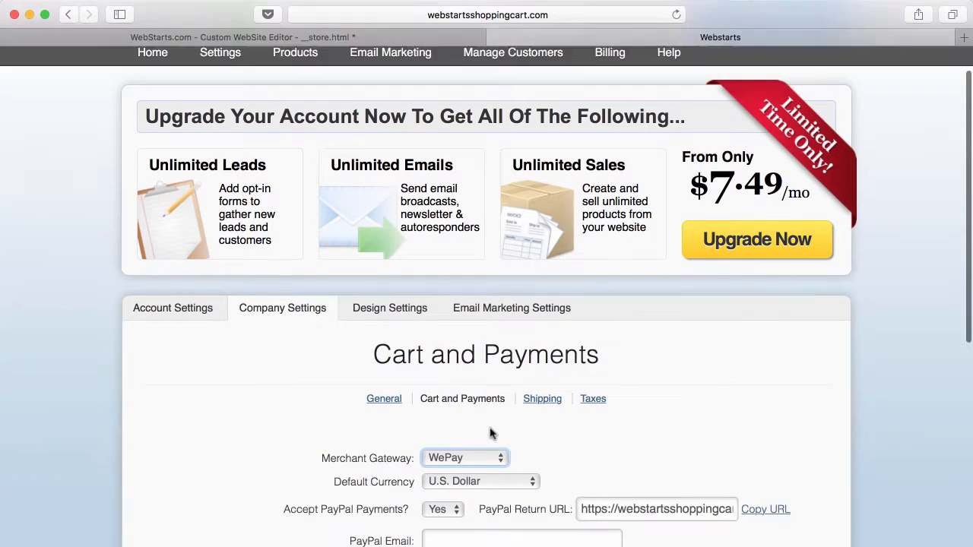
scroll(490, 432, "down", 5)
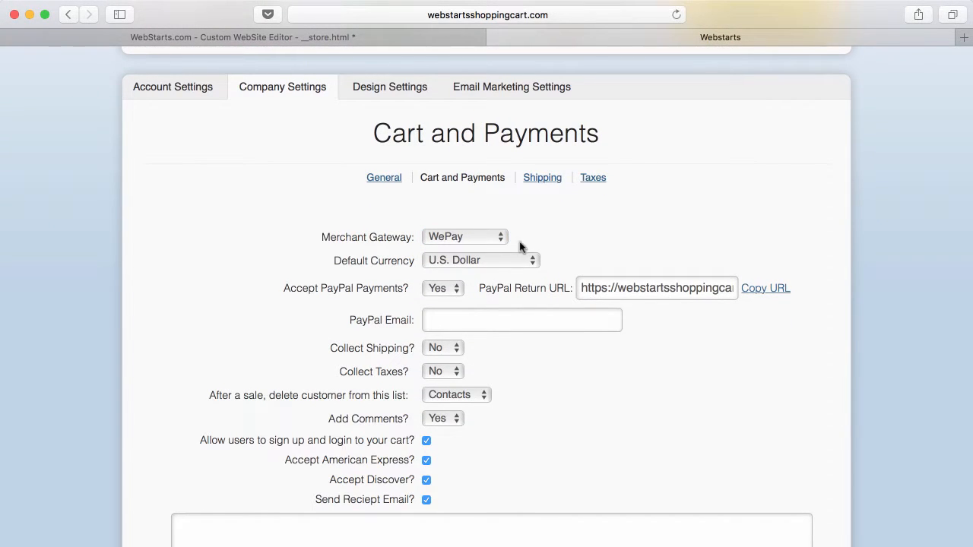
- Set Accept PayPal Payments to No and save the cart settings
left_click(459, 291)
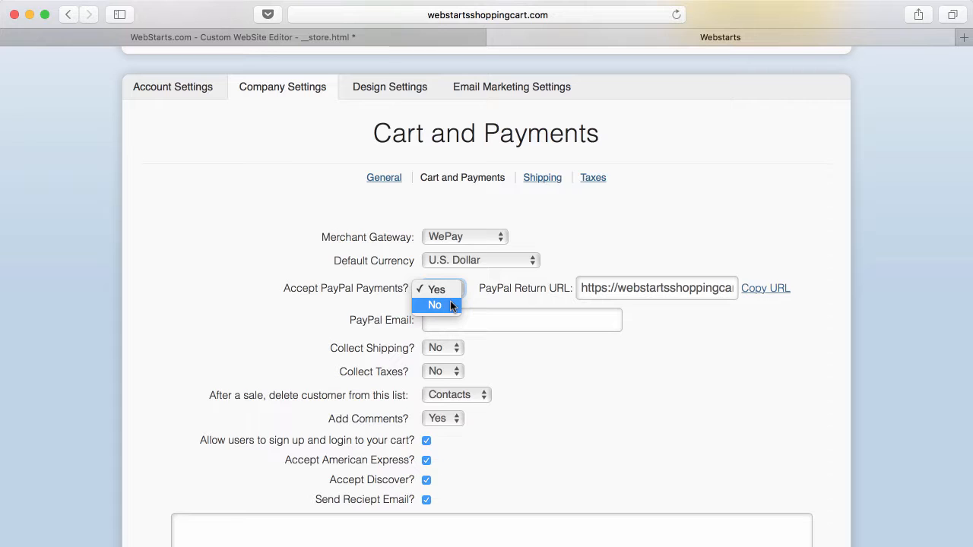
left_click(451, 306)
scroll(525, 384, "up", 1)
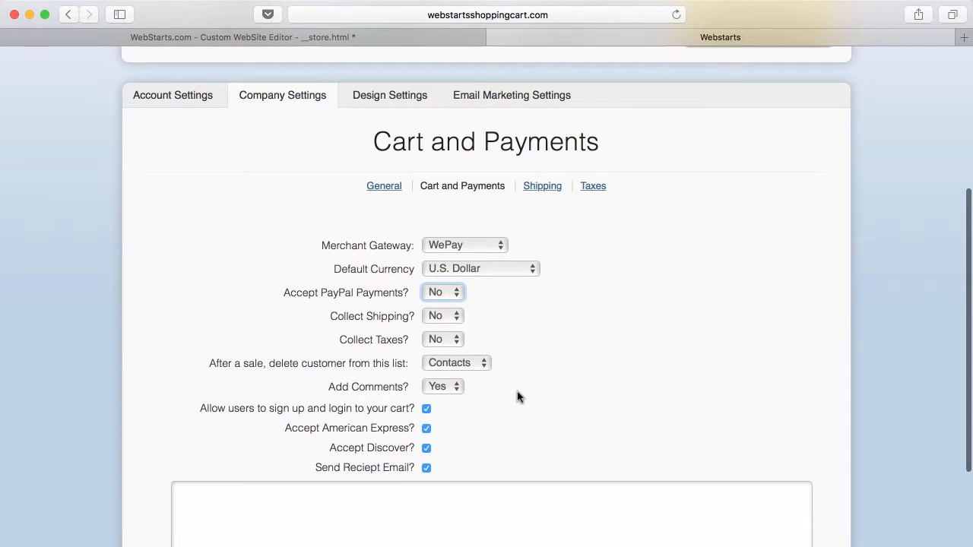
scroll(516, 397, "down", 3)
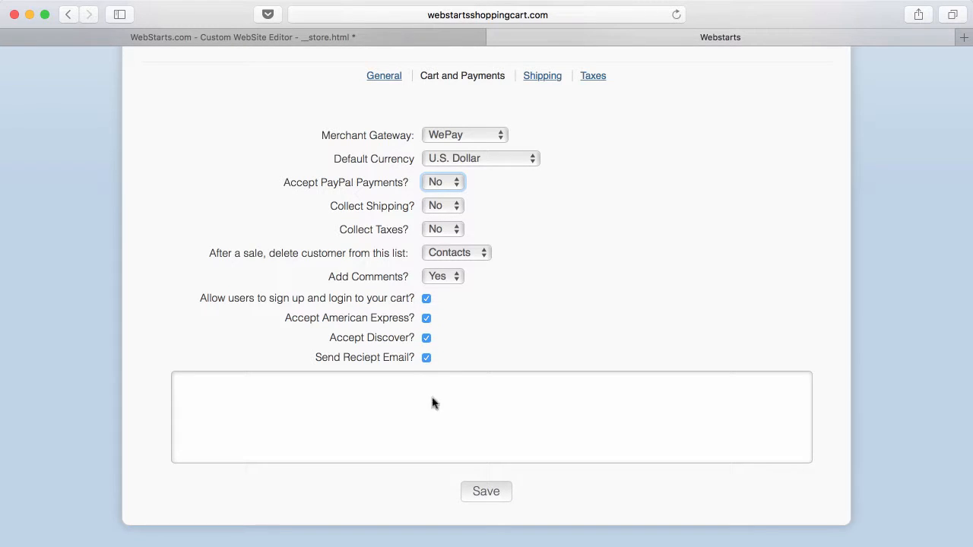
left_click(486, 492)
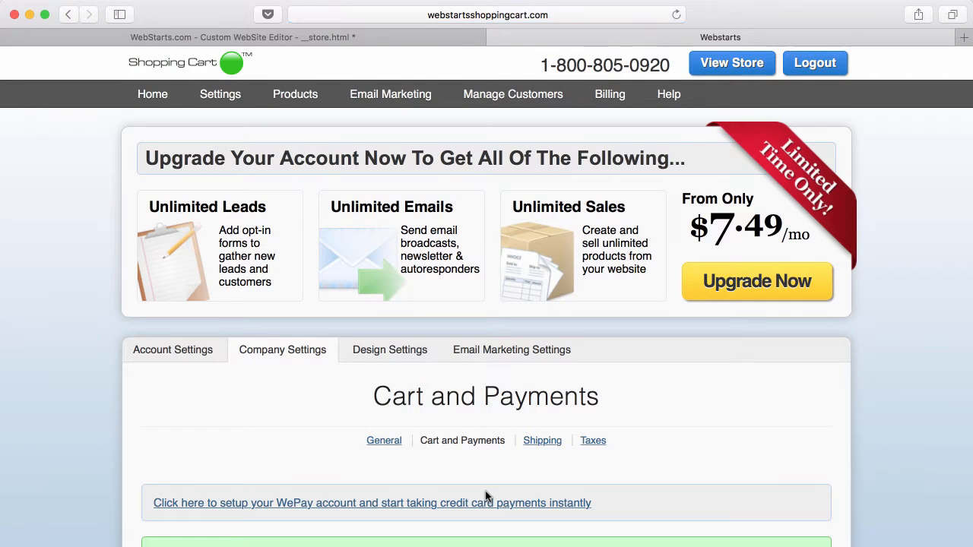
scroll(486, 497, "down", 5)
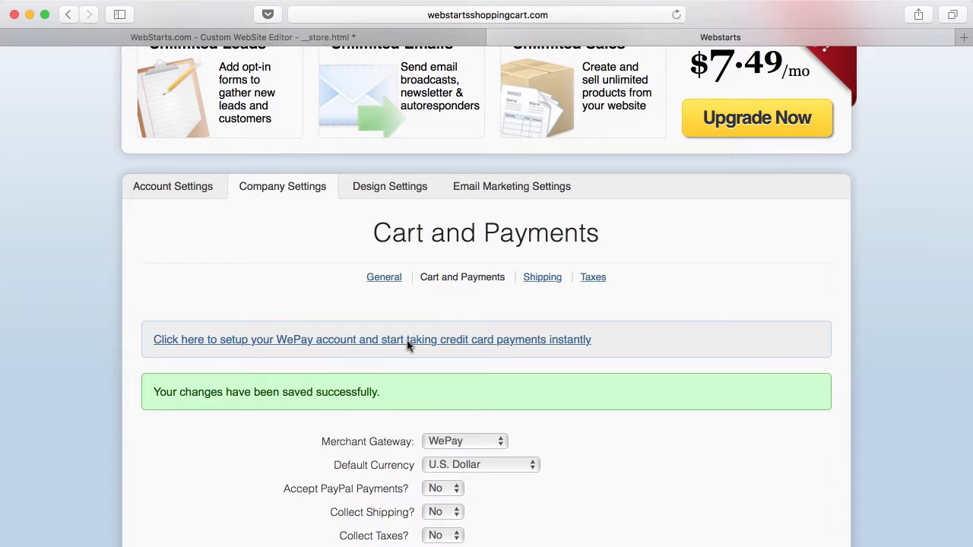
left_click(407, 341)
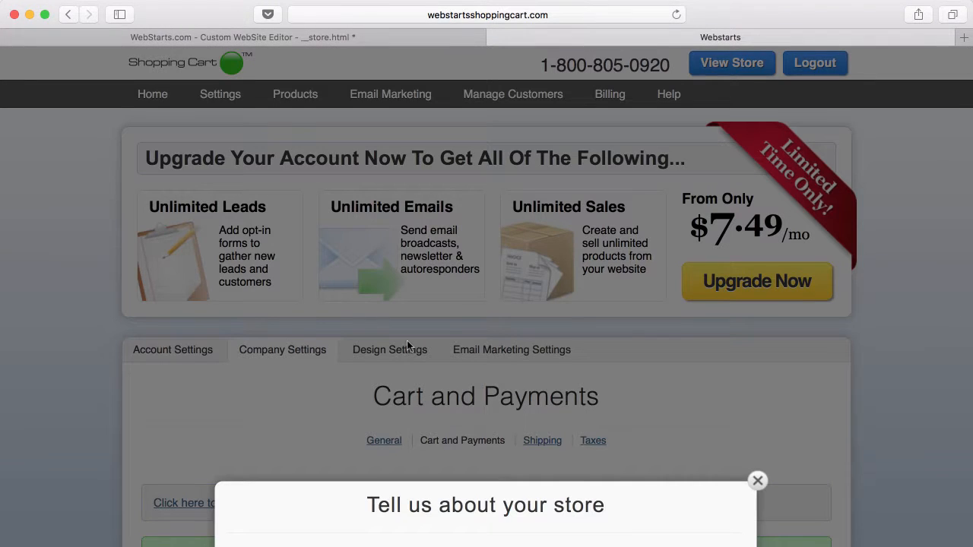
scroll(406, 341, "down", 5)
scroll(408, 342, "down", 4)
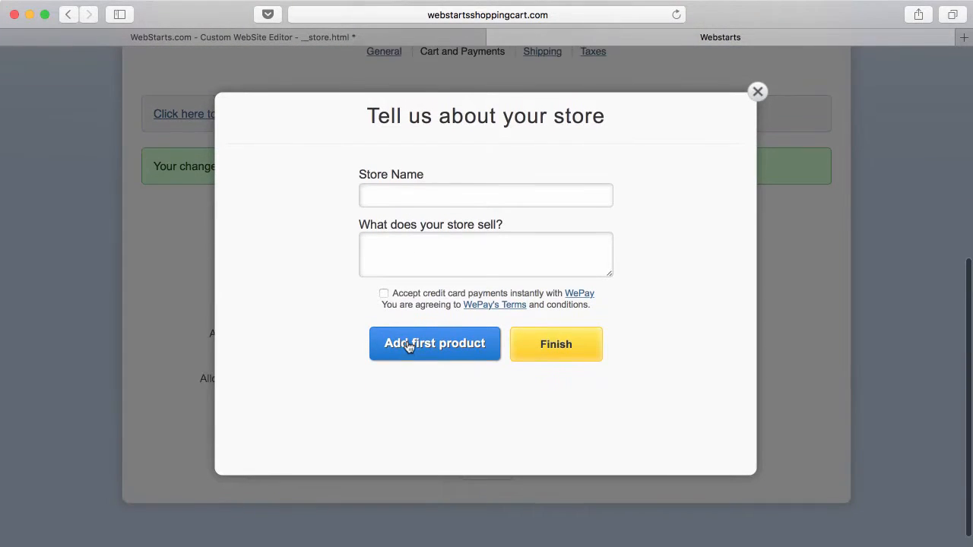
left_click(442, 204)
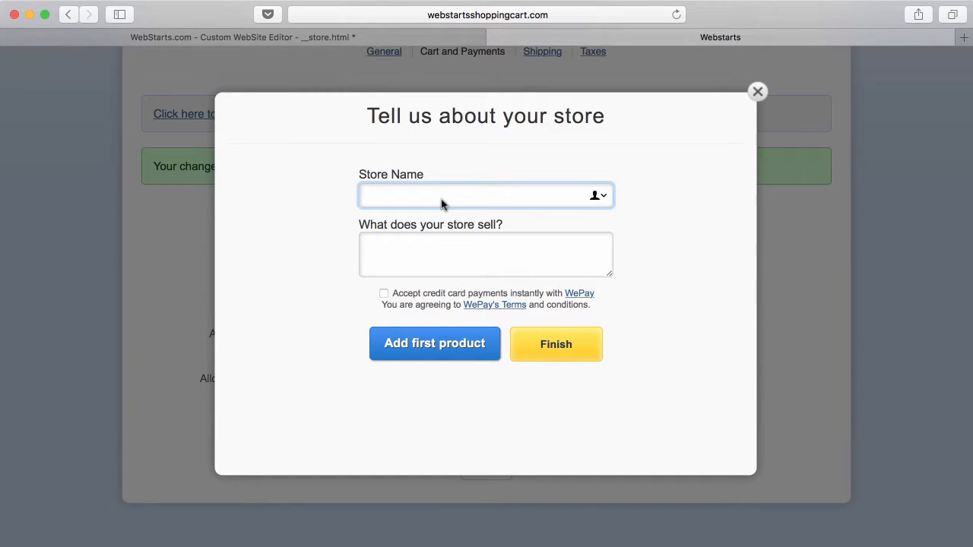
left_click(426, 249)
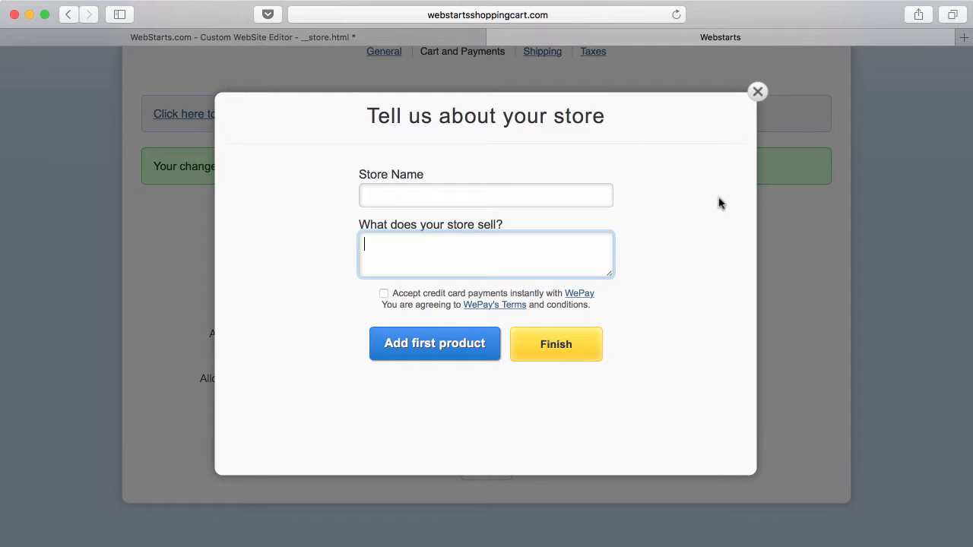
scroll(654, 250, "up", 3)
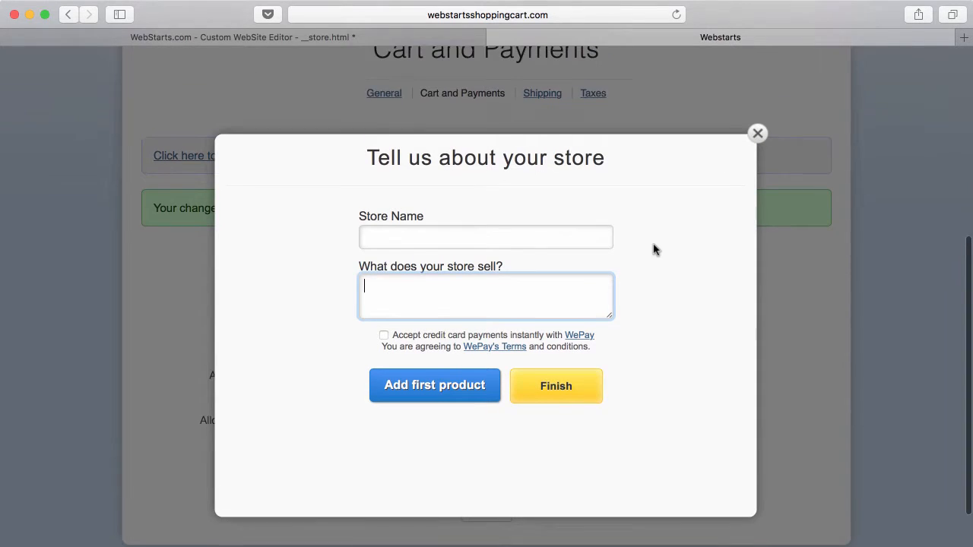
scroll(653, 250, "down", 1)
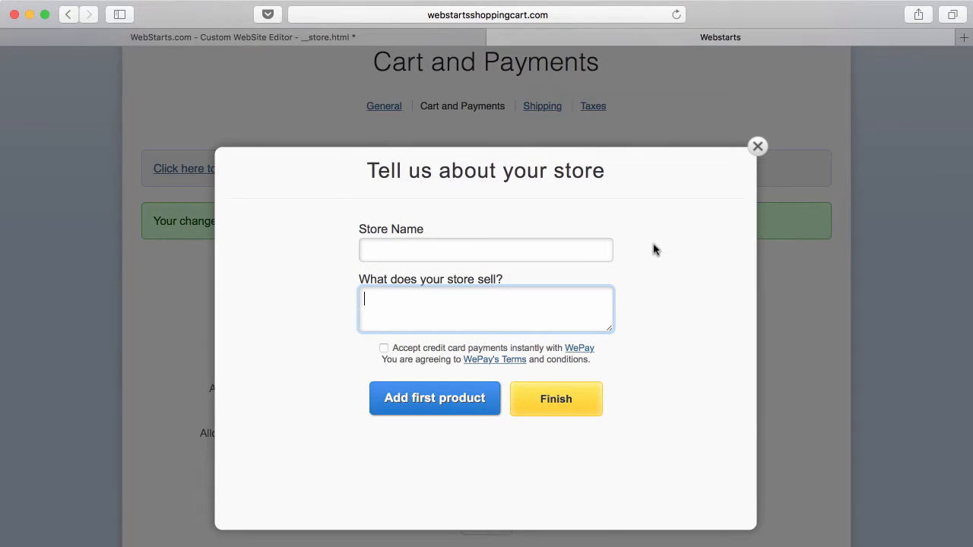
scroll(653, 250, "down", 1)
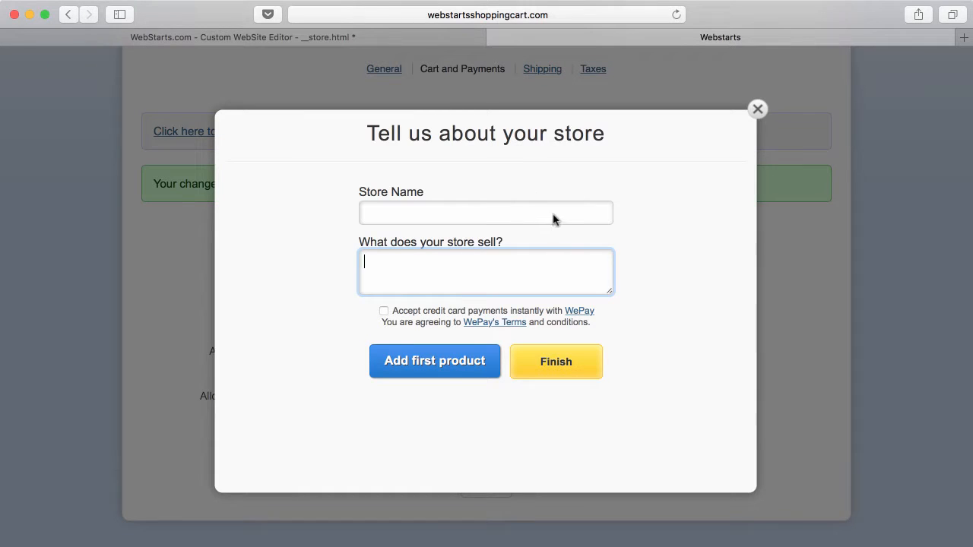
left_click(758, 108)
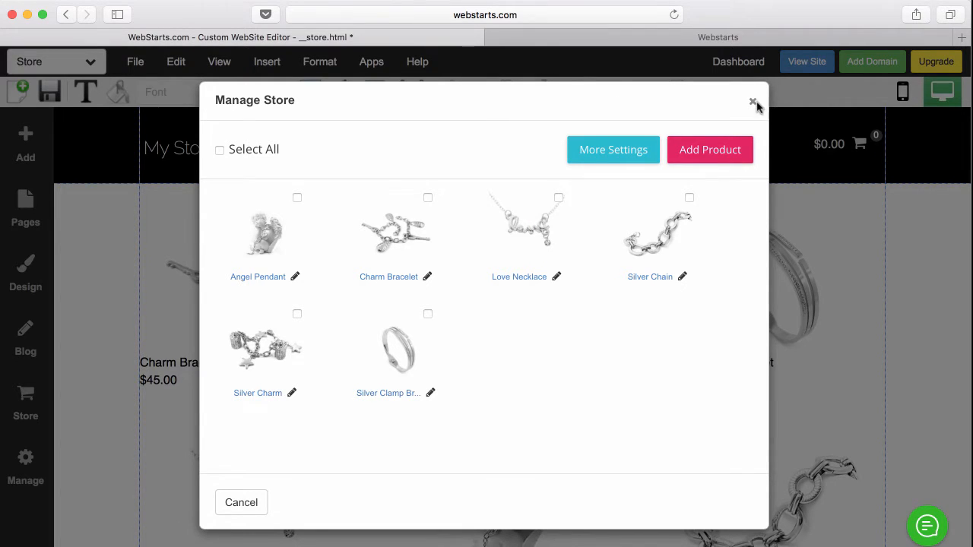
- Close Manage Store, view the live site, and open the Silver Clamp Bracelet product page
left_click(755, 101)
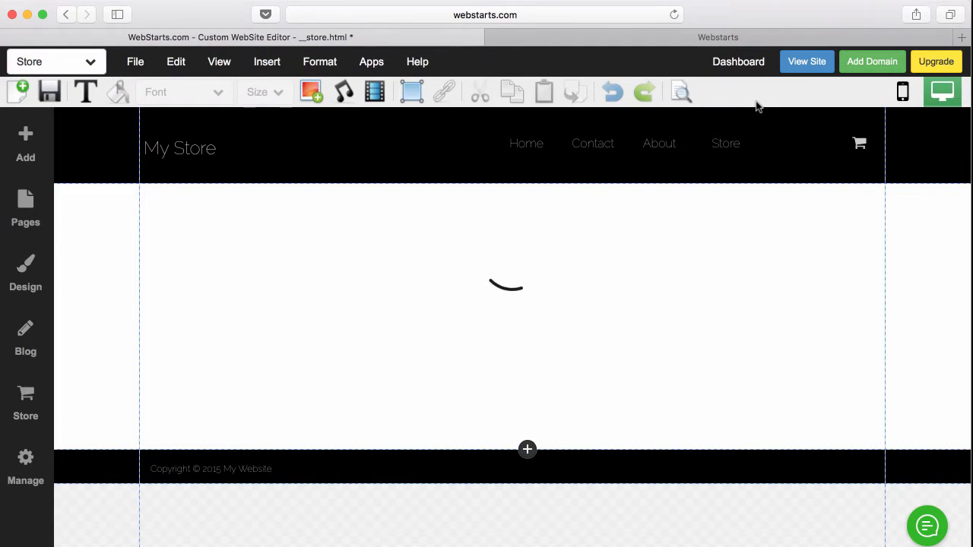
left_click(798, 67)
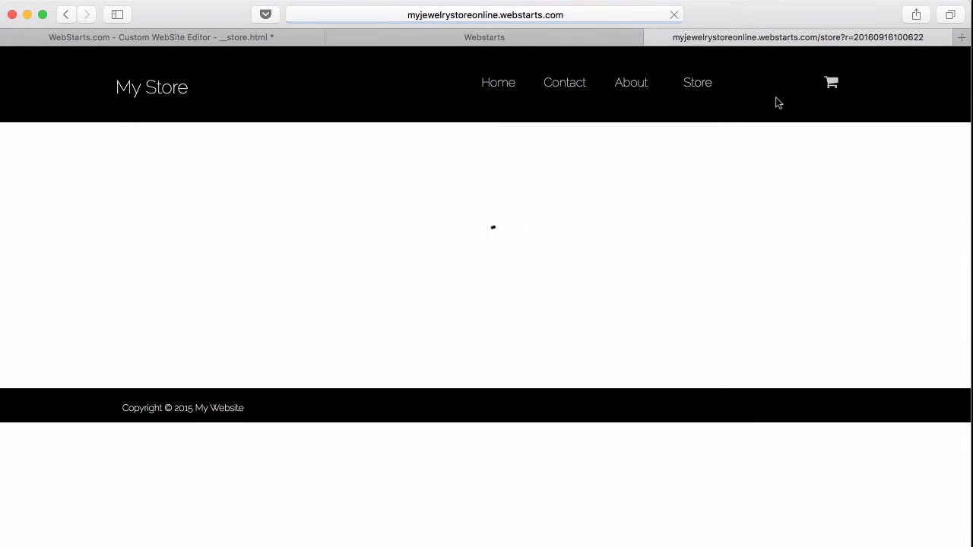
scroll(637, 250, "down", 1)
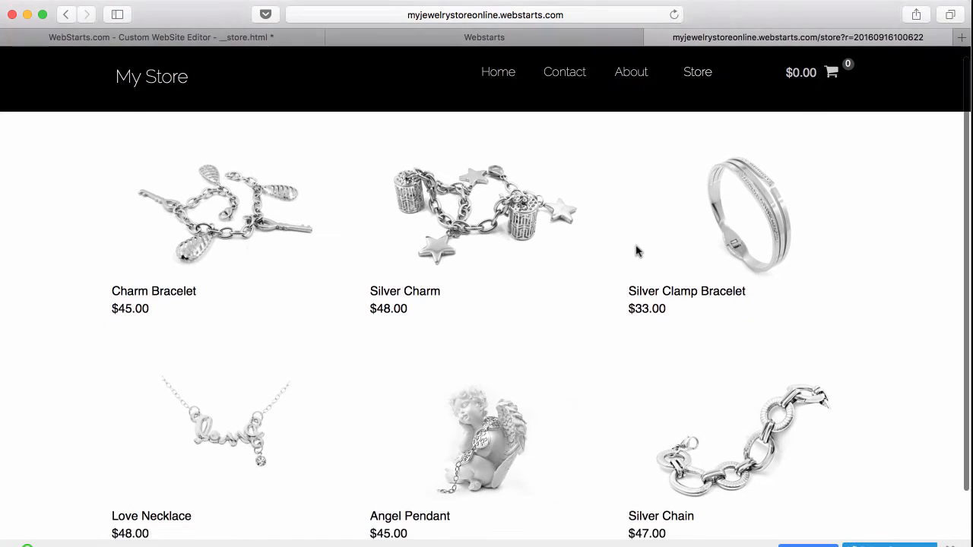
left_click(724, 239)
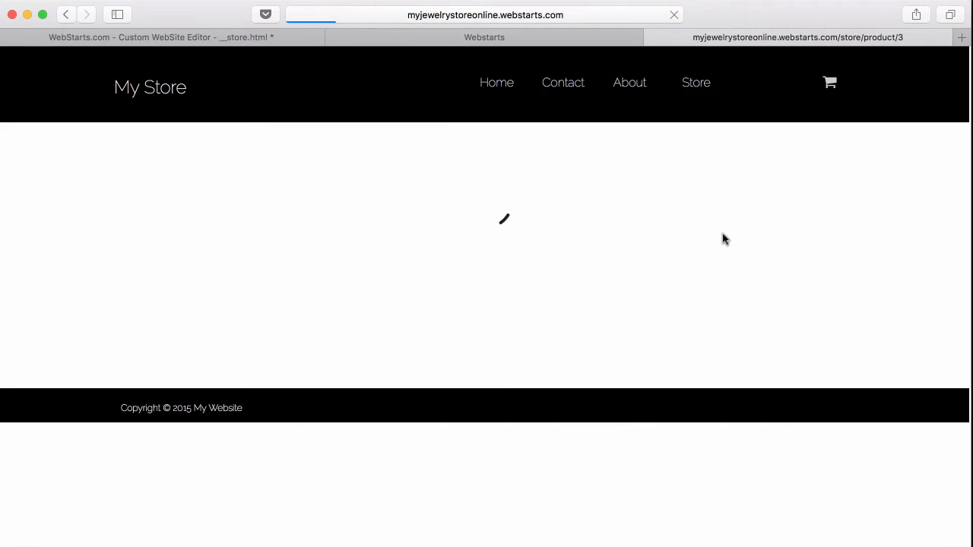
left_click(507, 88)
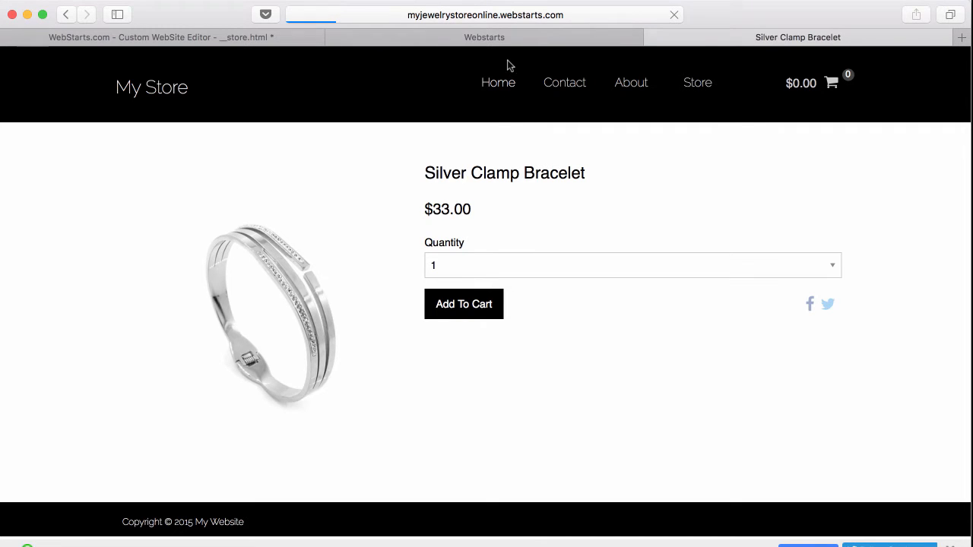
- Back in the Shopping Cart admin, go to the dashboard and view the orders list
left_click(522, 40)
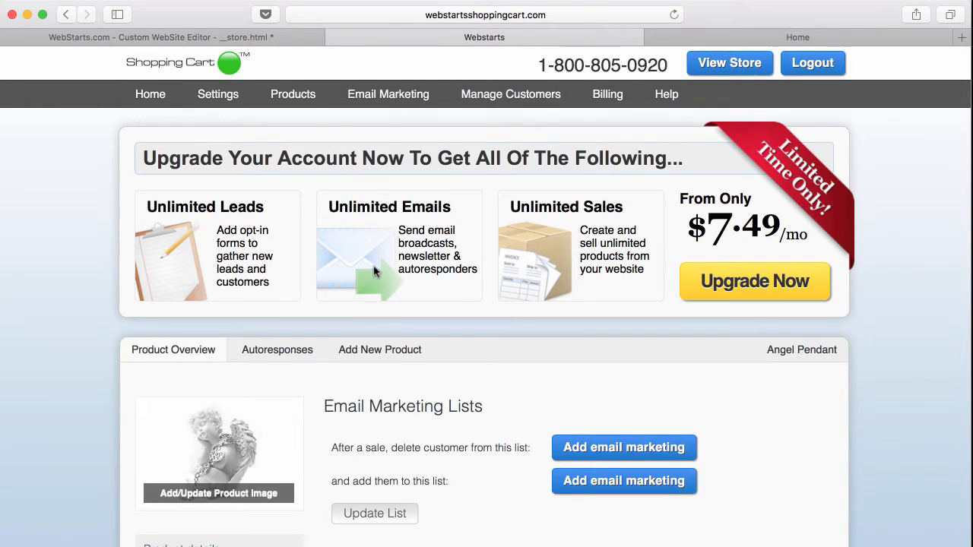
left_click(148, 93)
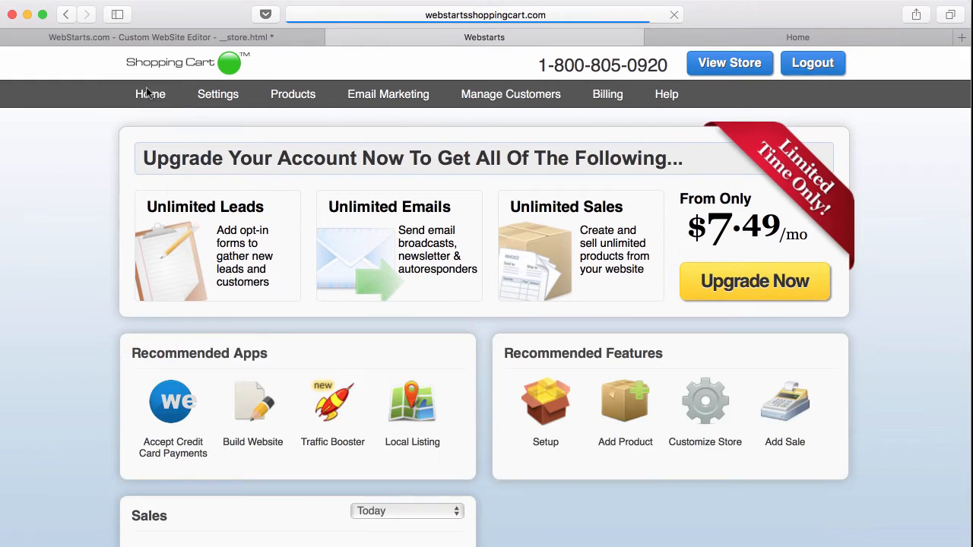
scroll(325, 275, "down", 5)
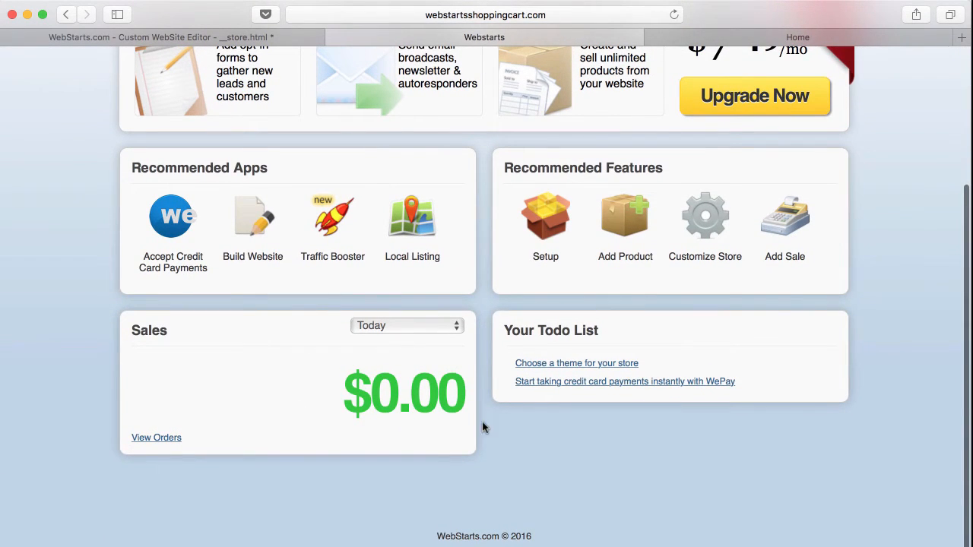
left_click(174, 440)
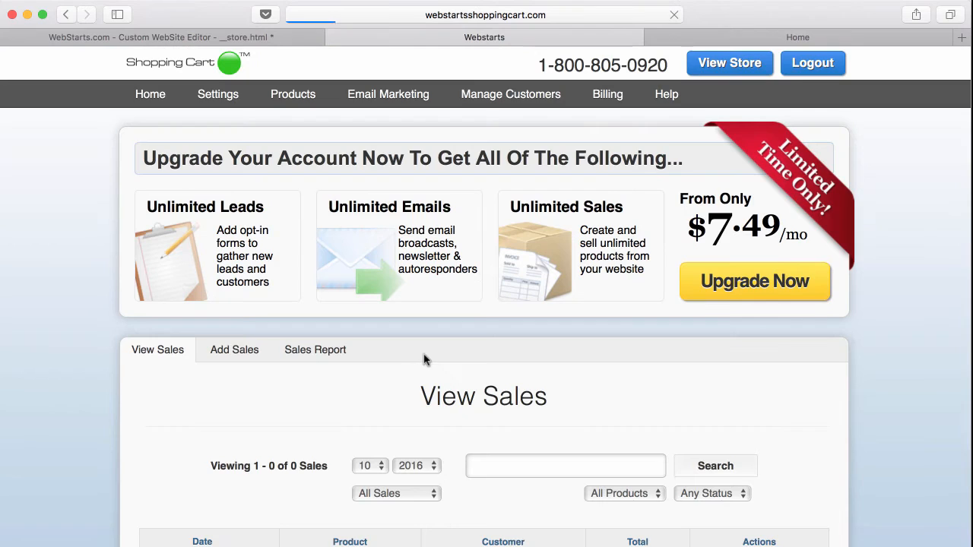